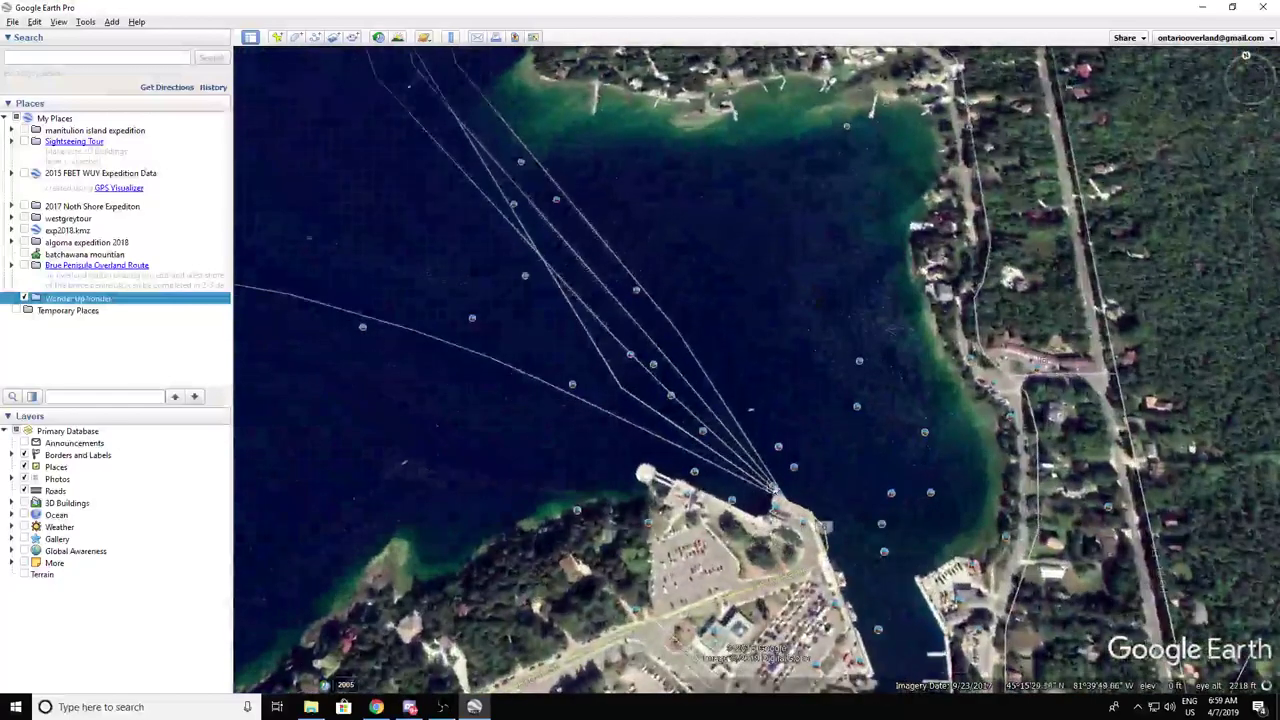
Step: Add a placemark named "ferry crossing start" at the Tobermory ferry dock and give it the blue ferry icon
{"action": "left_click", "coordinate": [277, 37]}
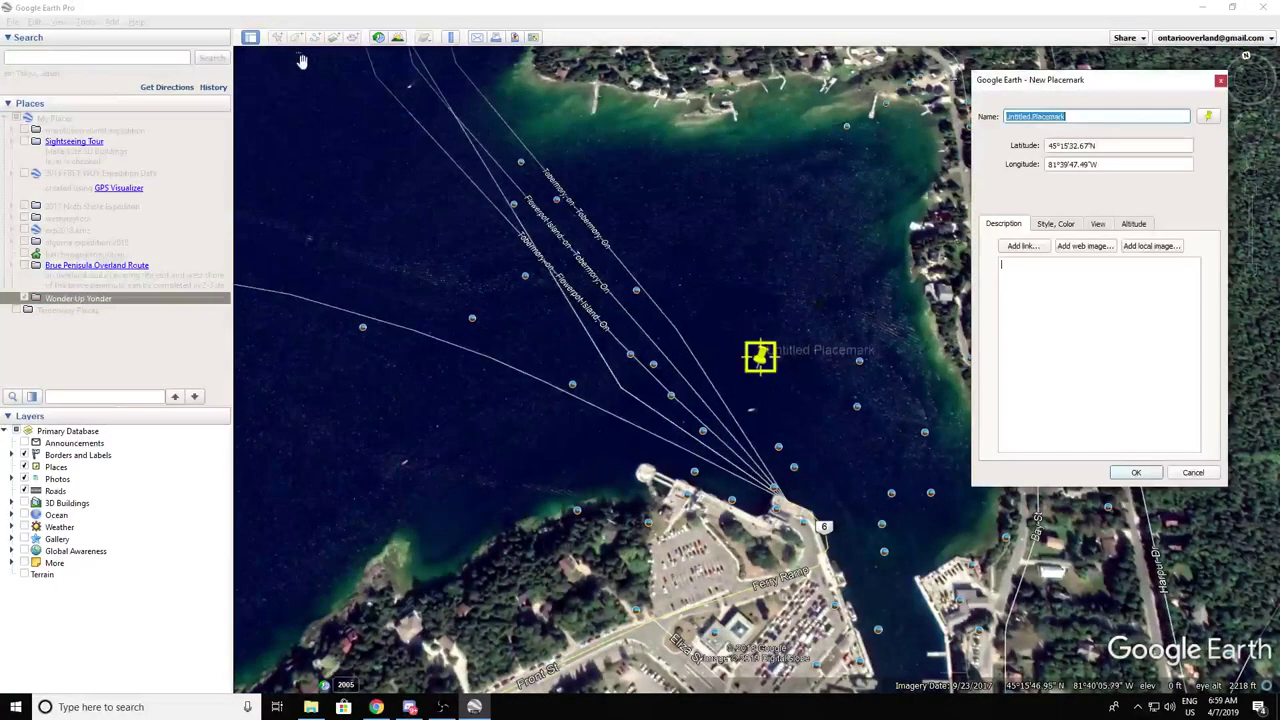
{"action": "left_click_drag", "start_coordinate": [761, 378], "coordinate": [780, 506]}
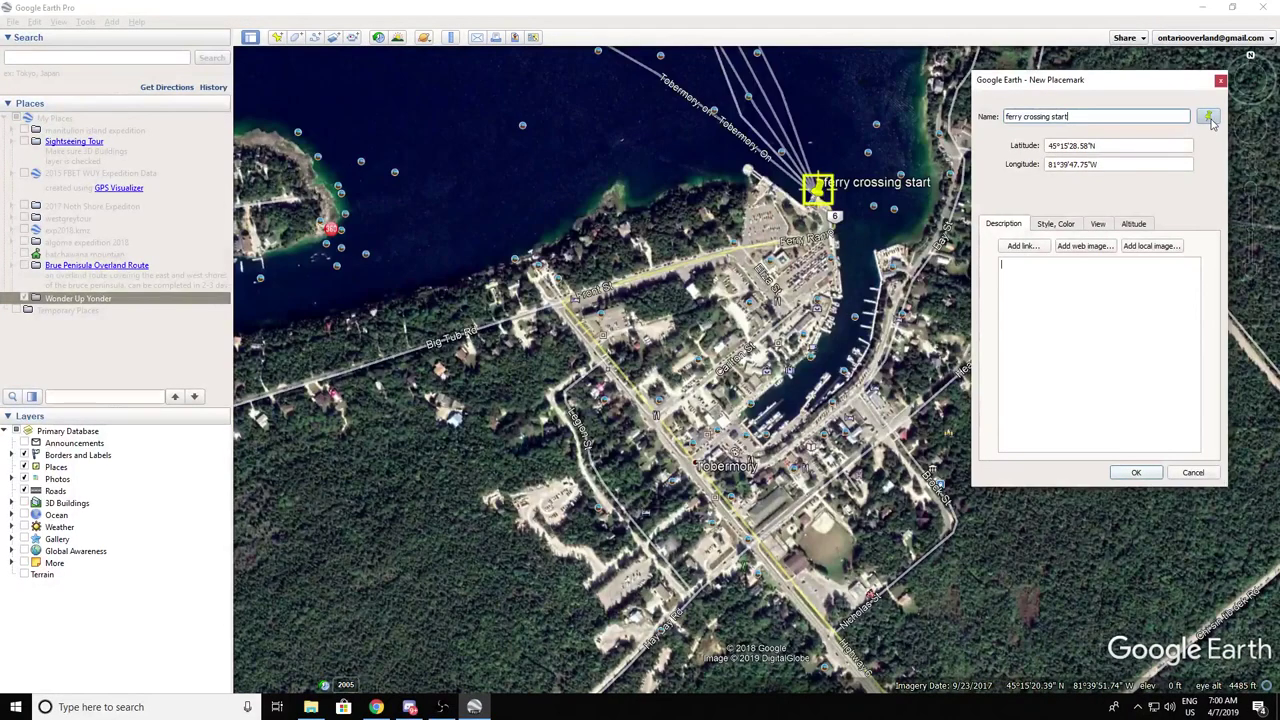
{"action": "left_click", "coordinate": [1210, 122]}
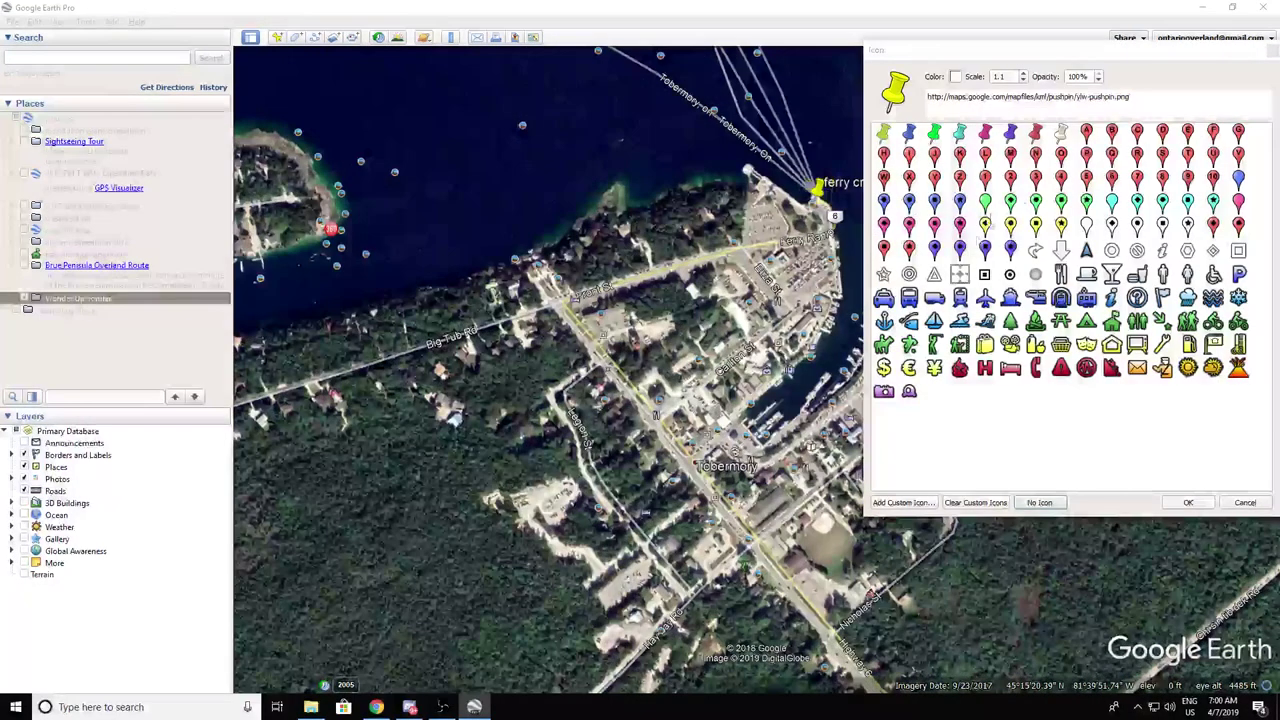
{"action": "left_click", "coordinate": [1032, 299]}
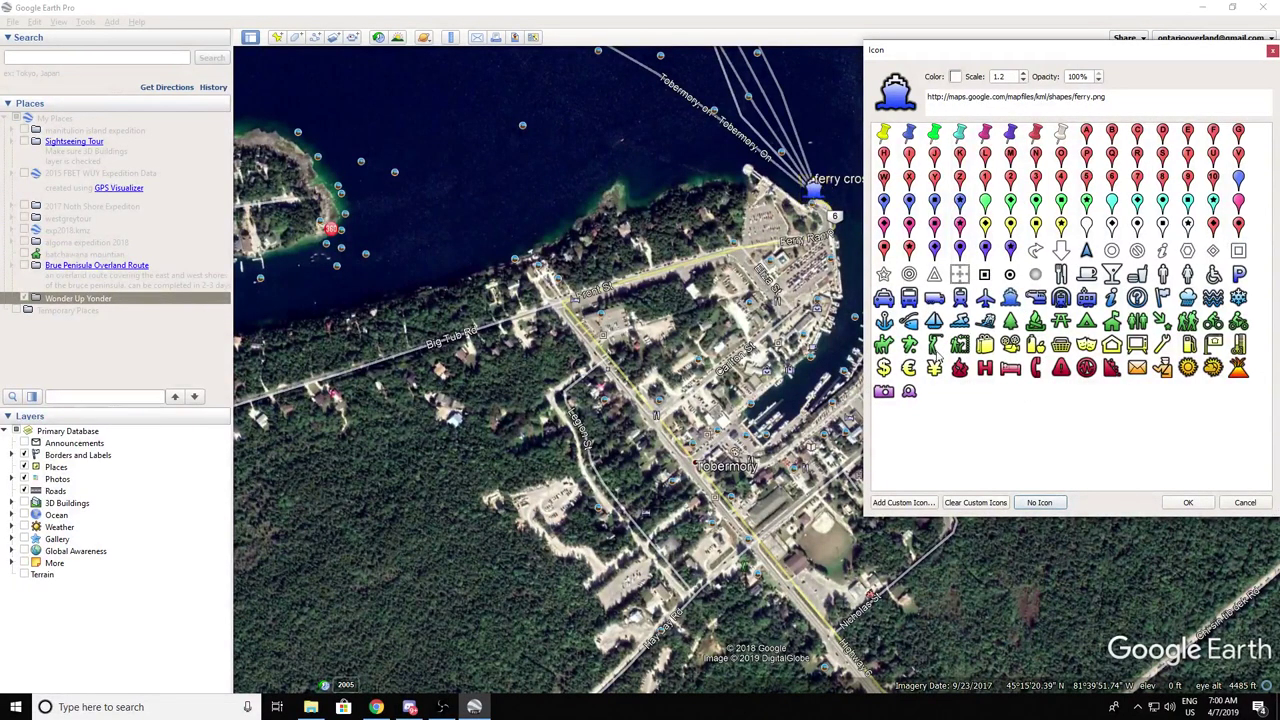
{"action": "left_click", "coordinate": [1188, 502]}
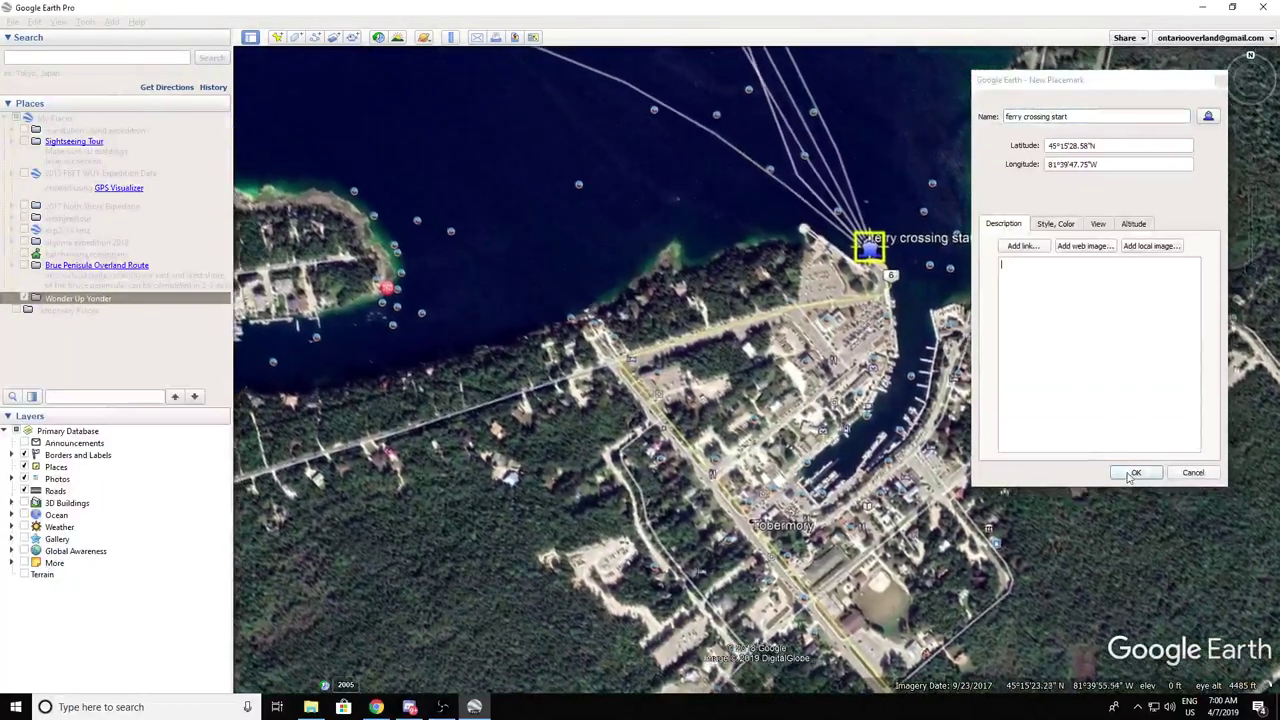
{"action": "left_click", "coordinate": [1136, 472]}
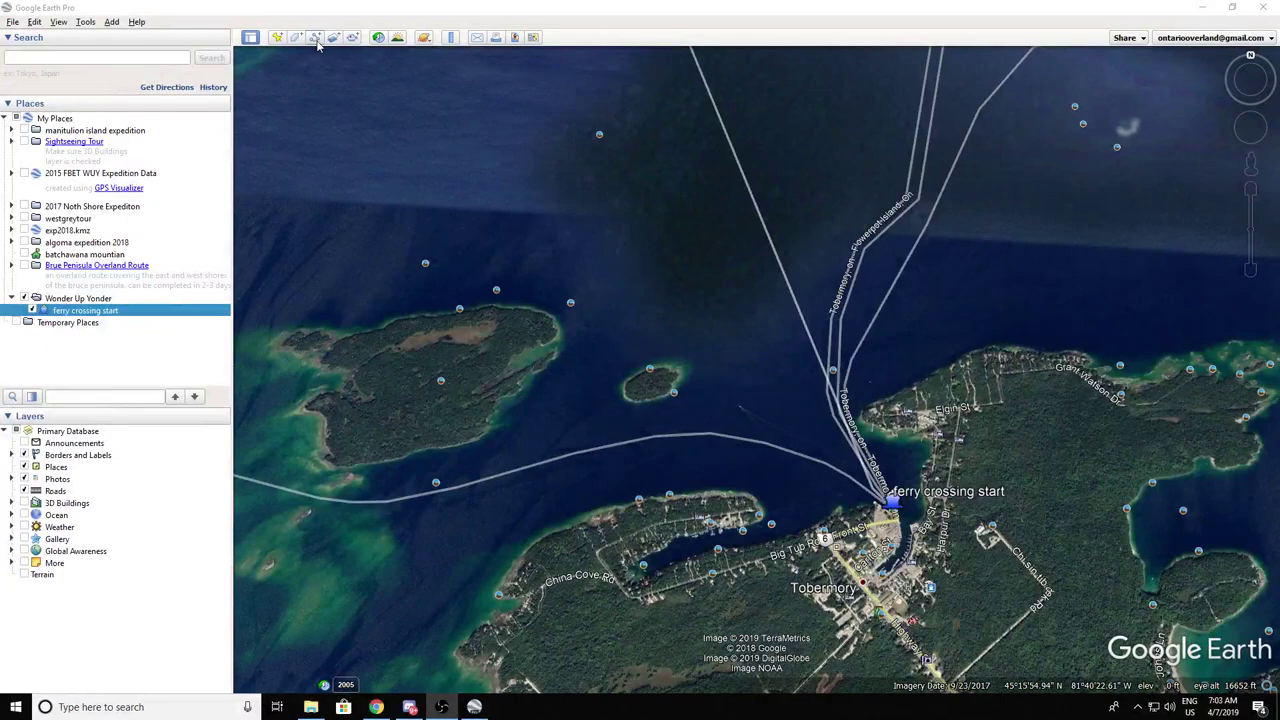
Step: Create a new path named "day1" in the Wonder Up Yonder folder
{"action": "left_click", "coordinate": [315, 38]}
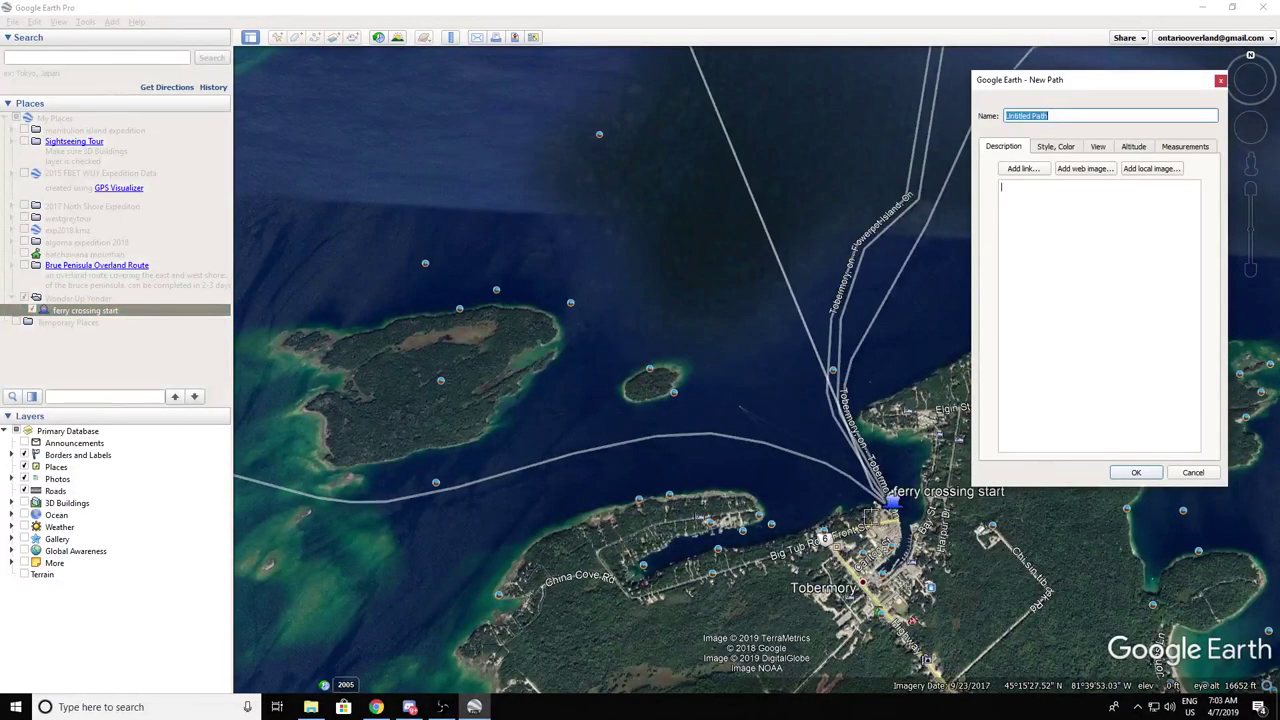
{"action": "left_click", "coordinate": [1075, 188]}
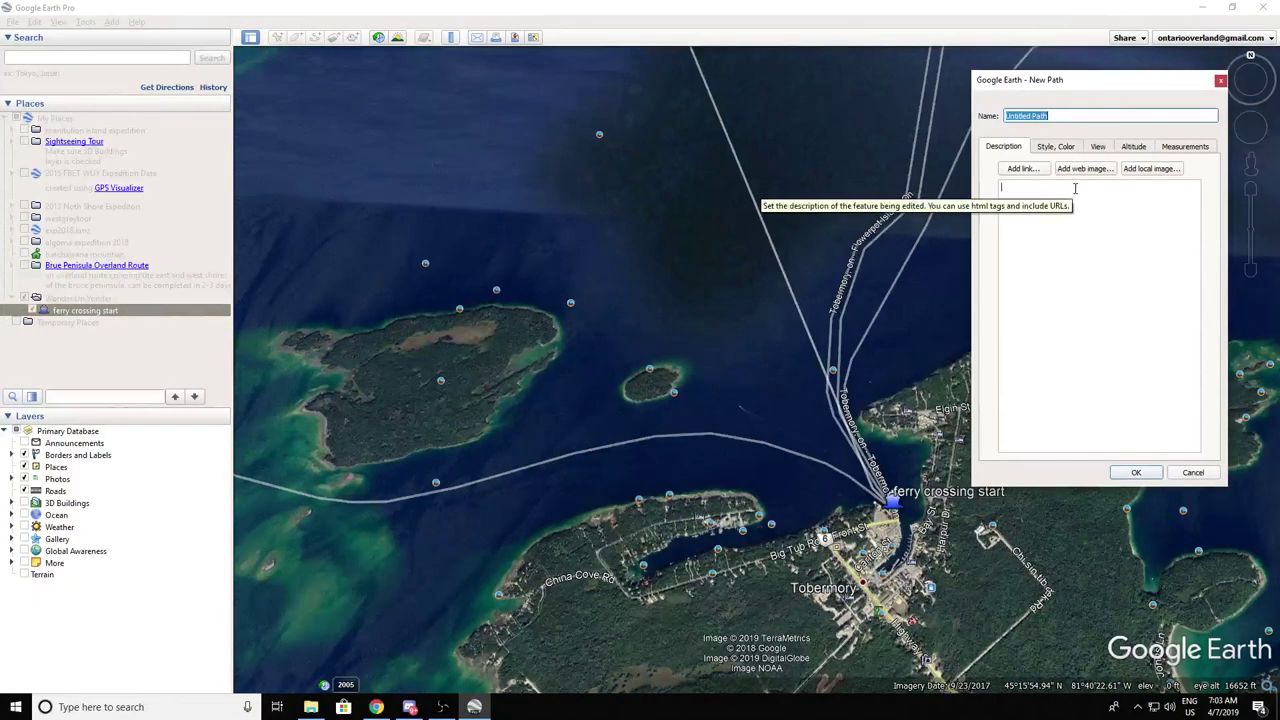
{"action": "type", "text": "day1"}
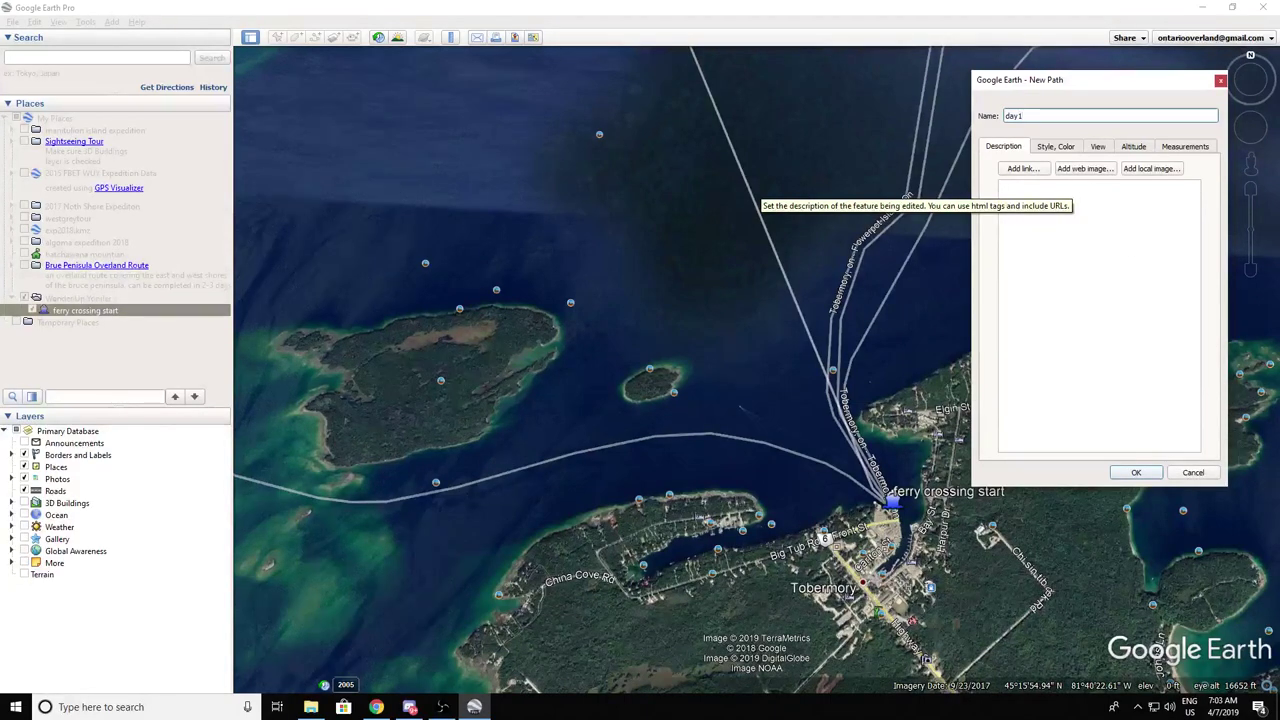
{"action": "left_click", "coordinate": [1136, 472]}
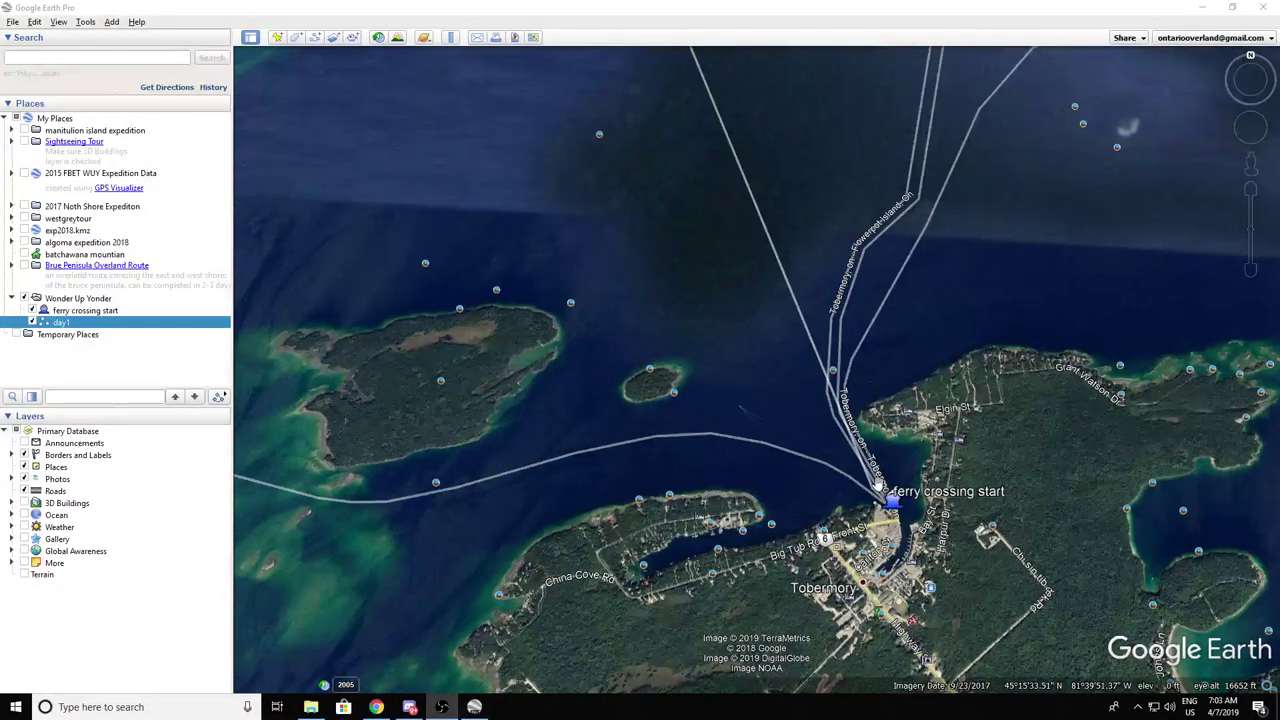
Step: Reopen the day1 path for editing and trace it along the ferry route from Tobermory to the South Baymouth harbour entrance
{"action": "right_click", "coordinate": [60, 325]}
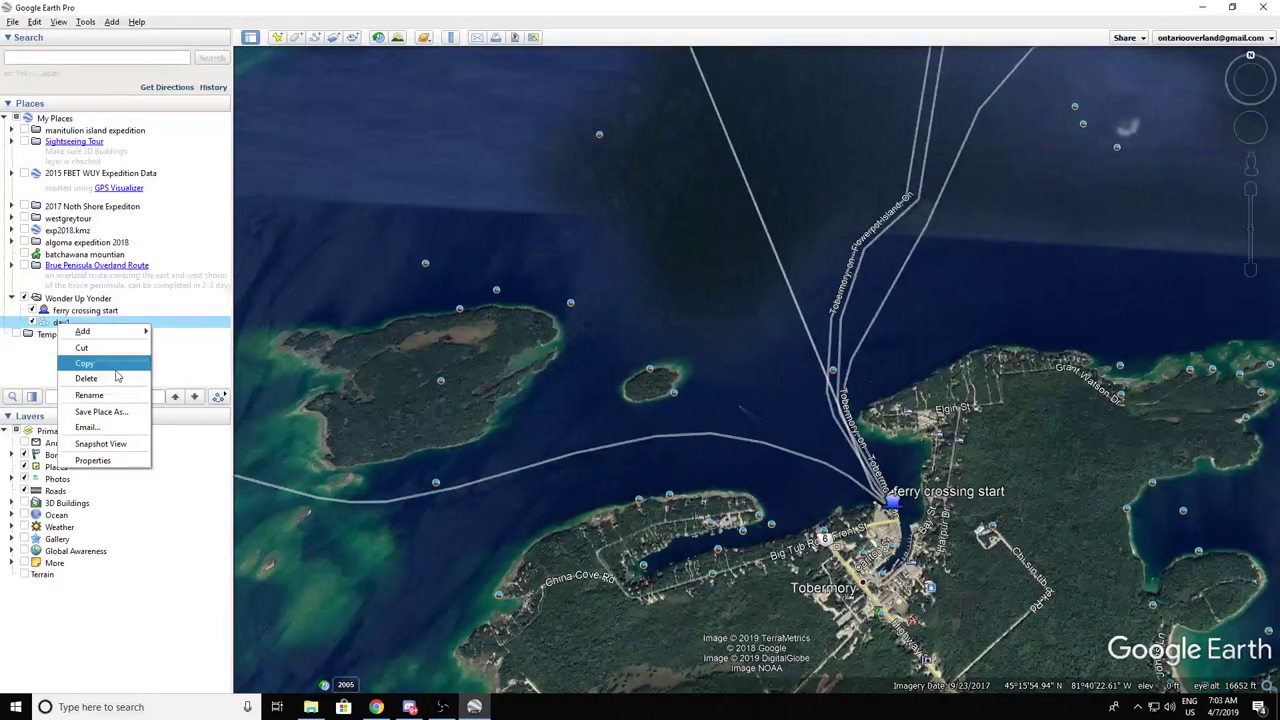
{"action": "left_click", "coordinate": [95, 461]}
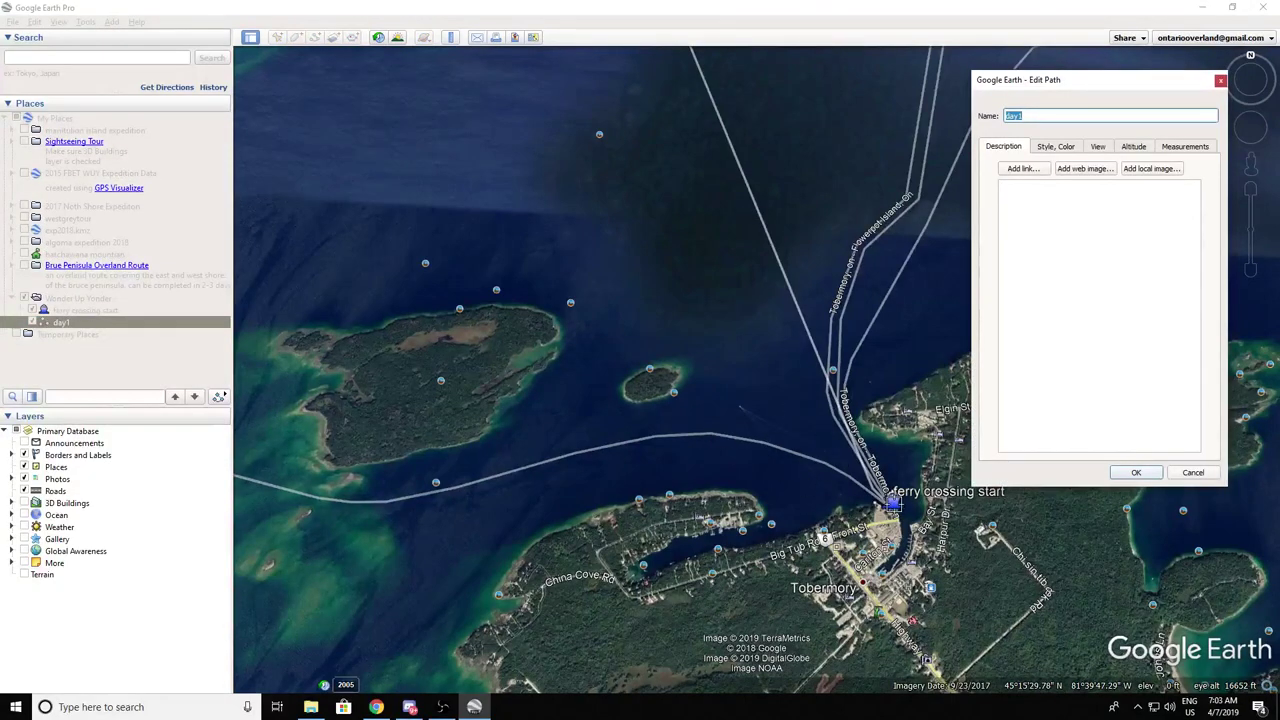
{"action": "scroll", "coordinate": [845, 487], "scroll_direction": "down", "scroll_amount": 5}
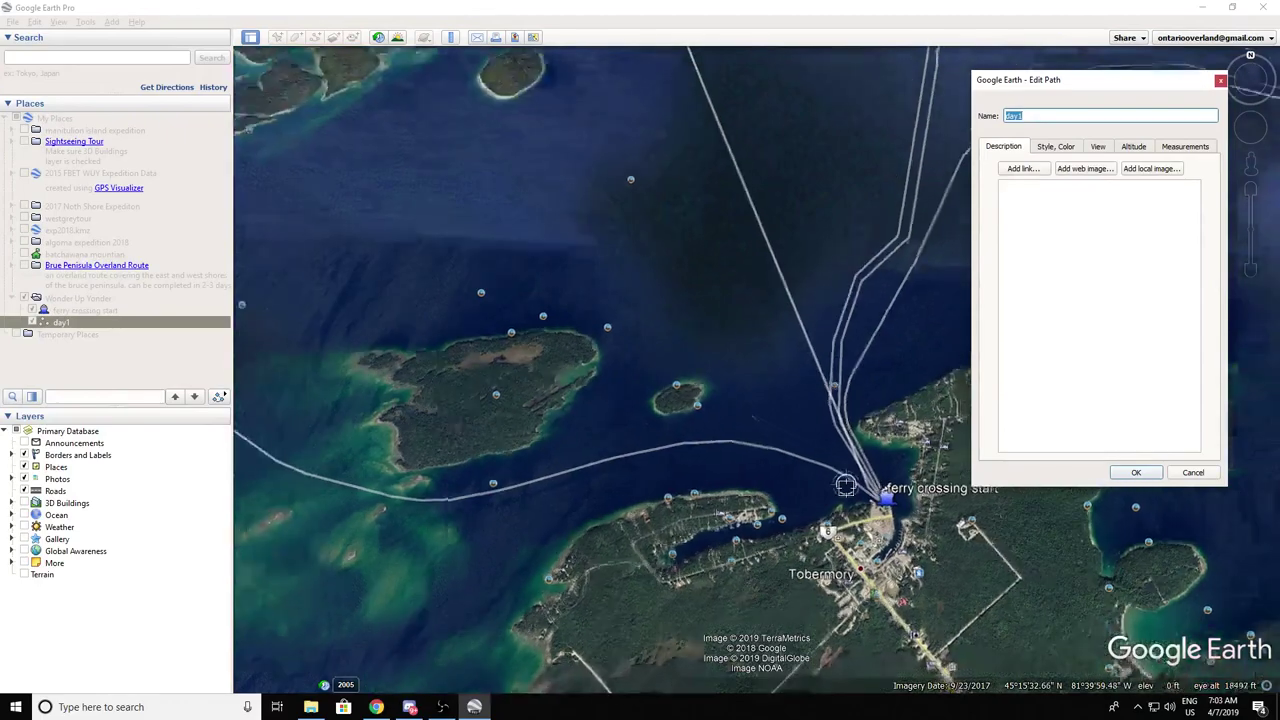
{"action": "scroll", "coordinate": [845, 487], "scroll_direction": "down", "scroll_amount": 2}
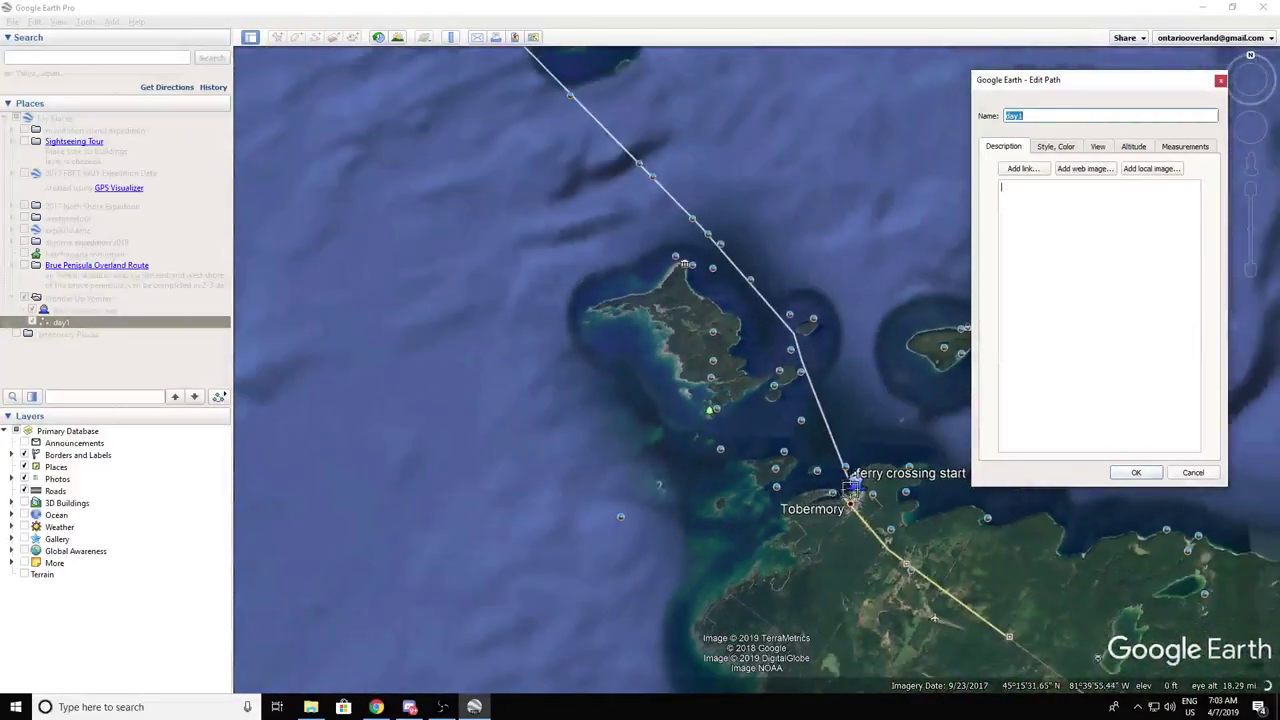
{"action": "left_click", "coordinate": [855, 495]}
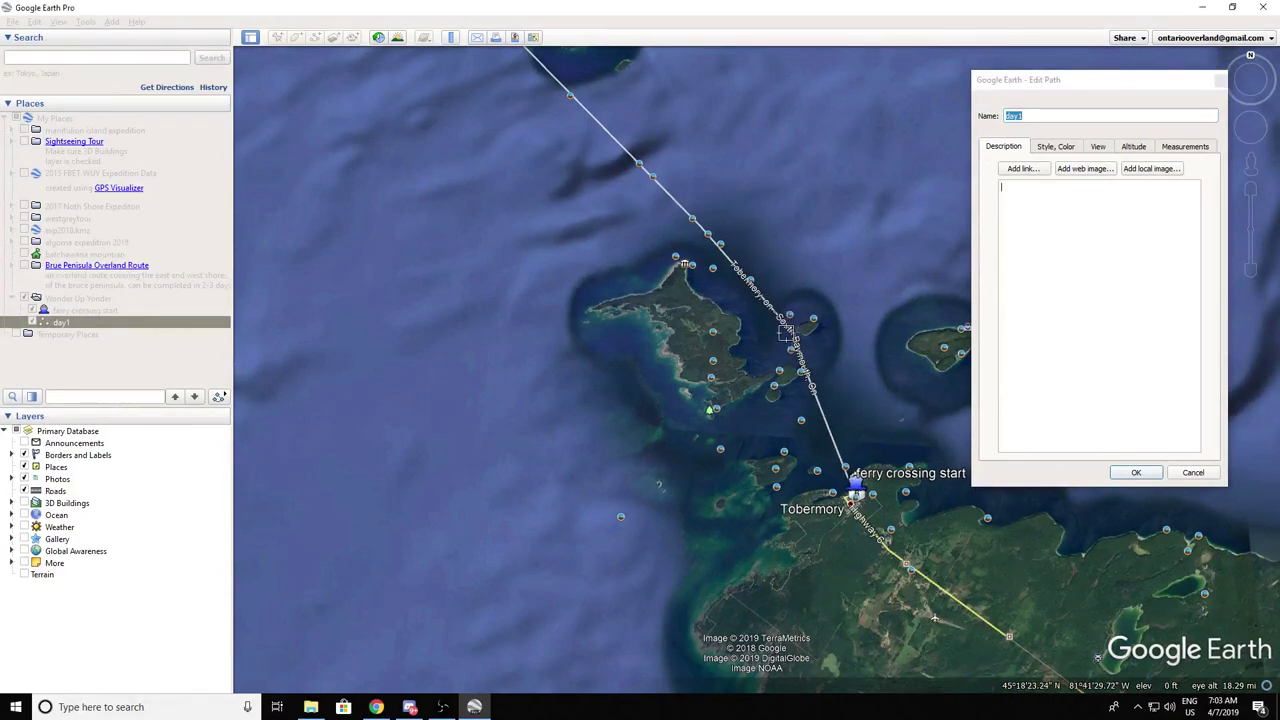
{"action": "left_click", "coordinate": [793, 336]}
{"action": "left_click", "coordinate": [636, 163]}
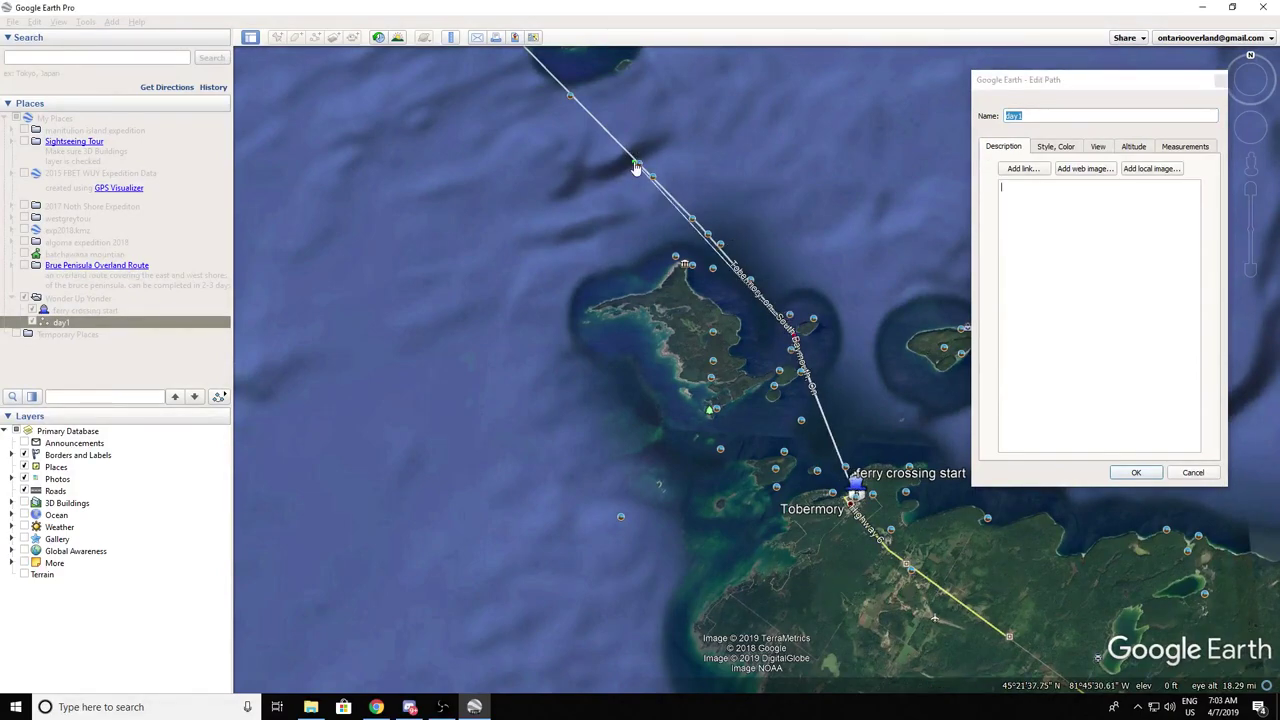
{"action": "key", "text": "Left"}
{"action": "key", "text": "Up"}
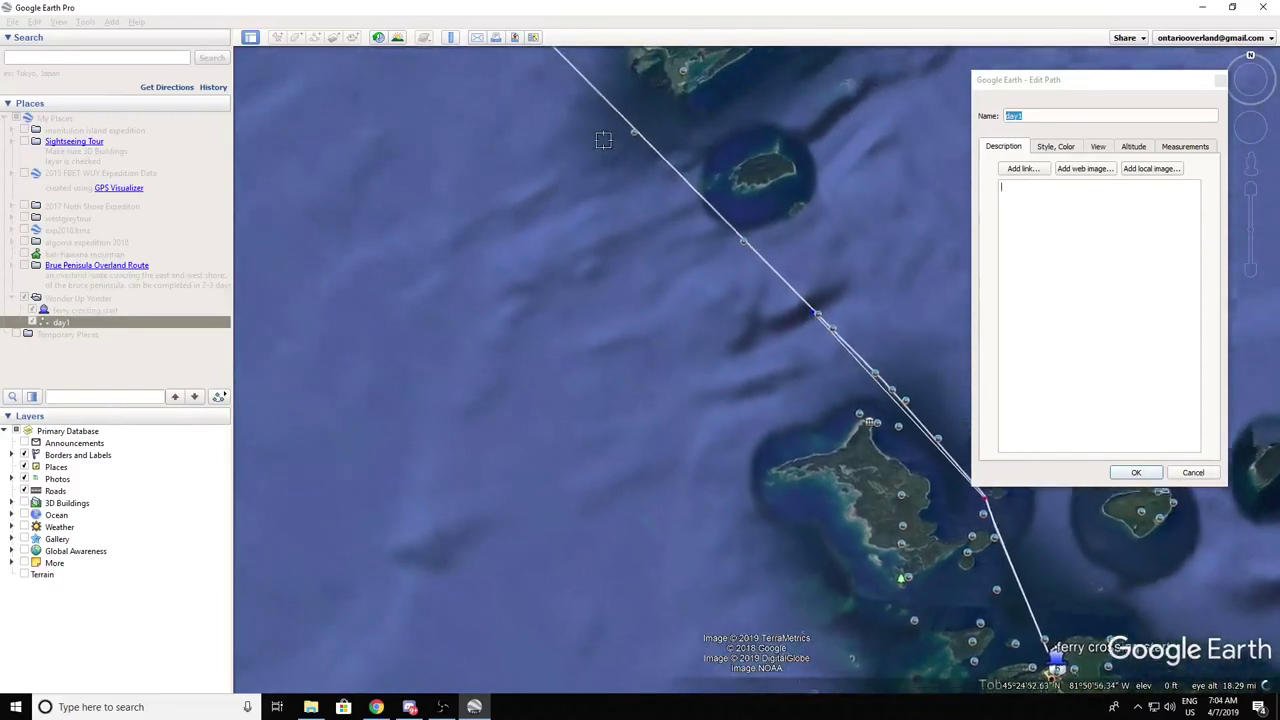
{"action": "key", "text": "Left"}
{"action": "key", "text": "Up"}
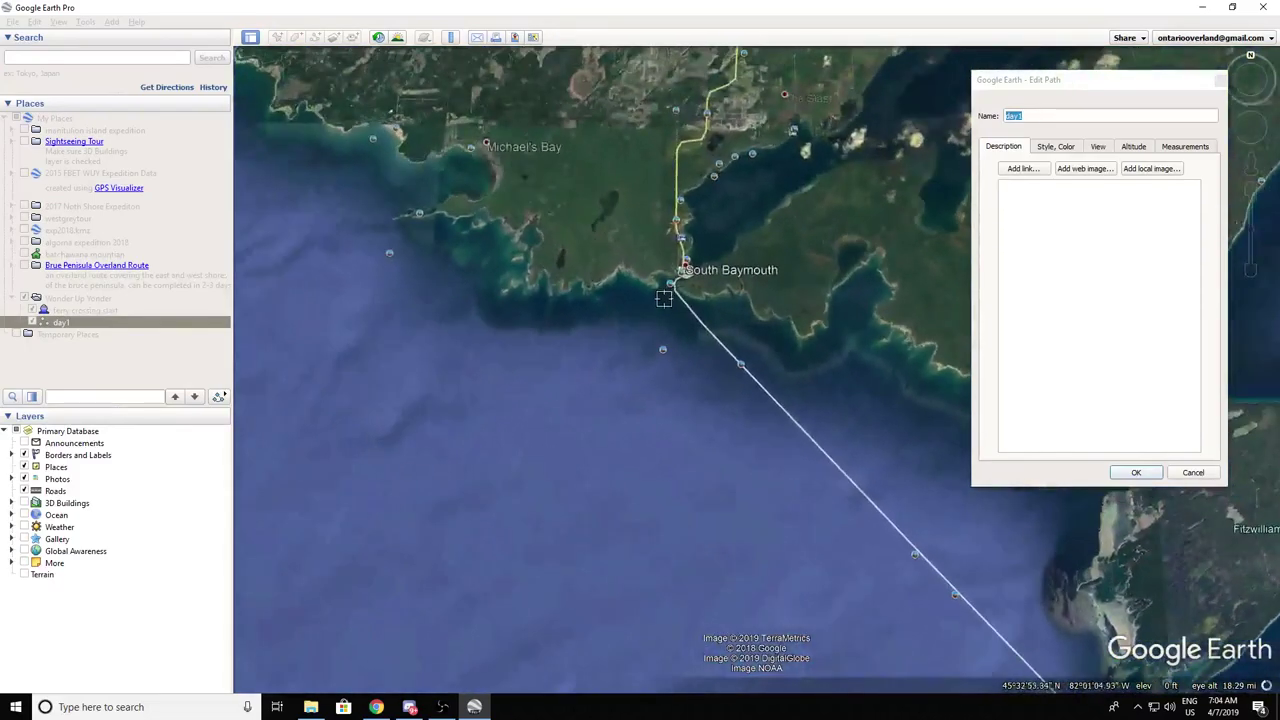
{"action": "left_click", "coordinate": [672, 288]}
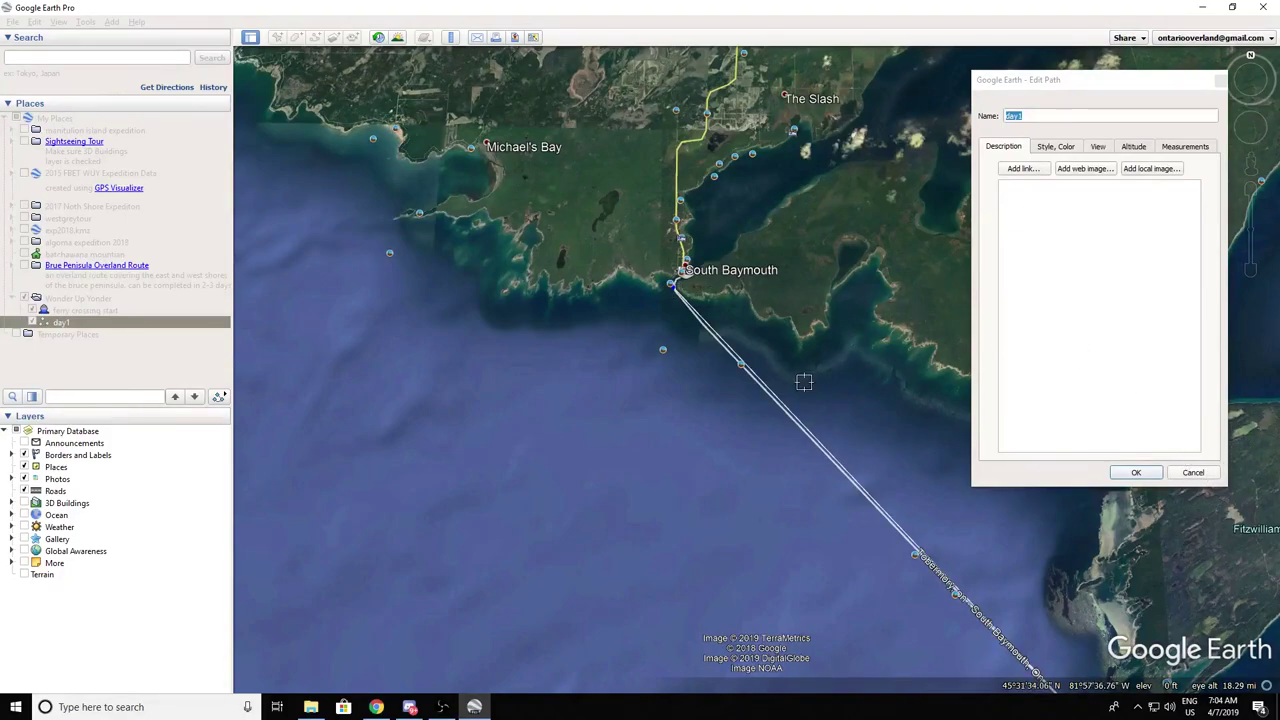
Step: Set the day1 path's line color to red (#ff0000) and its width to 3.1
{"action": "left_click", "coordinate": [1052, 147]}
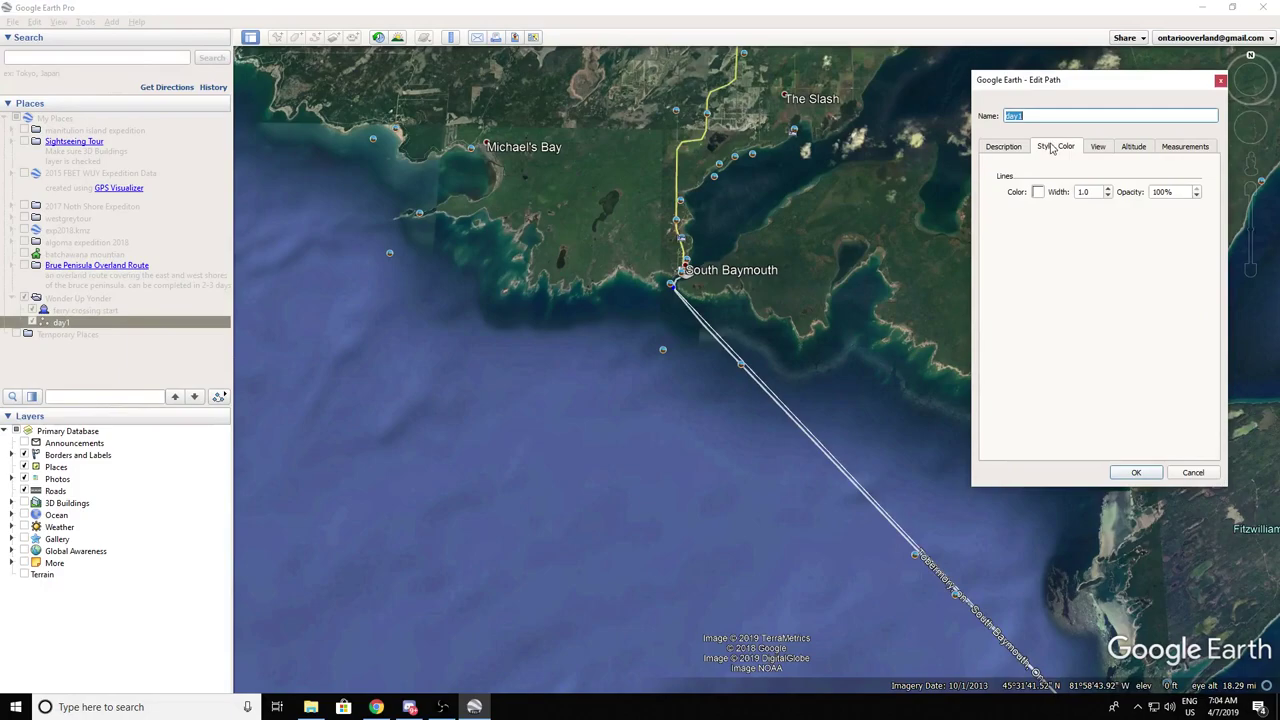
{"action": "left_click", "coordinate": [1039, 192]}
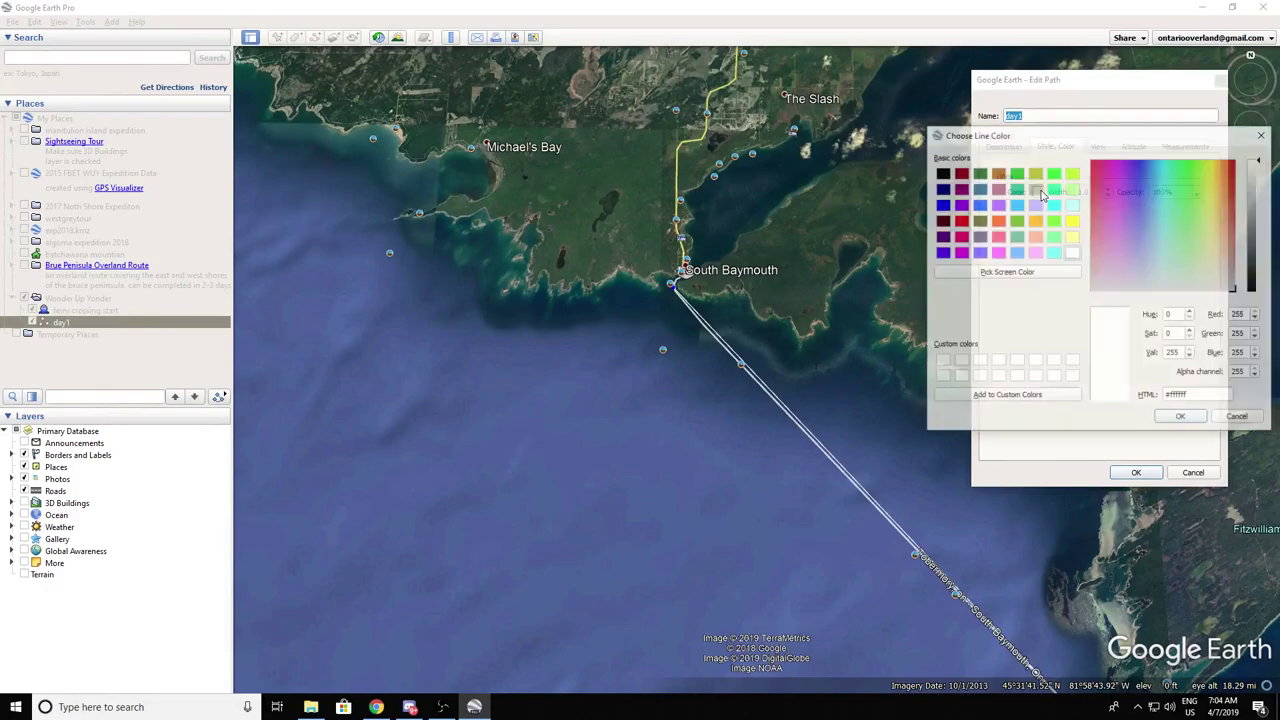
{"action": "left_click", "coordinate": [960, 221]}
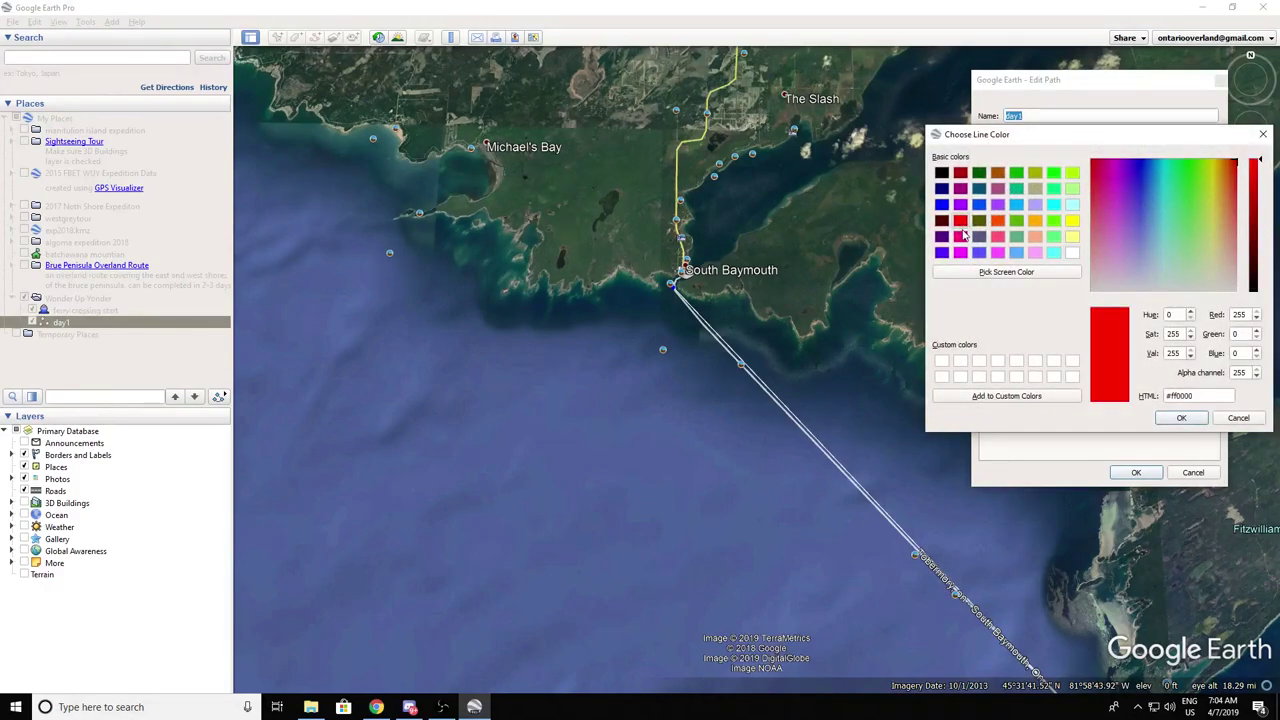
{"action": "left_click", "coordinate": [1170, 419]}
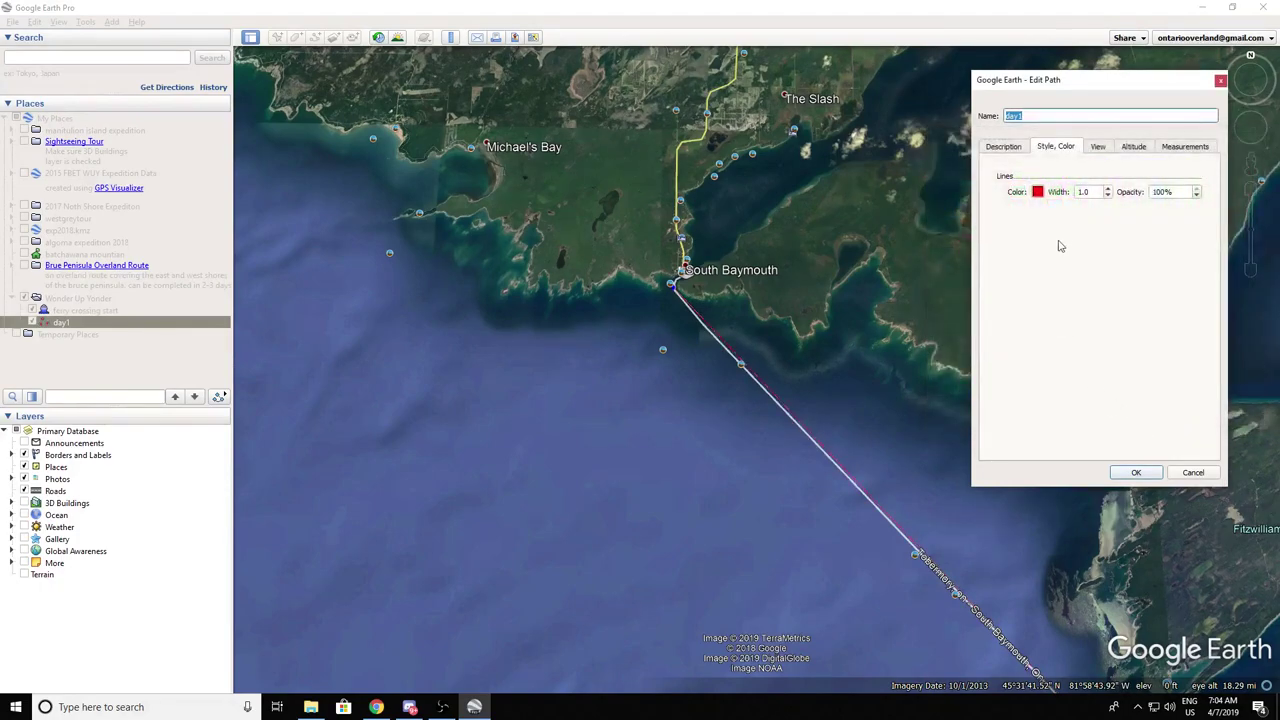
{"action": "left_click", "coordinate": [1109, 190]}
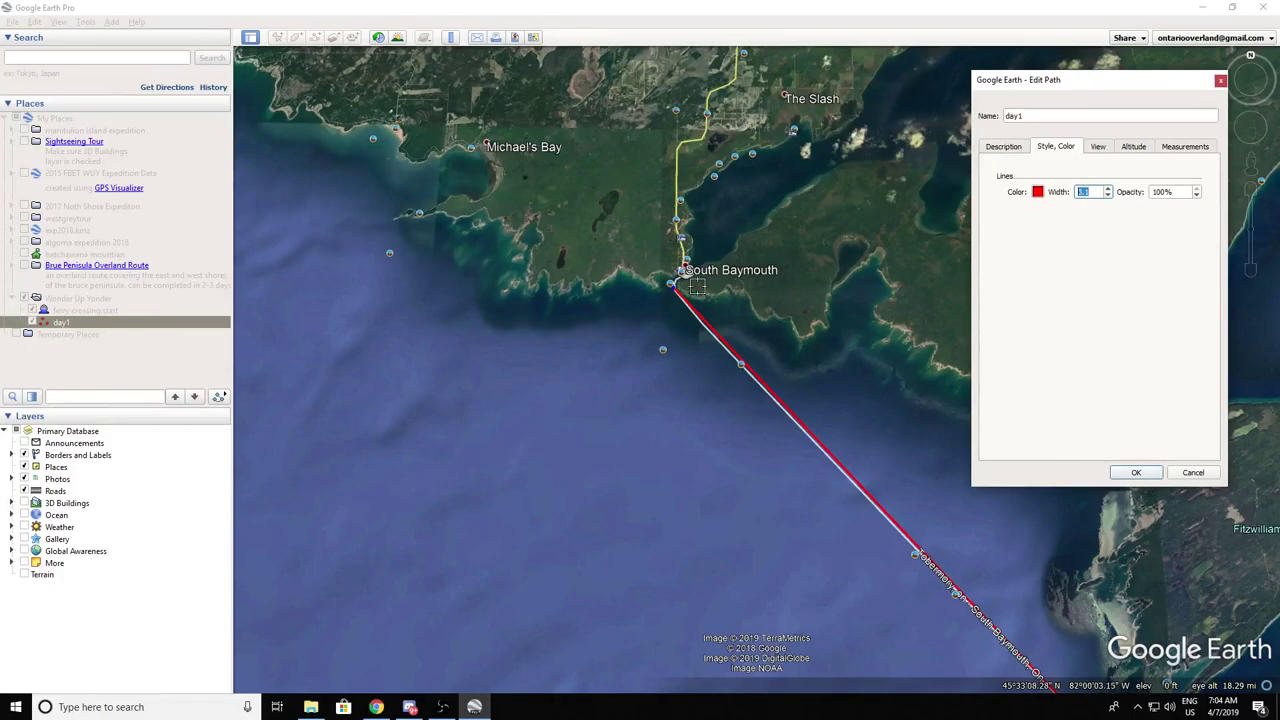
Step: Extend the day1 path to the South Baymouth ferry dock and north through the village along Highway 6
{"action": "scroll", "coordinate": [681, 290], "scroll_direction": "up", "scroll_amount": 2}
{"action": "scroll", "coordinate": [681, 290], "scroll_direction": "up", "scroll_amount": 5}
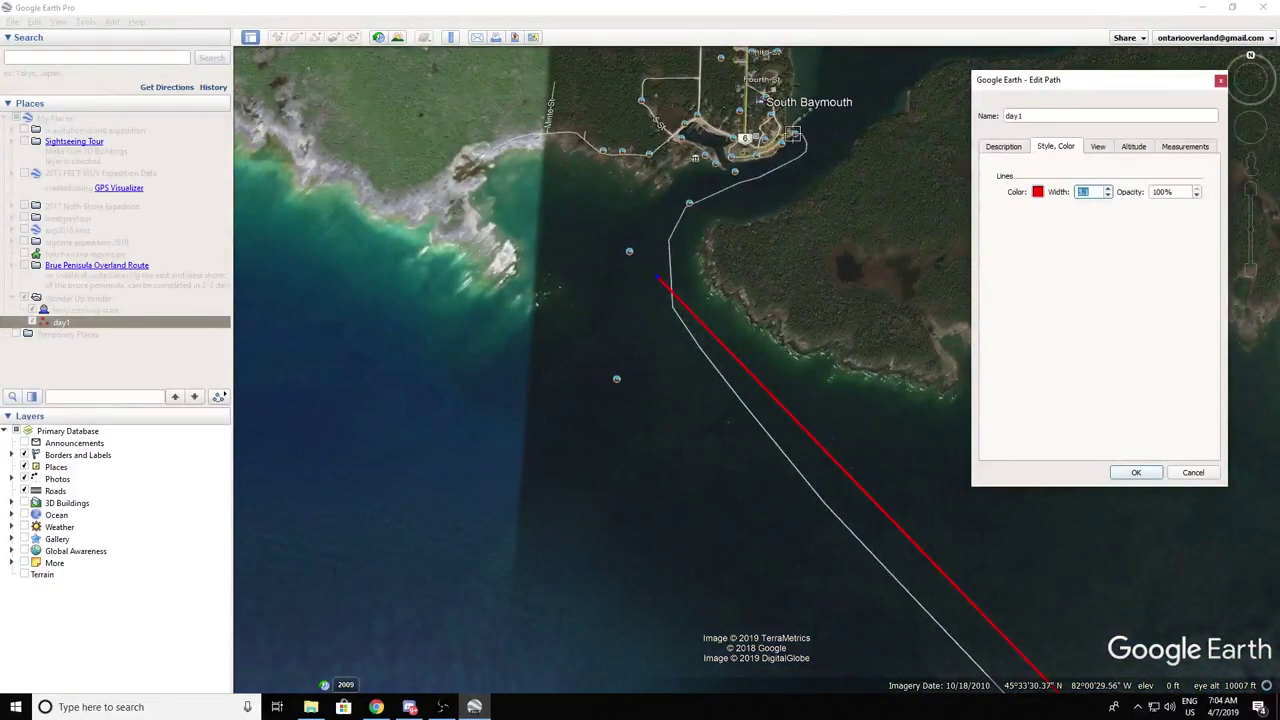
{"action": "left_click", "coordinate": [791, 136]}
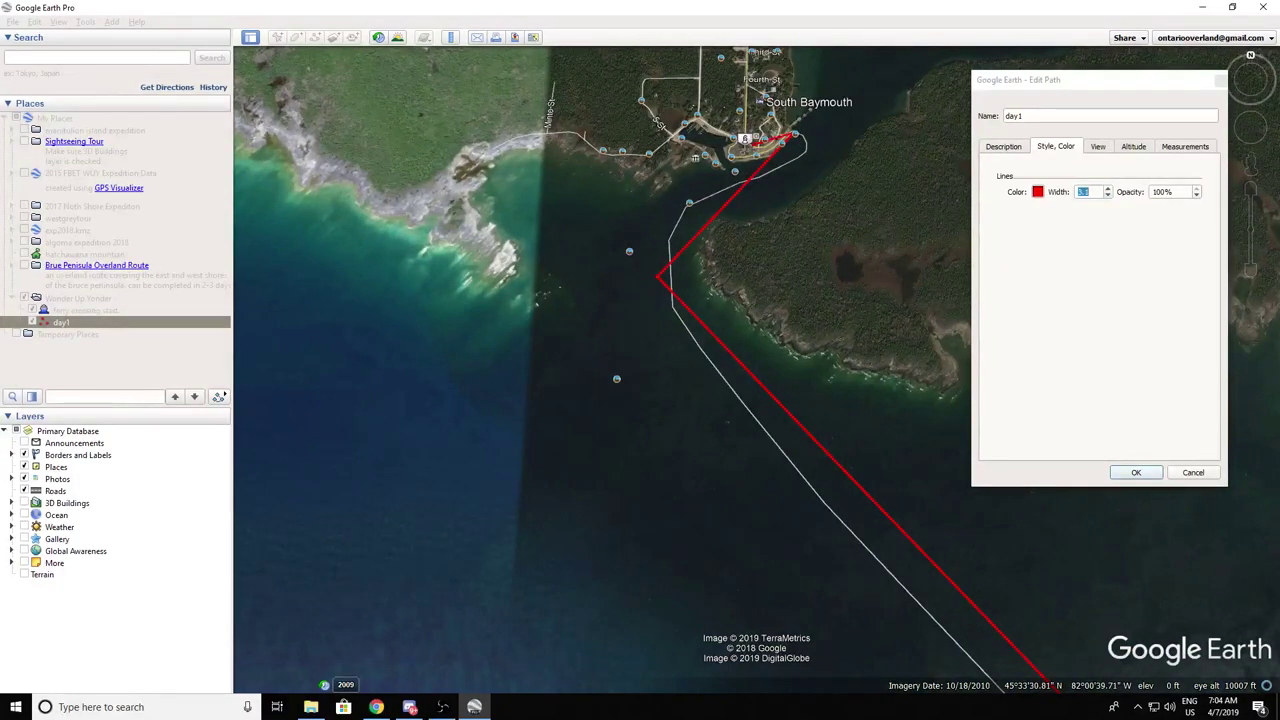
{"action": "key", "text": "Up"}
{"action": "left_click", "coordinate": [750, 239]}
{"action": "left_click", "coordinate": [729, 149]}
Step: Continue the day1 path north along Highway 6 from South Baymouth to the junction with road 10
{"action": "key", "text": "Up"}
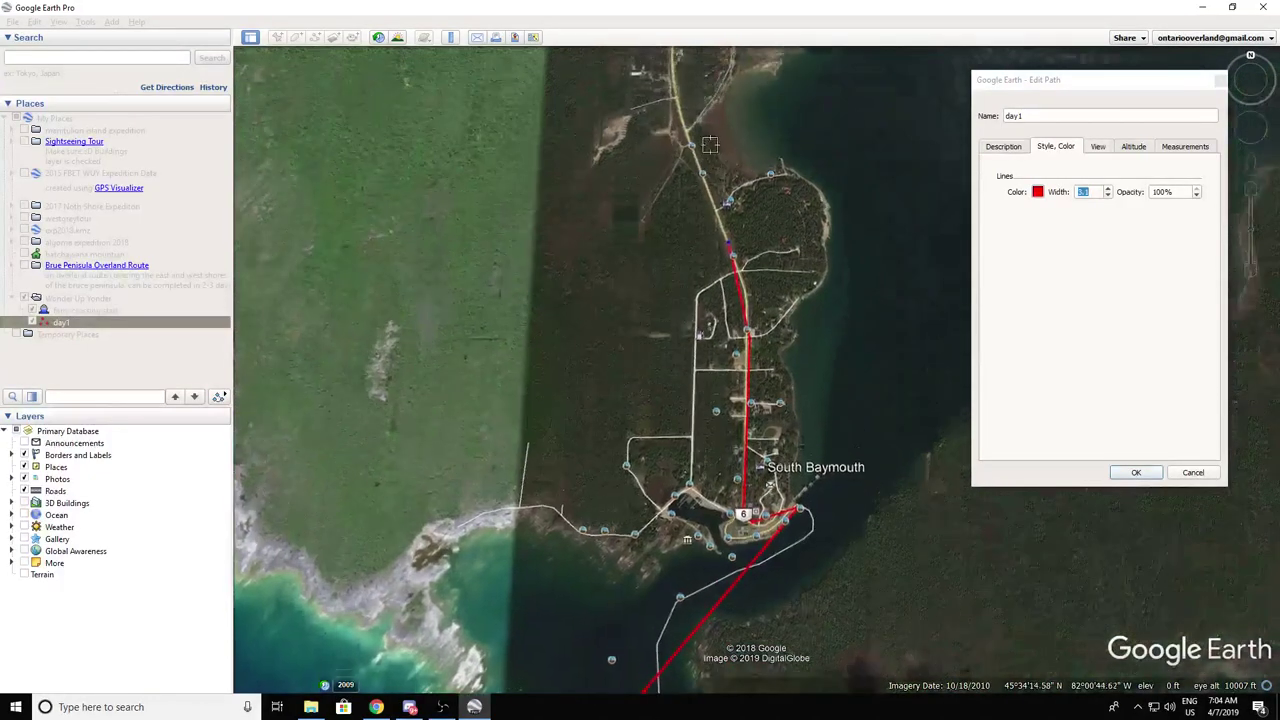
{"action": "key", "text": "Left"}
{"action": "left_click", "coordinate": [725, 261]}
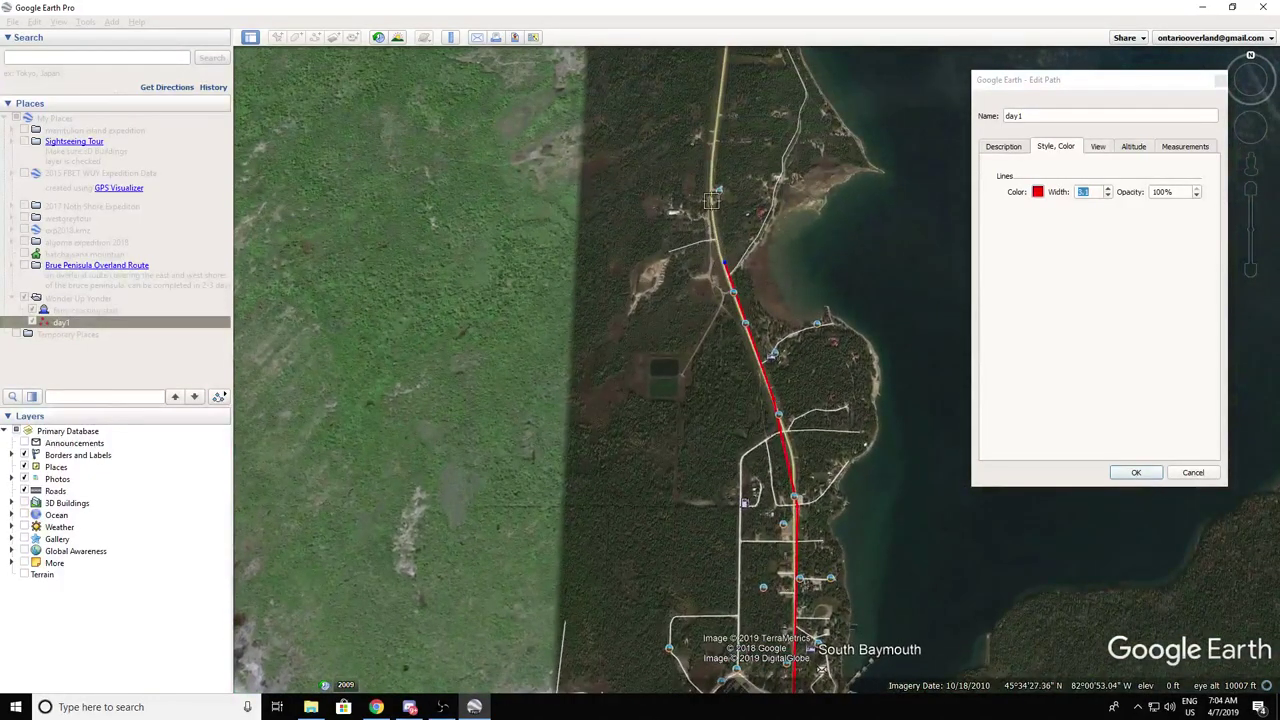
{"action": "left_click", "coordinate": [712, 130]}
{"action": "key", "text": "Up"}
{"action": "left_click", "coordinate": [726, 205]}
{"action": "key", "text": "Up"}
{"action": "left_click", "coordinate": [710, 200]}
{"action": "key", "text": "Up"}
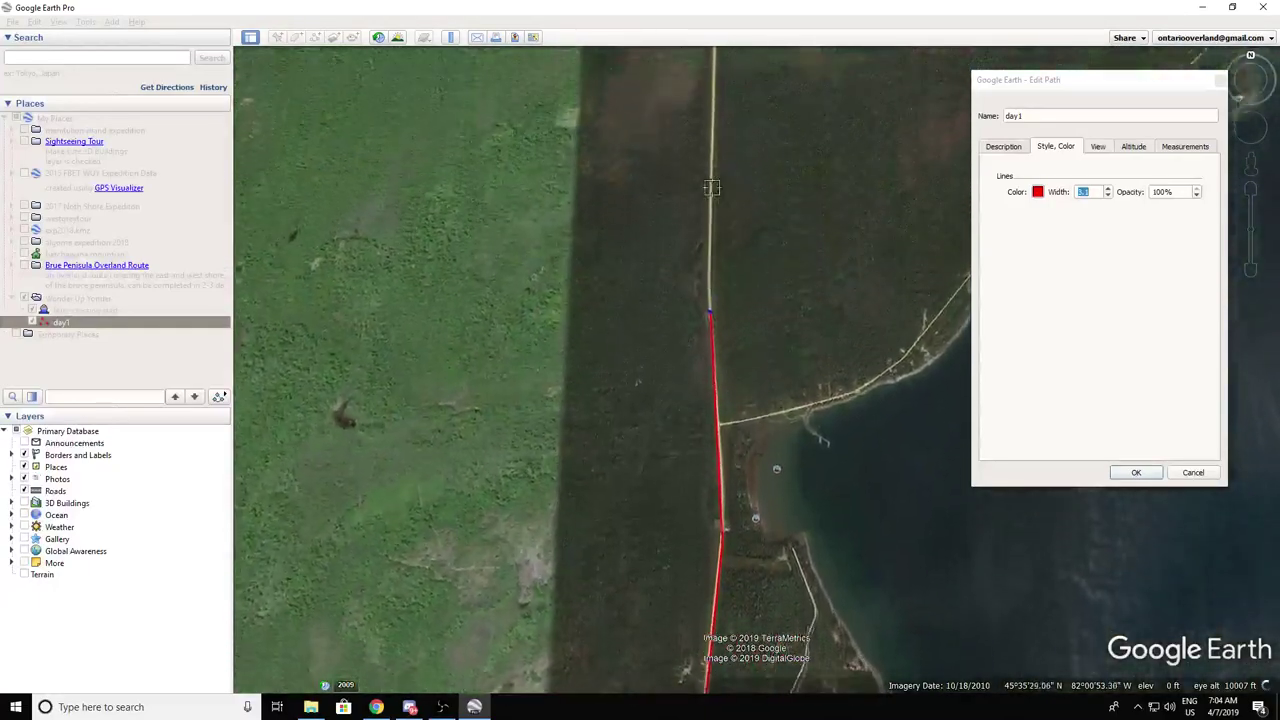
{"action": "key", "text": "Up"}
{"action": "left_click", "coordinate": [719, 247]}
{"action": "key", "text": "Up"}
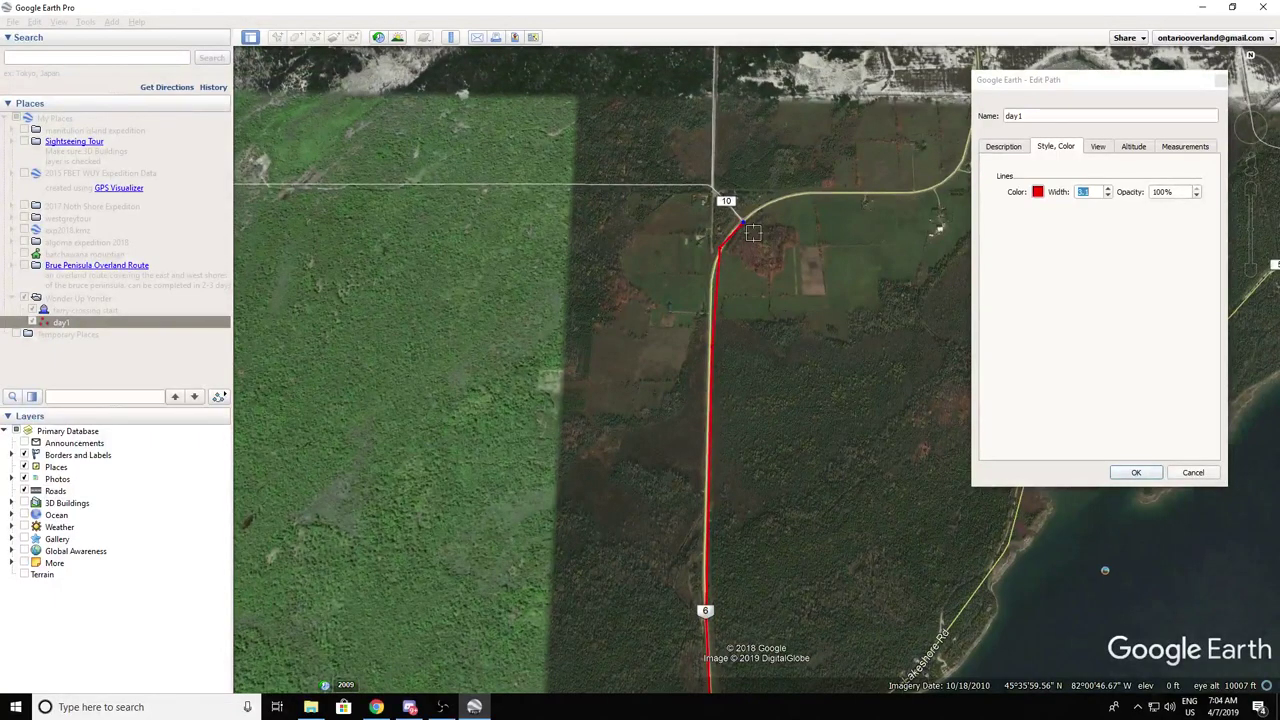
Step: Trace the day1 path along Highway 6 from the road 10 junction through the eastward curves and onto the next northbound stretch
{"action": "key", "text": "Up"}
{"action": "key", "text": "Left"}
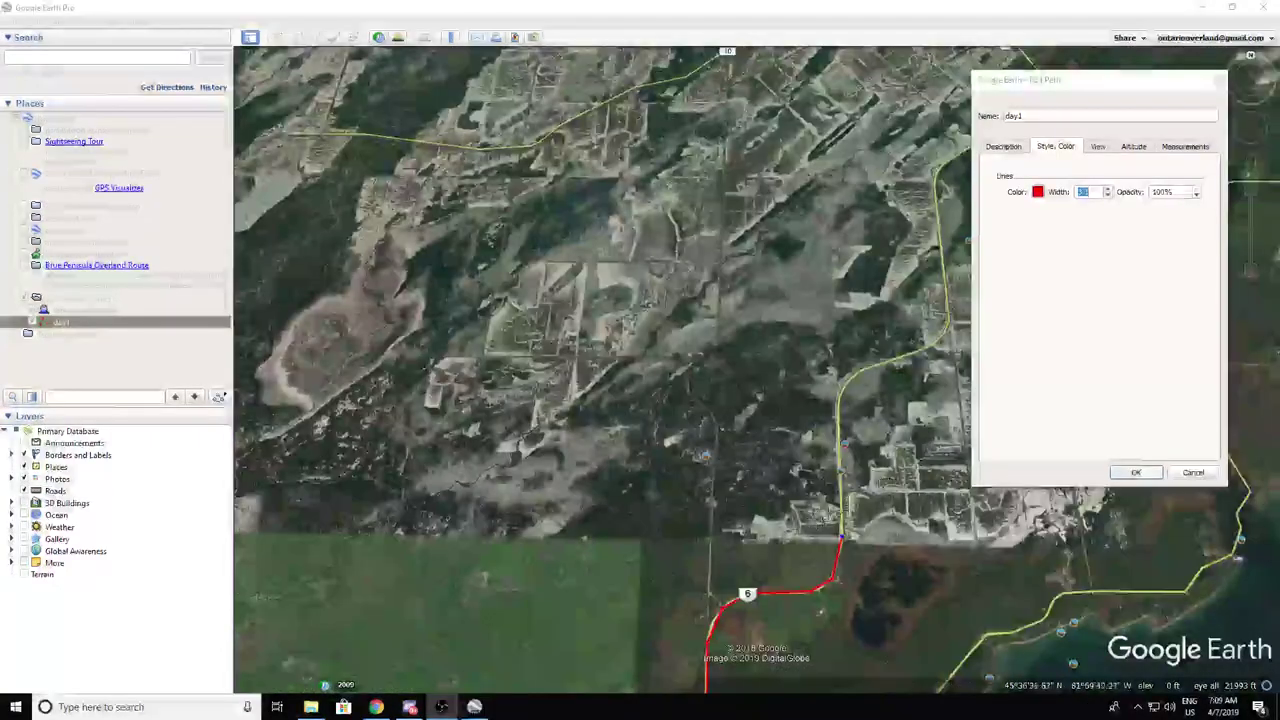
{"action": "left_click", "coordinate": [840, 458]}
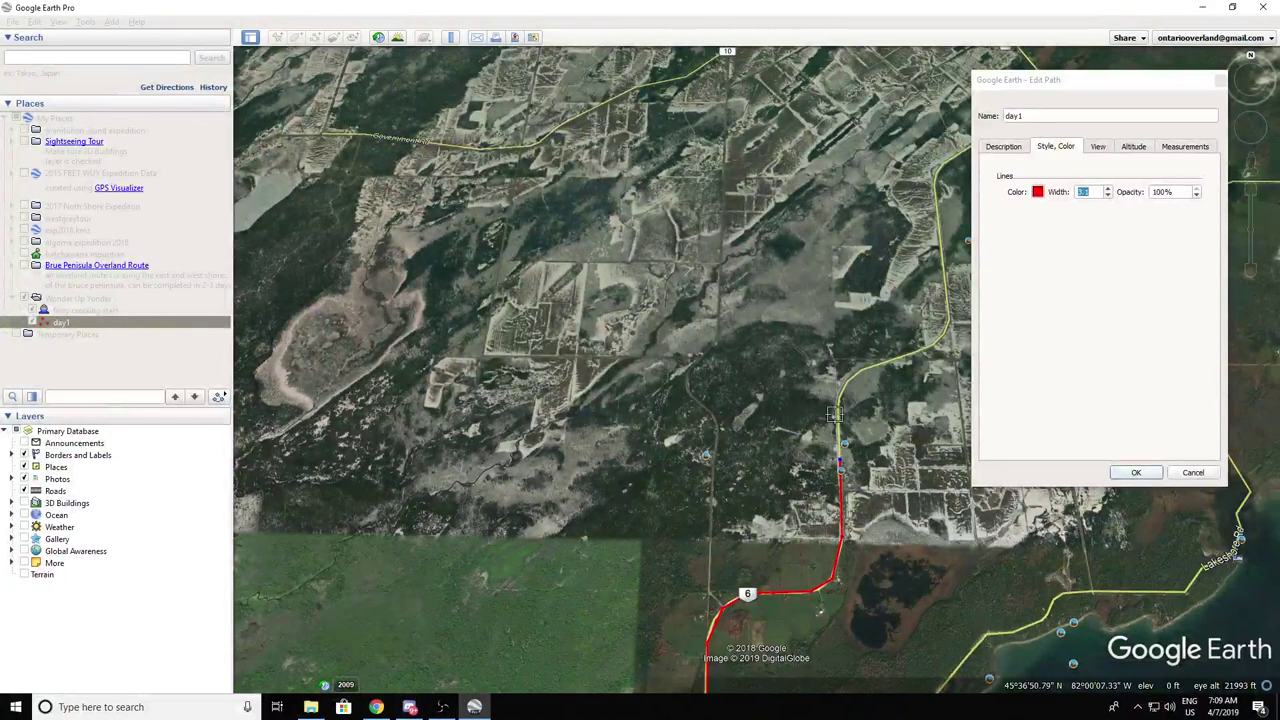
{"action": "left_click", "coordinate": [838, 402]}
{"action": "left_click", "coordinate": [872, 368]}
{"action": "left_click", "coordinate": [923, 350]}
{"action": "left_click", "coordinate": [949, 325]}
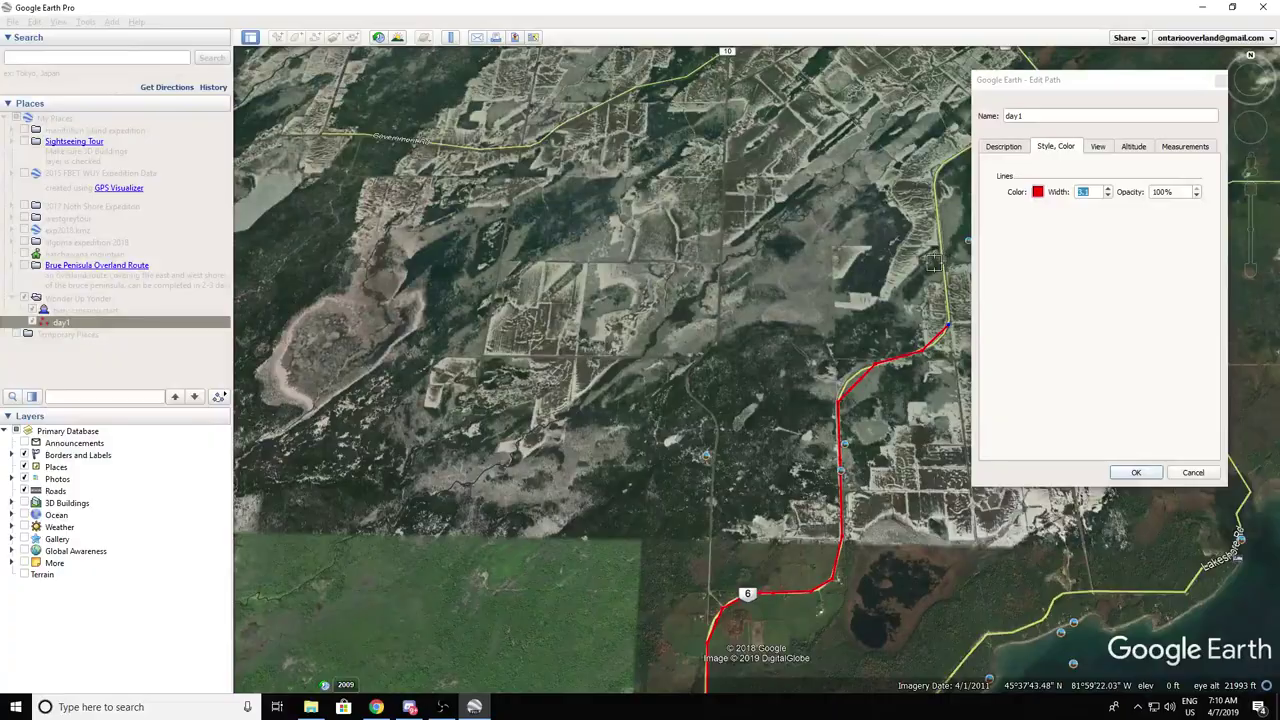
{"action": "left_click", "coordinate": [943, 263]}
Step: Continue the day1 path northeast along Highway 6, then northwest through the 542 junction to the 542A turnoff
{"action": "key", "text": "Up"}
{"action": "key", "text": "Right"}
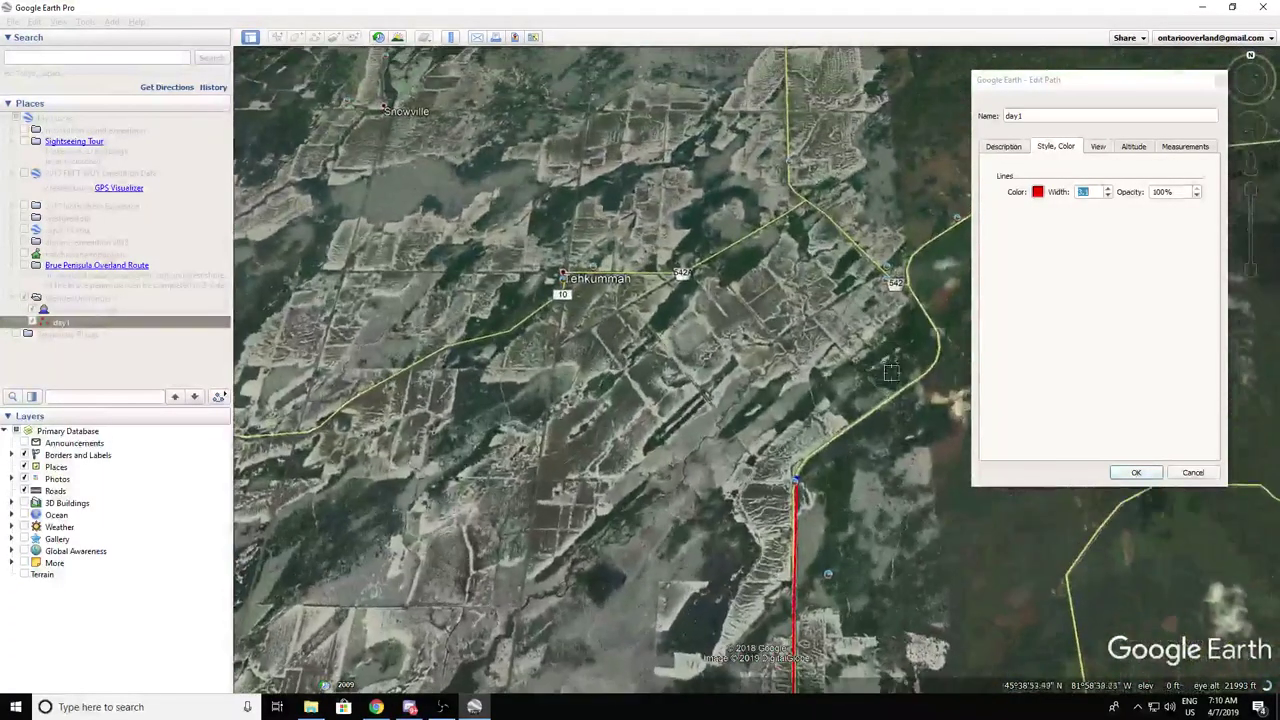
{"action": "left_click", "coordinate": [828, 443]}
{"action": "left_click", "coordinate": [861, 423]}
{"action": "left_click", "coordinate": [932, 367]}
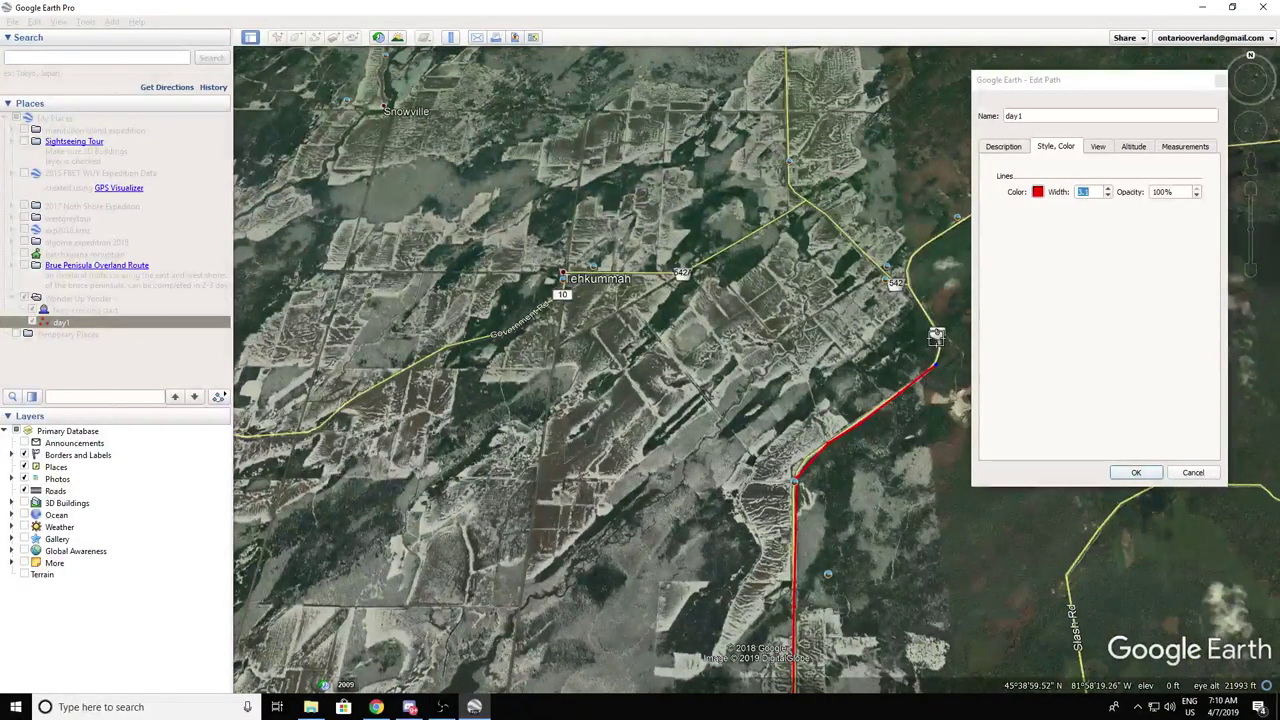
{"action": "left_click", "coordinate": [905, 286]}
{"action": "left_click", "coordinate": [836, 222]}
{"action": "left_click", "coordinate": [806, 203]}
{"action": "key", "text": "Left"}
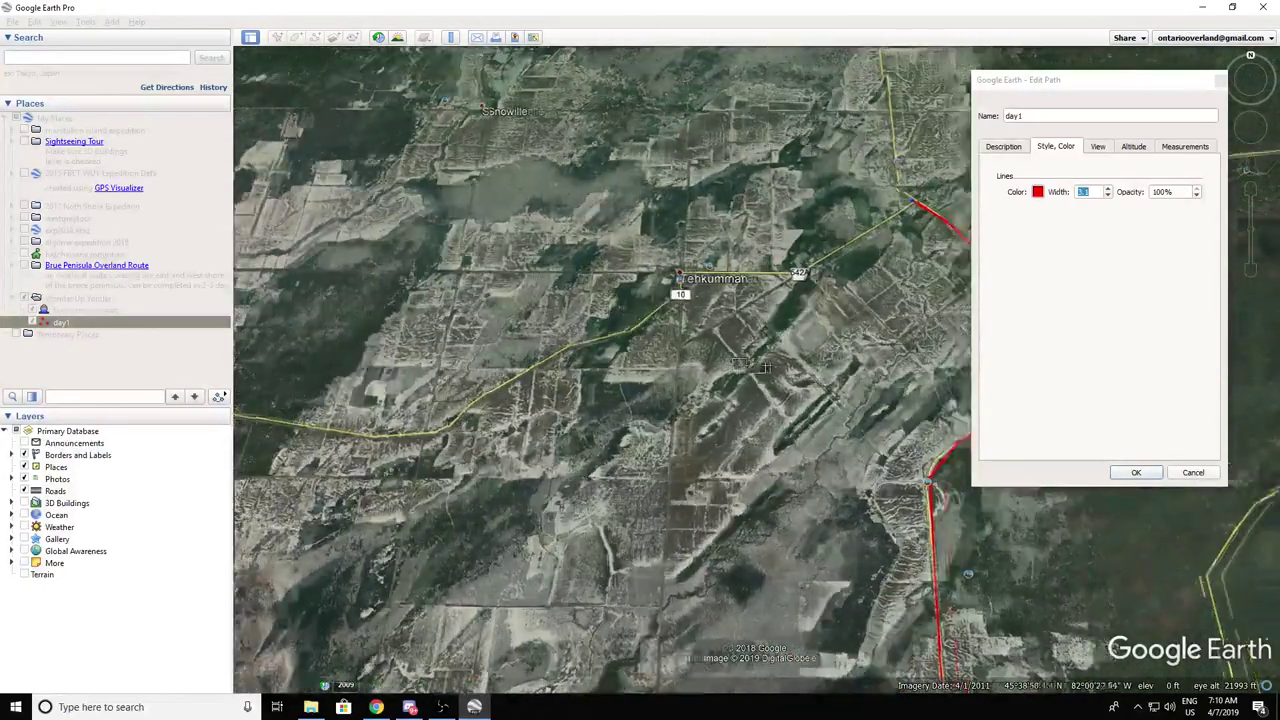
Step: Trace the day1 path west along 542A through Tehkummah and southwest onto Government Rd
{"action": "key", "text": "Up"}
{"action": "key", "text": "Right"}
{"action": "left_click", "coordinate": [815, 334]}
{"action": "left_click", "coordinate": [615, 380]}
{"action": "left_click", "coordinate": [615, 400]}
{"action": "left_click", "coordinate": [575, 440]}
{"action": "left_click", "coordinate": [504, 463]}
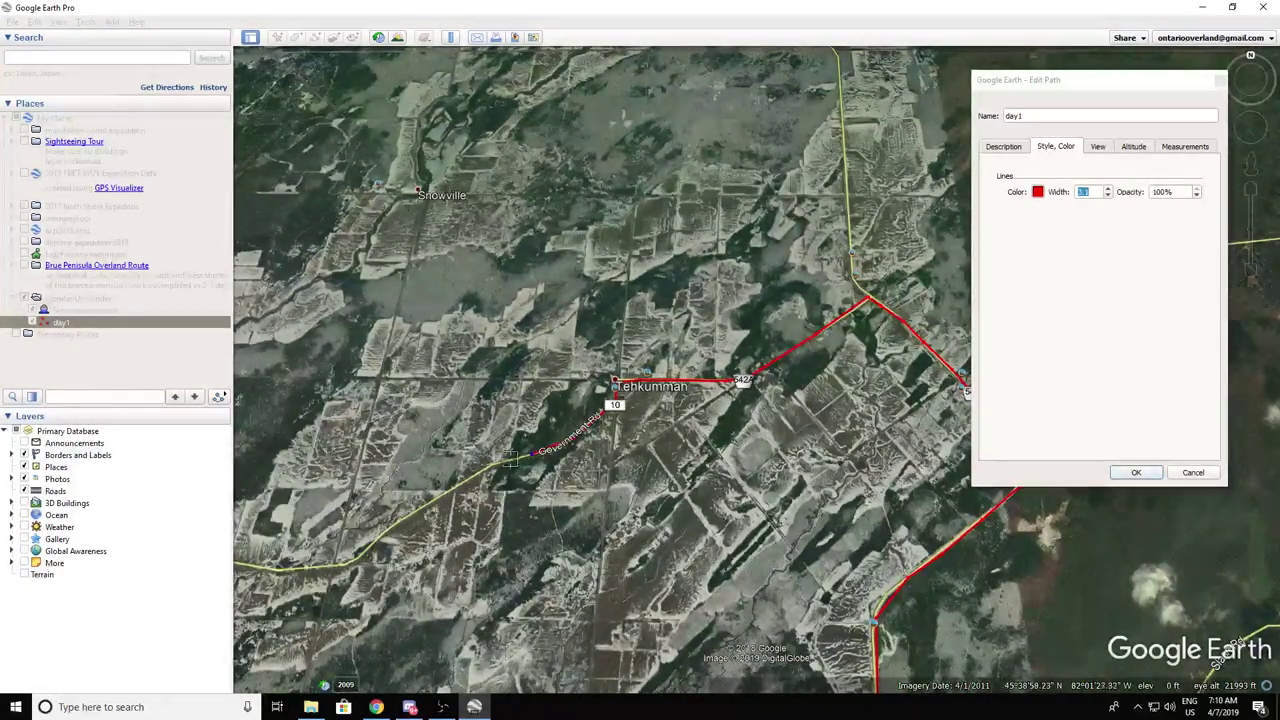
Step: Extend the day1 path west along Government Rd to the bend north of the small lake
{"action": "key", "text": "Left"}
{"action": "left_click", "coordinate": [583, 526]}
{"action": "left_click", "coordinate": [534, 563]}
{"action": "left_click", "coordinate": [461, 568]}
{"action": "key", "text": "Left"}
{"action": "left_click", "coordinate": [570, 545]}
{"action": "left_click", "coordinate": [568, 581]}
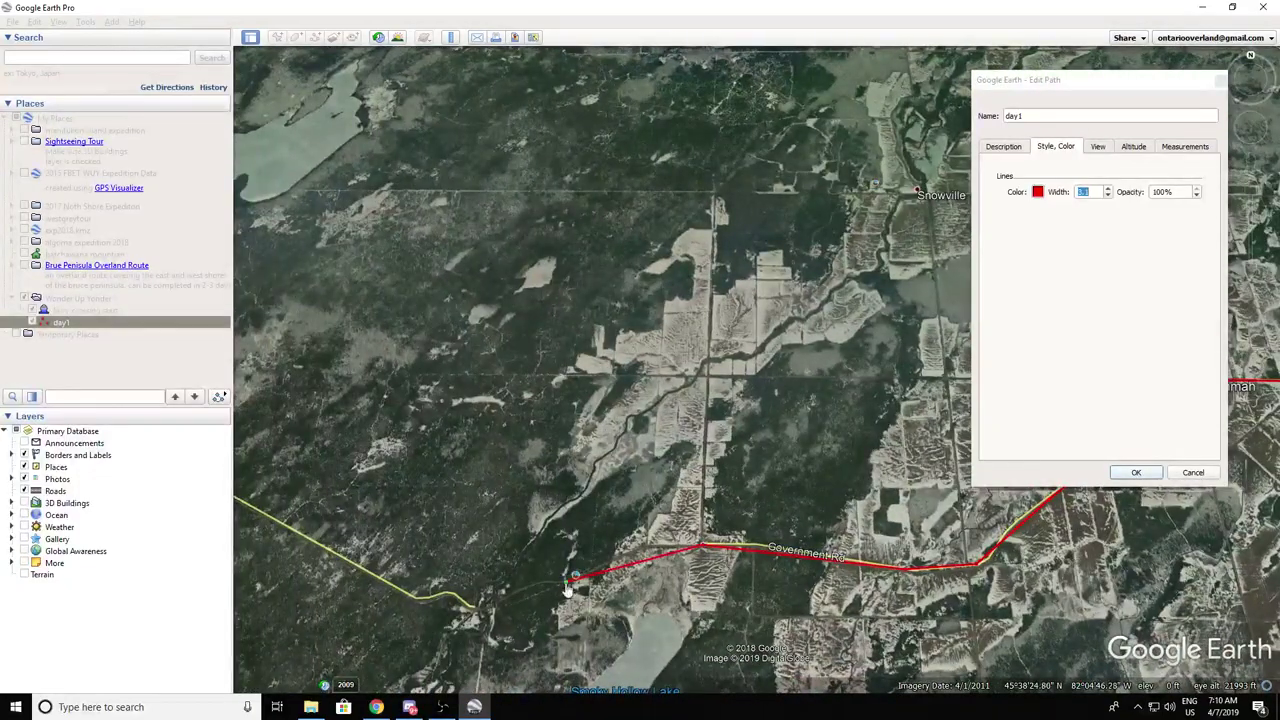
Step: Continue the day1 path west and northwest along the main road toward Providence Bay
{"action": "left_click", "coordinate": [433, 600]}
{"action": "key", "text": "Left"}
{"action": "key", "text": "Up"}
{"action": "key", "text": "Left"}
{"action": "left_click", "coordinate": [323, 517]}
{"action": "key", "text": "Left"}
{"action": "left_click", "coordinate": [515, 473]}
{"action": "left_click", "coordinate": [445, 504]}
Step: Trace the day1 path north along the shoreline and through the streets of Providence Bay to the road beyond the village
{"action": "key", "text": "Left"}
{"action": "key", "text": "Up"}
{"action": "left_click", "coordinate": [415, 574]}
{"action": "left_click", "coordinate": [433, 537]}
{"action": "left_click", "coordinate": [437, 516]}
{"action": "left_click", "coordinate": [416, 467]}
{"action": "left_click", "coordinate": [421, 433]}
{"action": "left_click", "coordinate": [396, 432]}
{"action": "left_click", "coordinate": [412, 348]}
{"action": "left_click", "coordinate": [402, 318]}
{"action": "key", "text": "Up"}
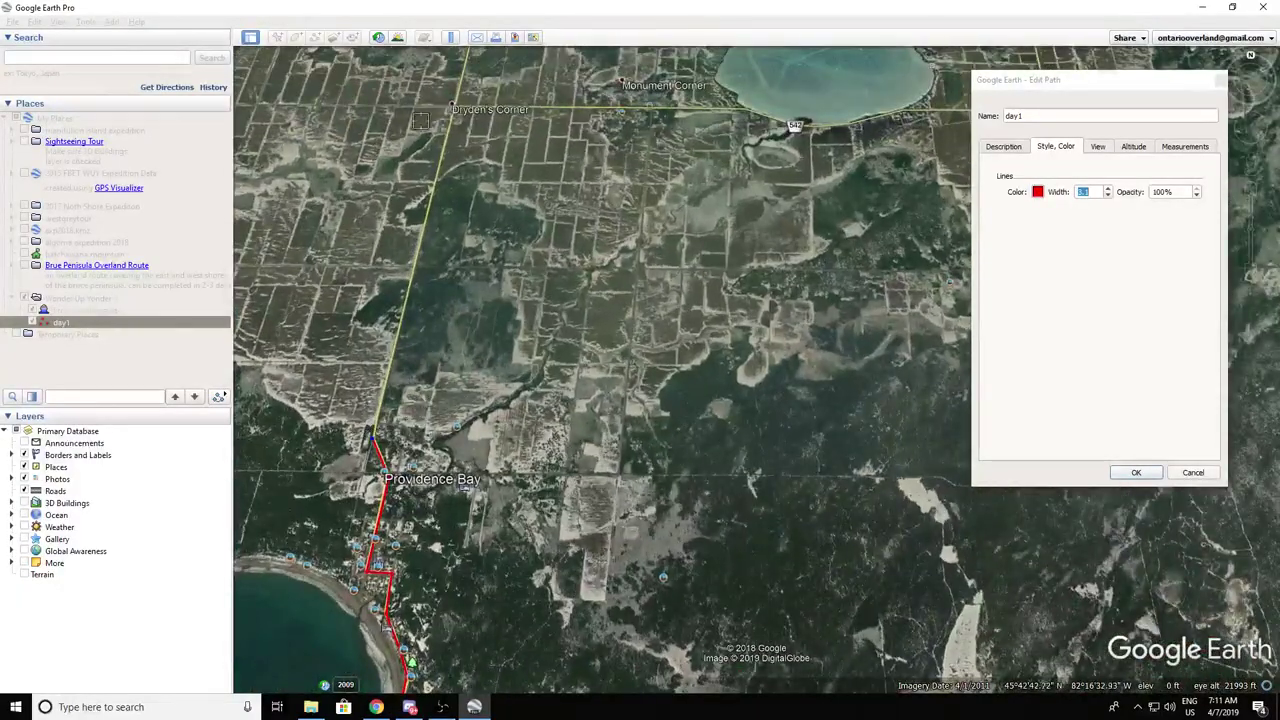
Step: Extend the day1 path north to Dryden's Corner and west along the straight road to Britainville
{"action": "left_click", "coordinate": [453, 106]}
{"action": "key", "text": "Up"}
{"action": "key", "text": "Up"}
{"action": "key", "text": "Left"}
{"action": "left_click", "coordinate": [677, 301]}
{"action": "key", "text": "Left"}
{"action": "key", "text": "Left"}
{"action": "left_click", "coordinate": [517, 269]}
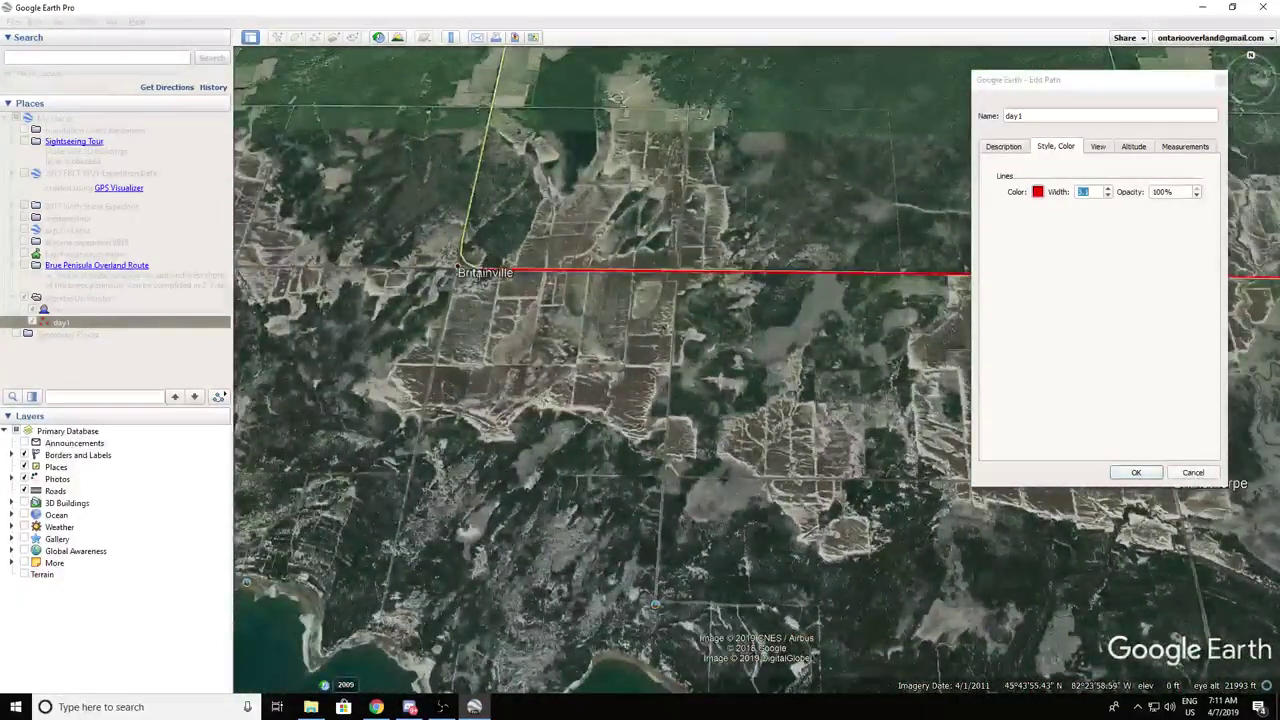
Step: Continue the day1 path north along road 542 from Britainville to Long Bay
{"action": "key", "text": "Up"}
{"action": "left_click", "coordinate": [424, 512]}
{"action": "key", "text": "Up"}
{"action": "left_click", "coordinate": [479, 206]}
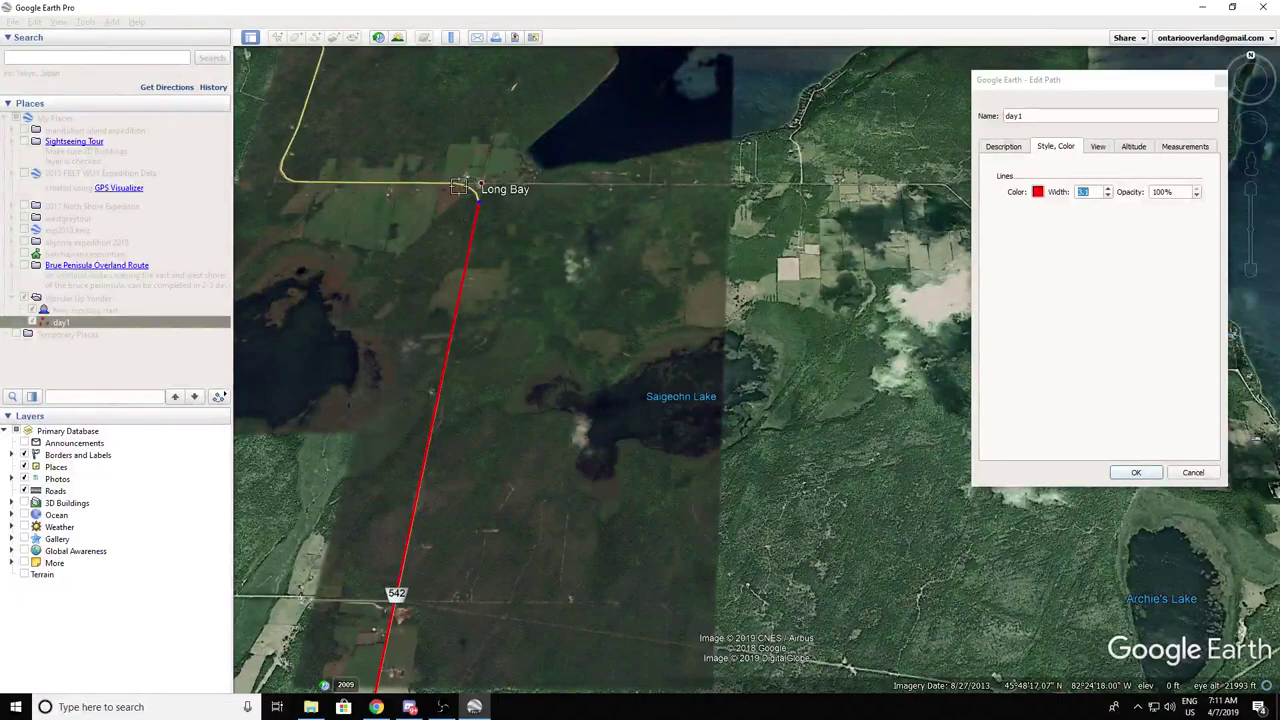
Step: Trace the day1 path west around the Long Bay corner and north past Tobacco Lake to Advance
{"action": "key", "text": "Up"}
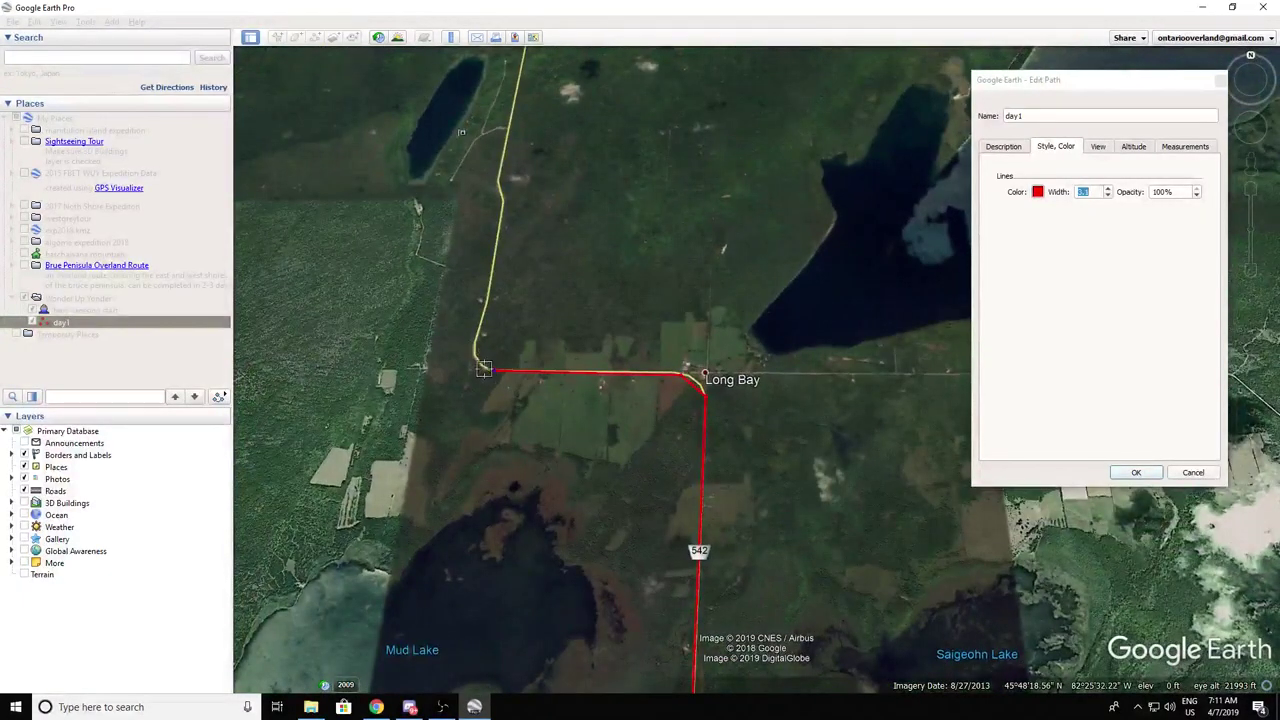
{"action": "key", "text": "Up"}
{"action": "left_click", "coordinate": [477, 348]}
{"action": "key", "text": "Up"}
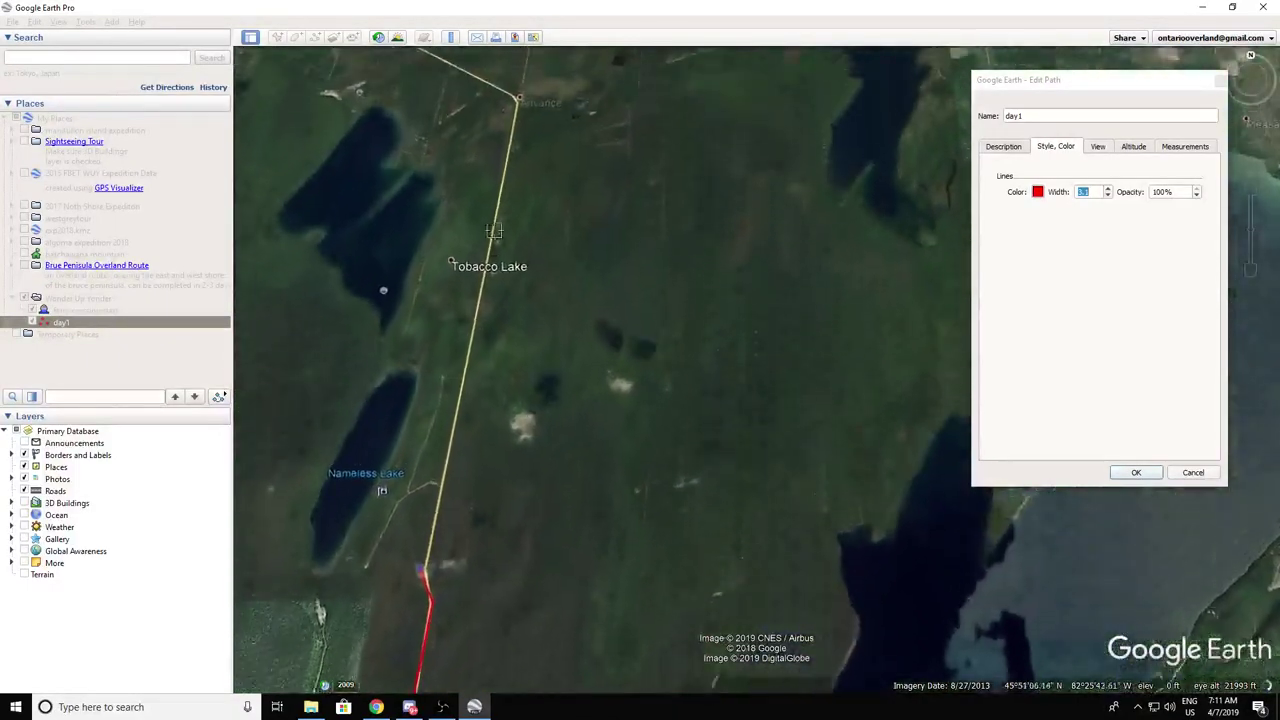
{"action": "left_click", "coordinate": [490, 251]}
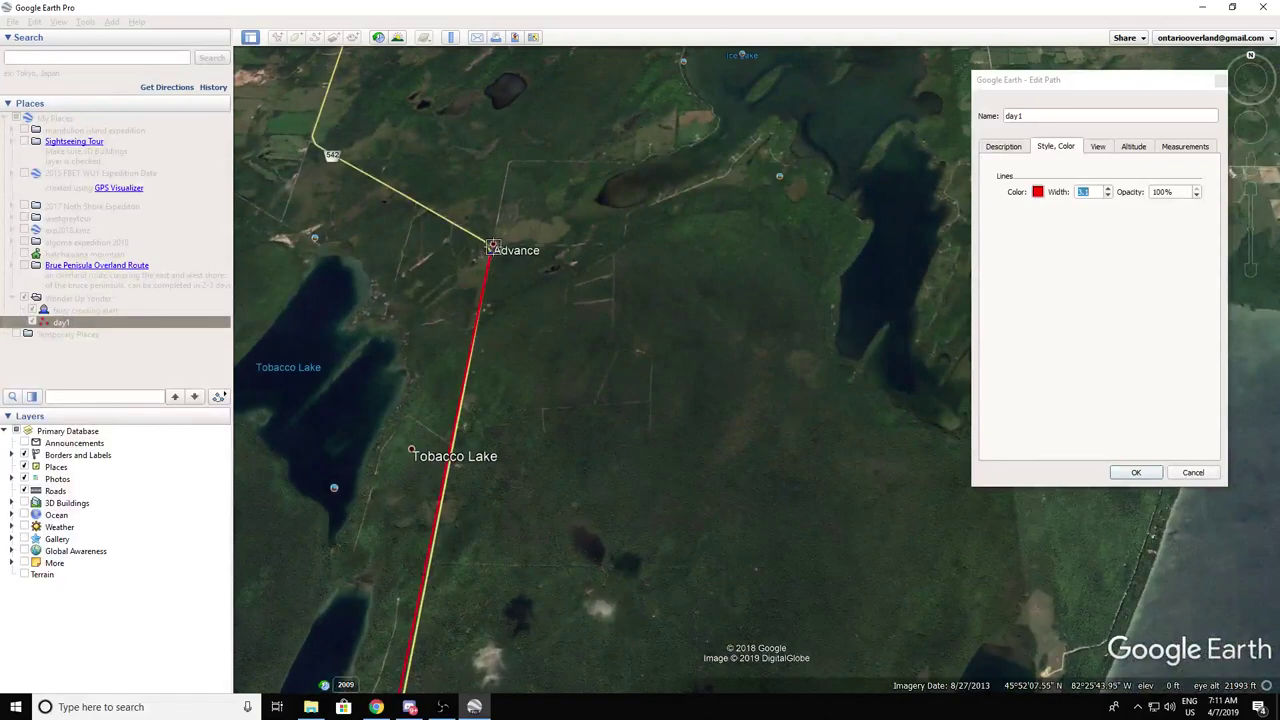
Step: Extend the day1 path northwest along 542 from Advance and north to the 540B junction
{"action": "key", "text": "Up"}
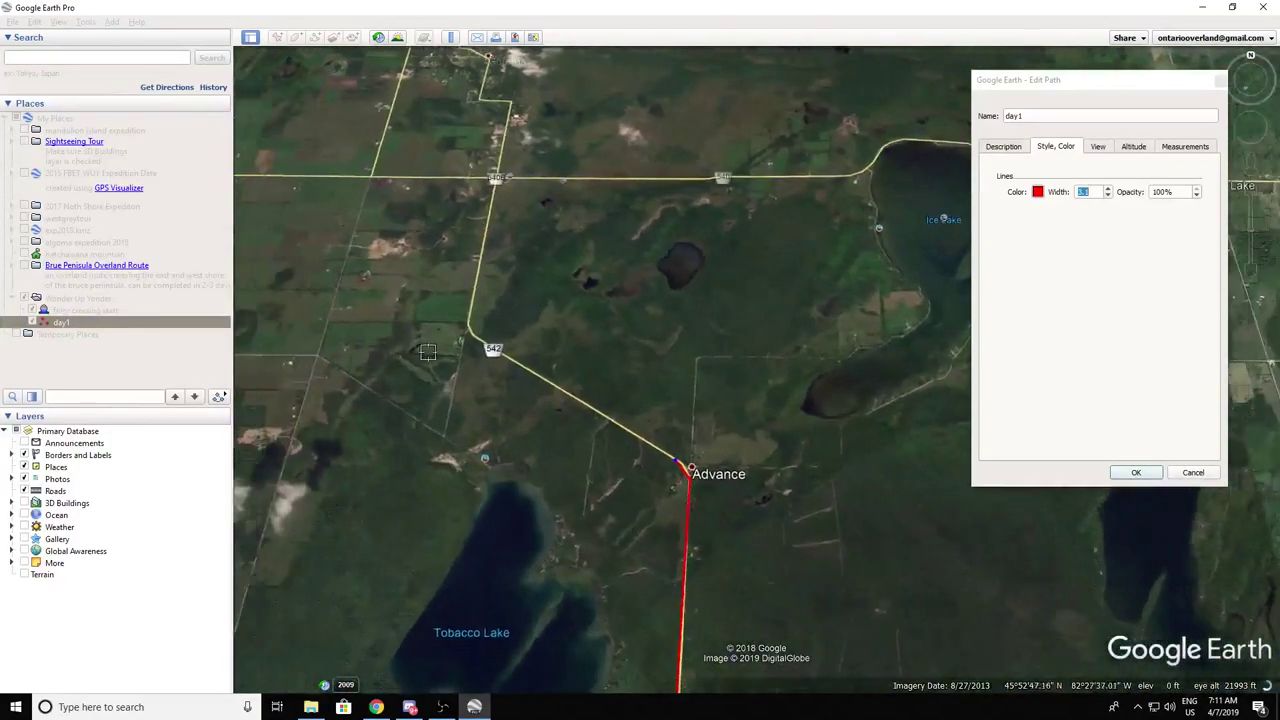
{"action": "left_click", "coordinate": [471, 336]}
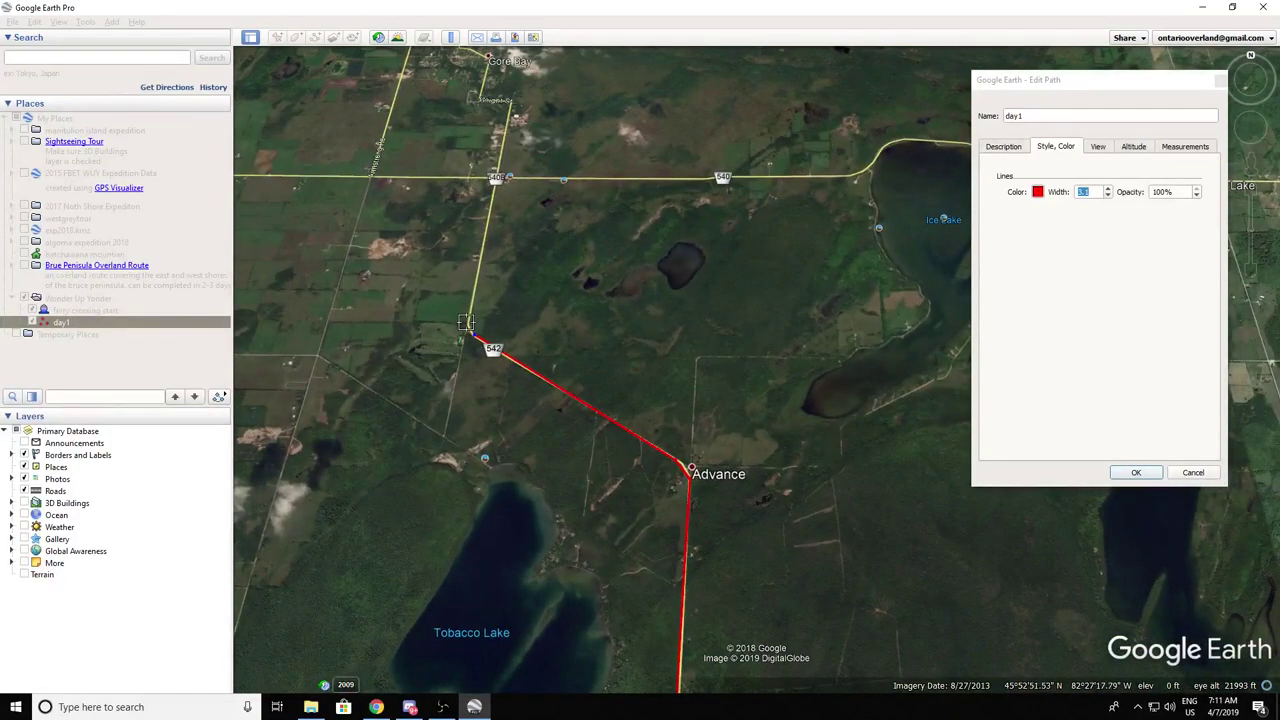
{"action": "left_click", "coordinate": [495, 178]}
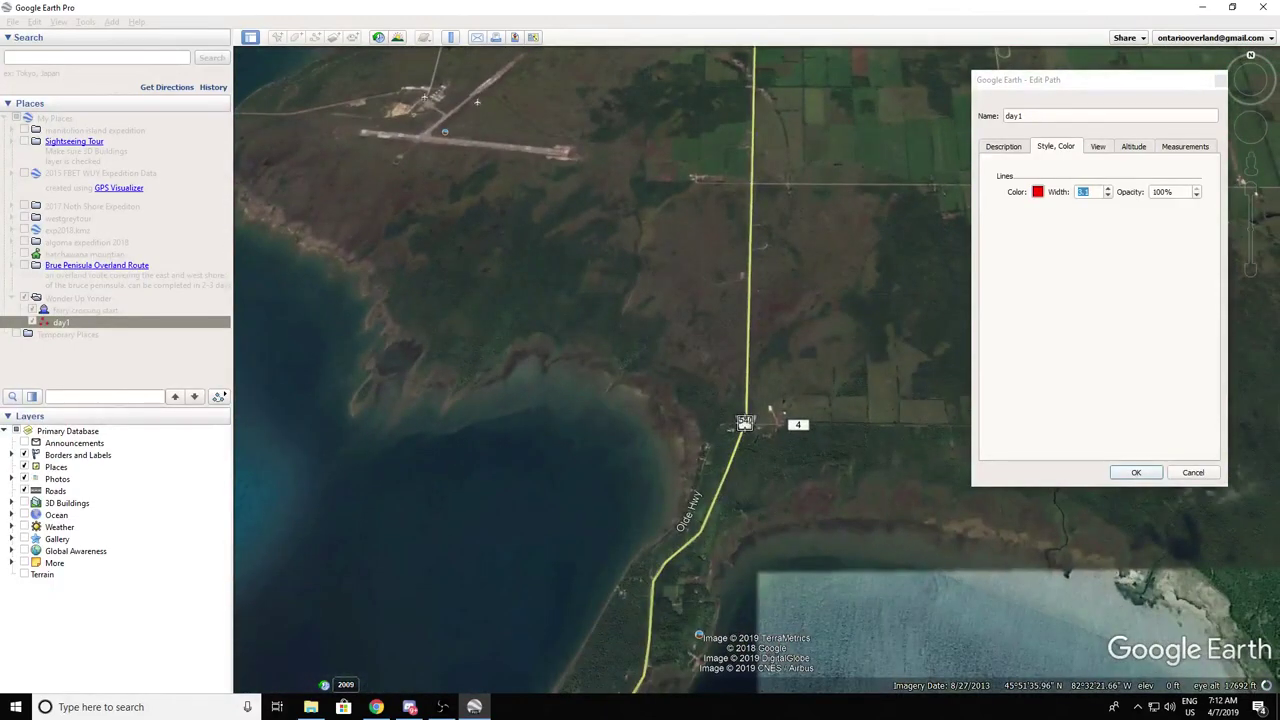
Step: Trace the day1 path south along road 540 from the road 4 junction and down the narrow peninsula
{"action": "left_click", "coordinate": [745, 421]}
{"action": "left_click", "coordinate": [700, 532]}
{"action": "left_click", "coordinate": [651, 577]}
{"action": "key", "text": "Down"}
{"action": "key", "text": "Left"}
{"action": "left_click", "coordinate": [774, 423]}
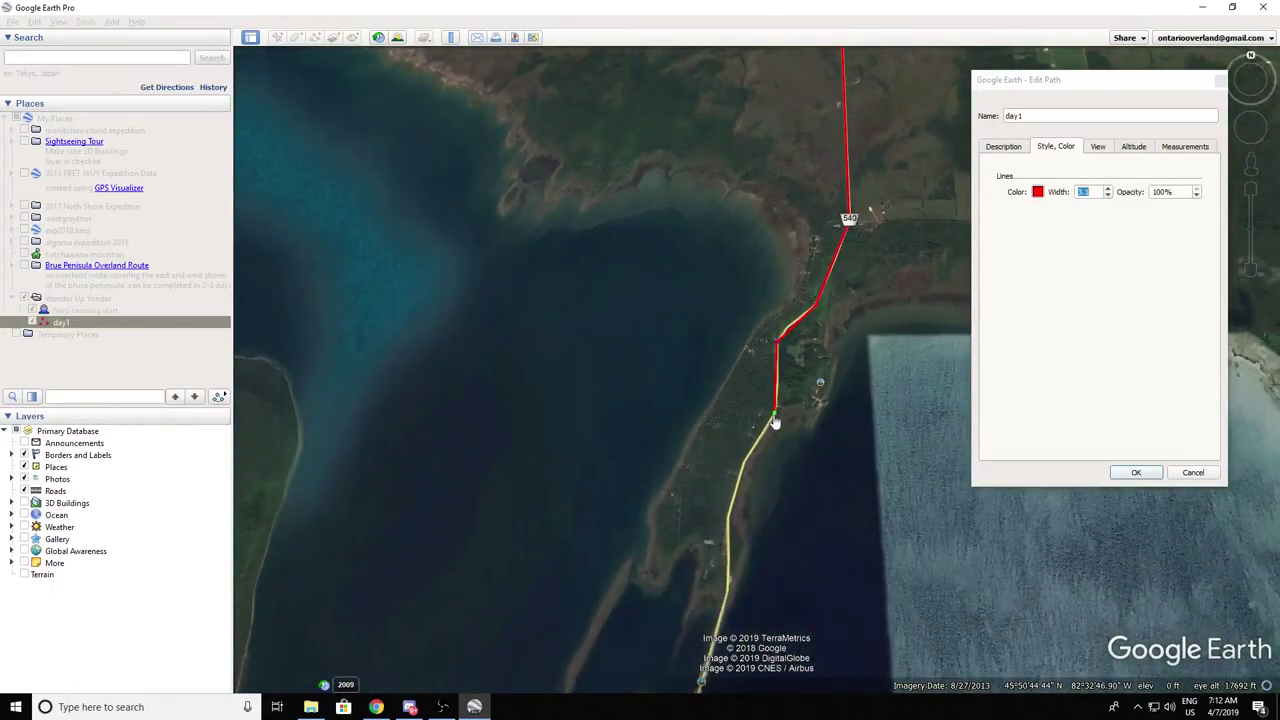
{"action": "left_click", "coordinate": [729, 508]}
Step: Continue the day1 path down the peninsula and west around the bay through Evansville
{"action": "key", "text": "Down"}
{"action": "left_click", "coordinate": [683, 578]}
{"action": "left_click", "coordinate": [720, 459]}
{"action": "left_click", "coordinate": [661, 516]}
{"action": "left_click", "coordinate": [508, 524]}
{"action": "left_click", "coordinate": [456, 513]}
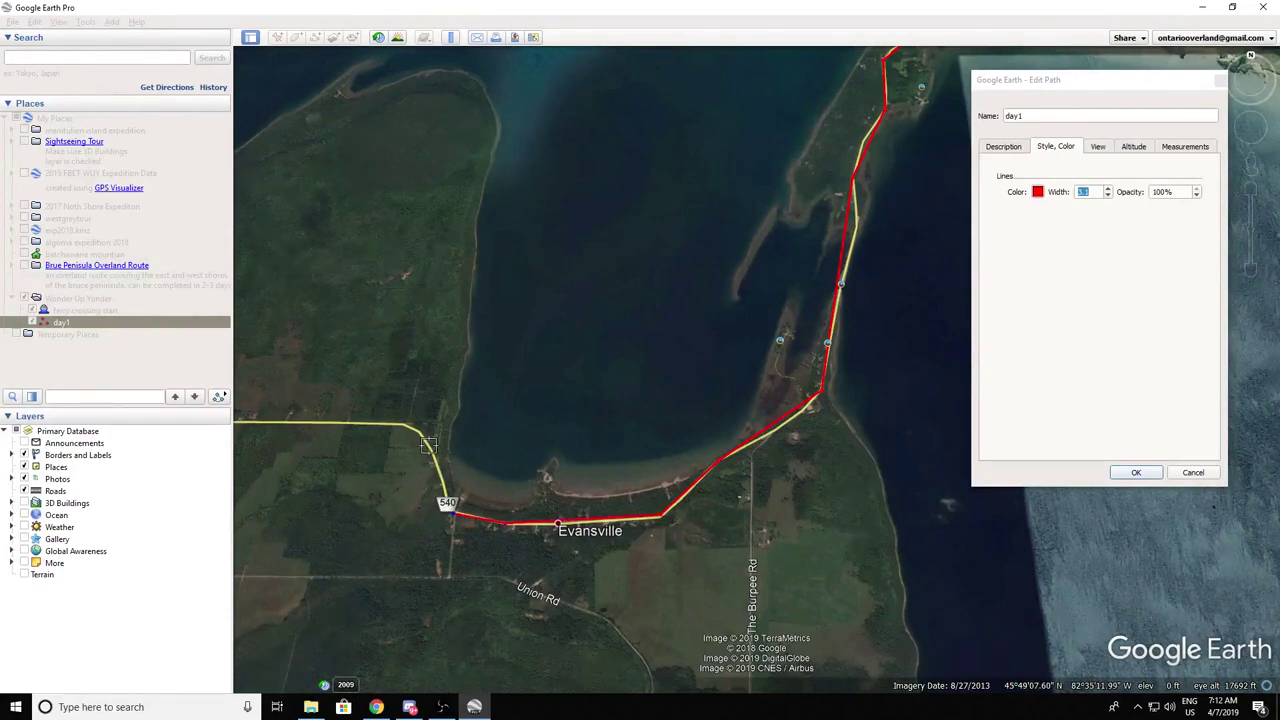
Step: Trace the day1 path along road 540 west of Elizabeth Bay through the curves to the northbound stretch
{"action": "left_click", "coordinate": [882, 487]}
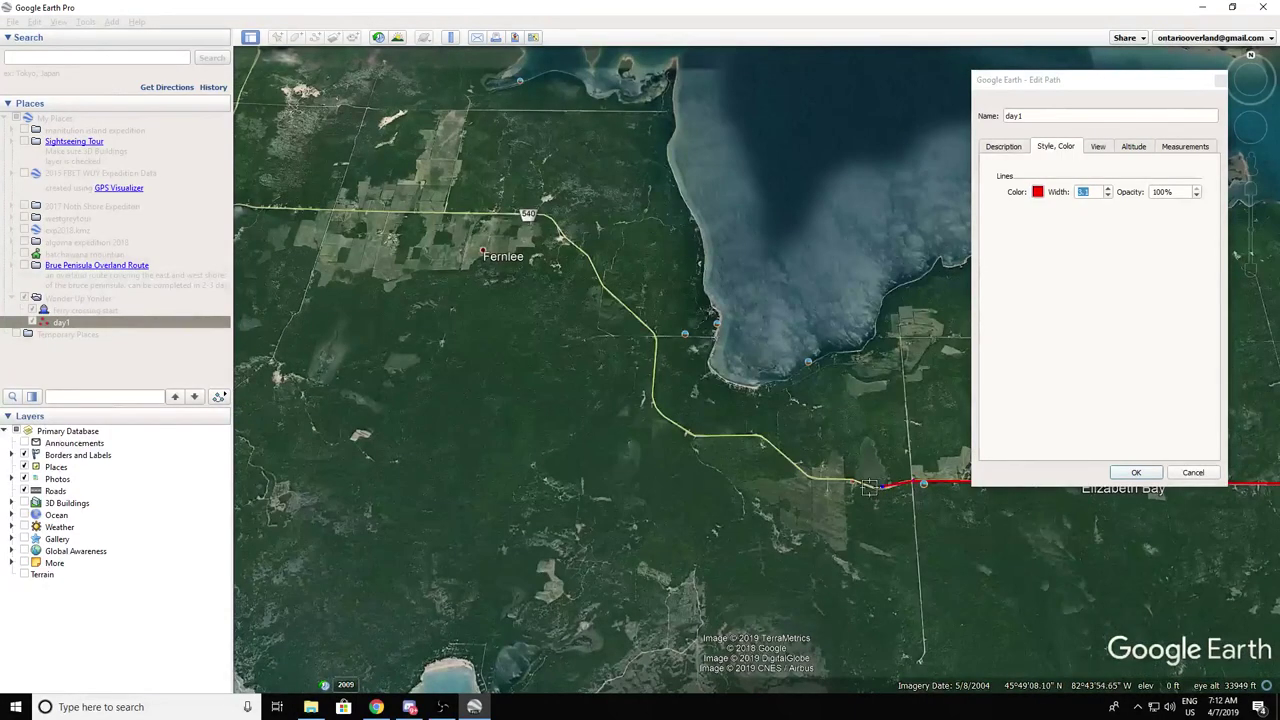
{"action": "left_click", "coordinate": [853, 481]}
{"action": "left_click", "coordinate": [816, 478]}
{"action": "left_click", "coordinate": [762, 435]}
{"action": "left_click", "coordinate": [698, 435]}
{"action": "left_click", "coordinate": [666, 419]}
{"action": "left_click", "coordinate": [652, 400]}
{"action": "left_click", "coordinate": [655, 366]}
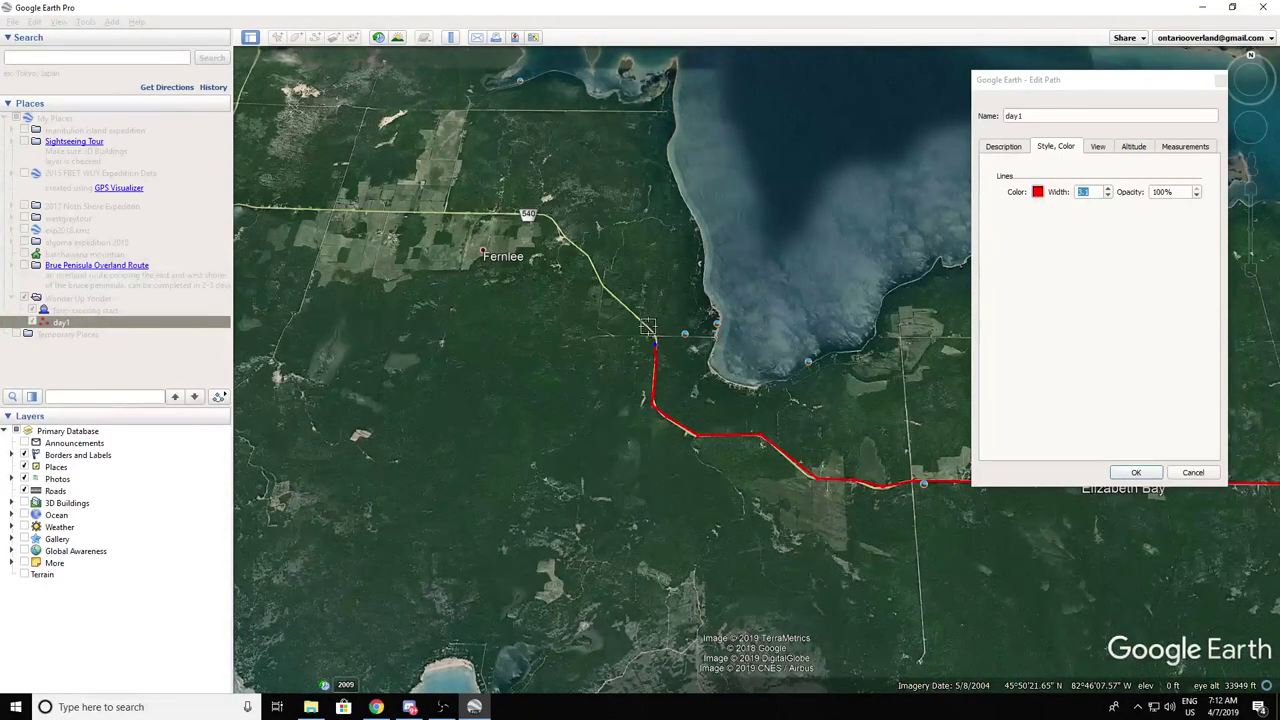
Step: Extend the day1 path northwest along road 540 and west past Fernlee to the next crossroad
{"action": "left_click", "coordinate": [610, 293]}
{"action": "left_click", "coordinate": [688, 208]}
{"action": "left_click", "coordinate": [549, 214]}
{"action": "left_click", "coordinate": [390, 211]}
{"action": "left_click", "coordinate": [333, 213]}
{"action": "key", "text": "Left"}
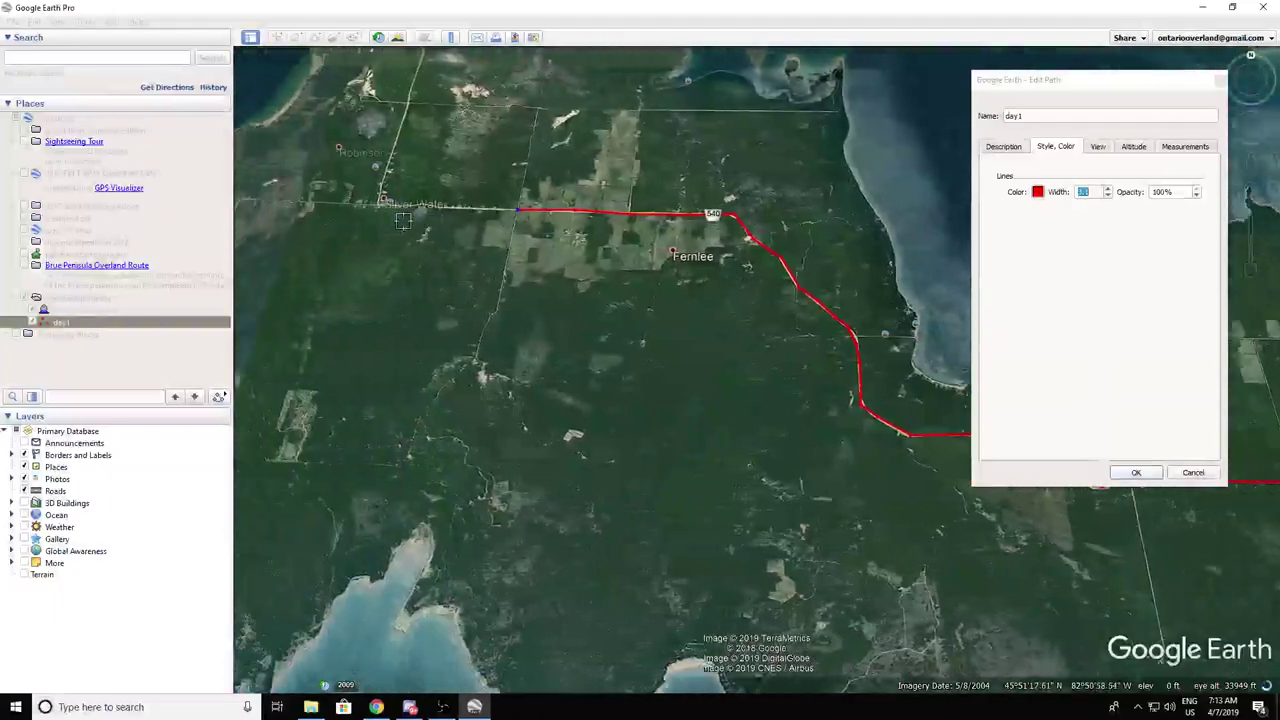
Step: Continue the day1 path west through Silver Water and along Burnt Island Rd to the southward turn
{"action": "key", "text": "Up"}
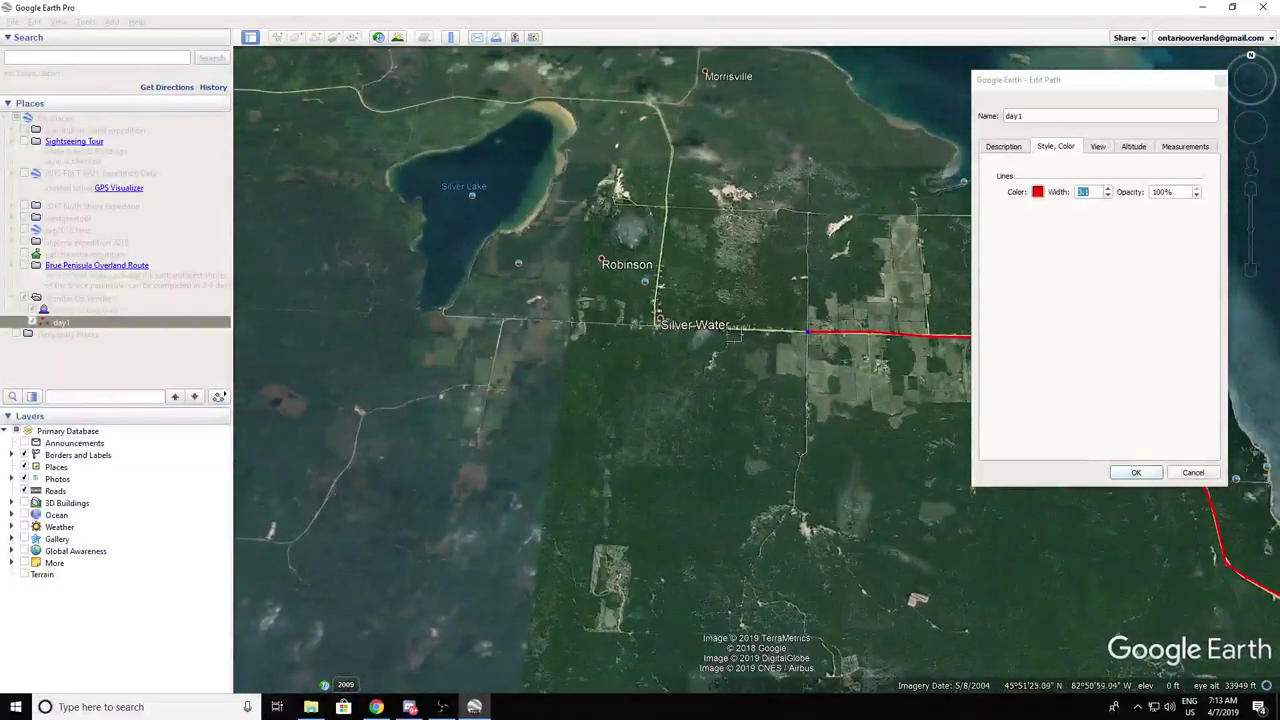
{"action": "scroll", "coordinate": [660, 320], "scroll_direction": "up", "scroll_amount": 3}
{"action": "left_click", "coordinate": [655, 304]}
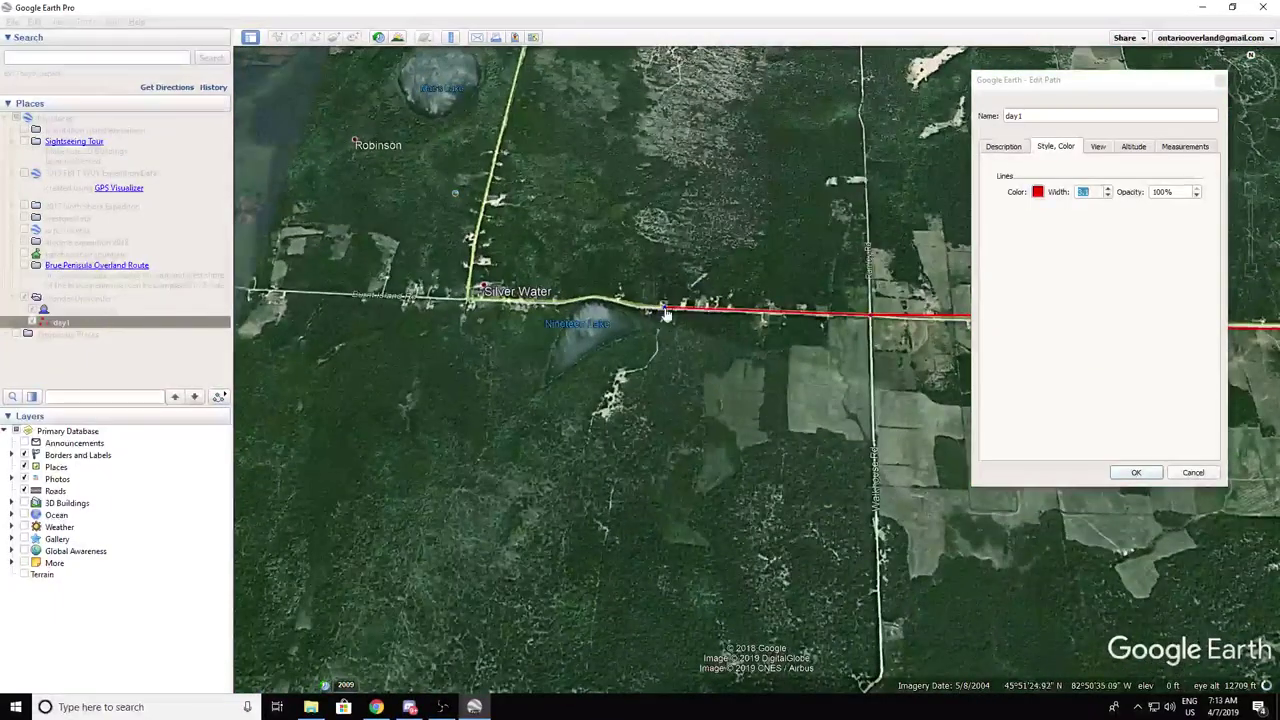
{"action": "left_click", "coordinate": [593, 300]}
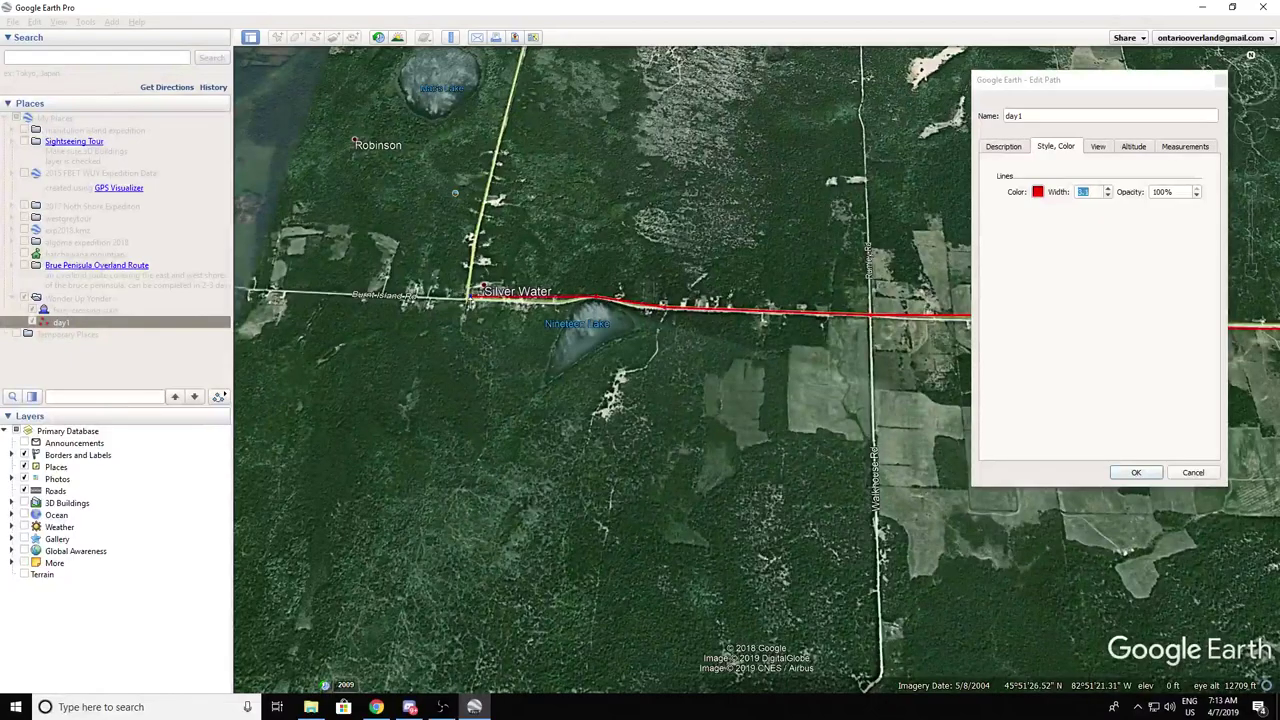
{"action": "key", "text": "Left"}
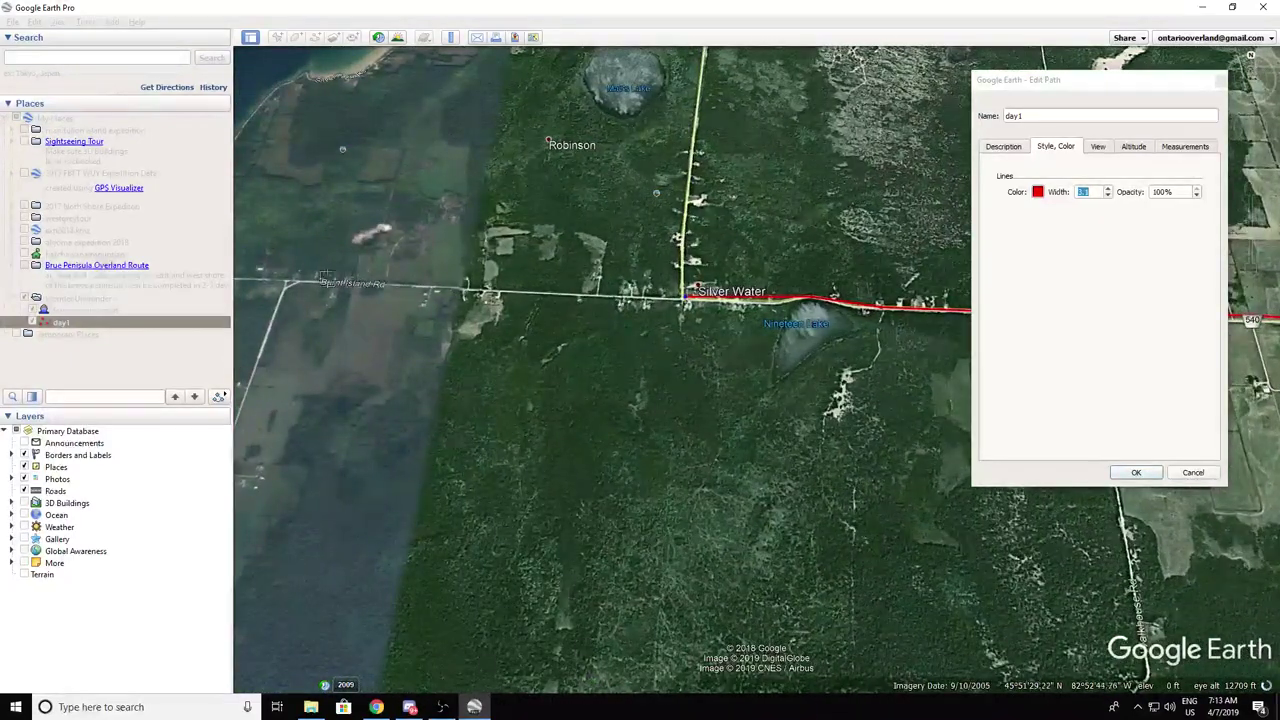
{"action": "left_click", "coordinate": [294, 283]}
Step: Turn the day1 path south off the east-west road and trace it to just before the next westbound junction
{"action": "key", "text": "Left"}
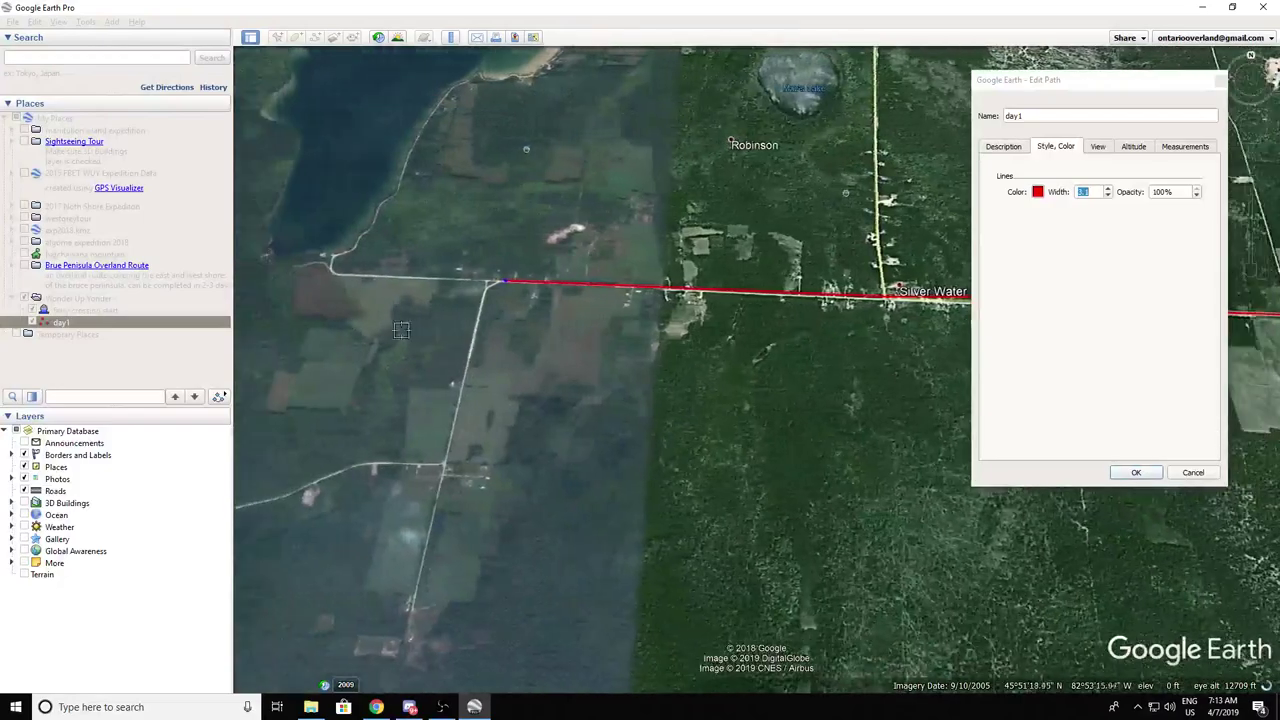
{"action": "scroll", "coordinate": [484, 333], "scroll_direction": "up", "scroll_amount": 3}
{"action": "left_click", "coordinate": [480, 292]}
{"action": "right_click", "coordinate": [488, 247]}
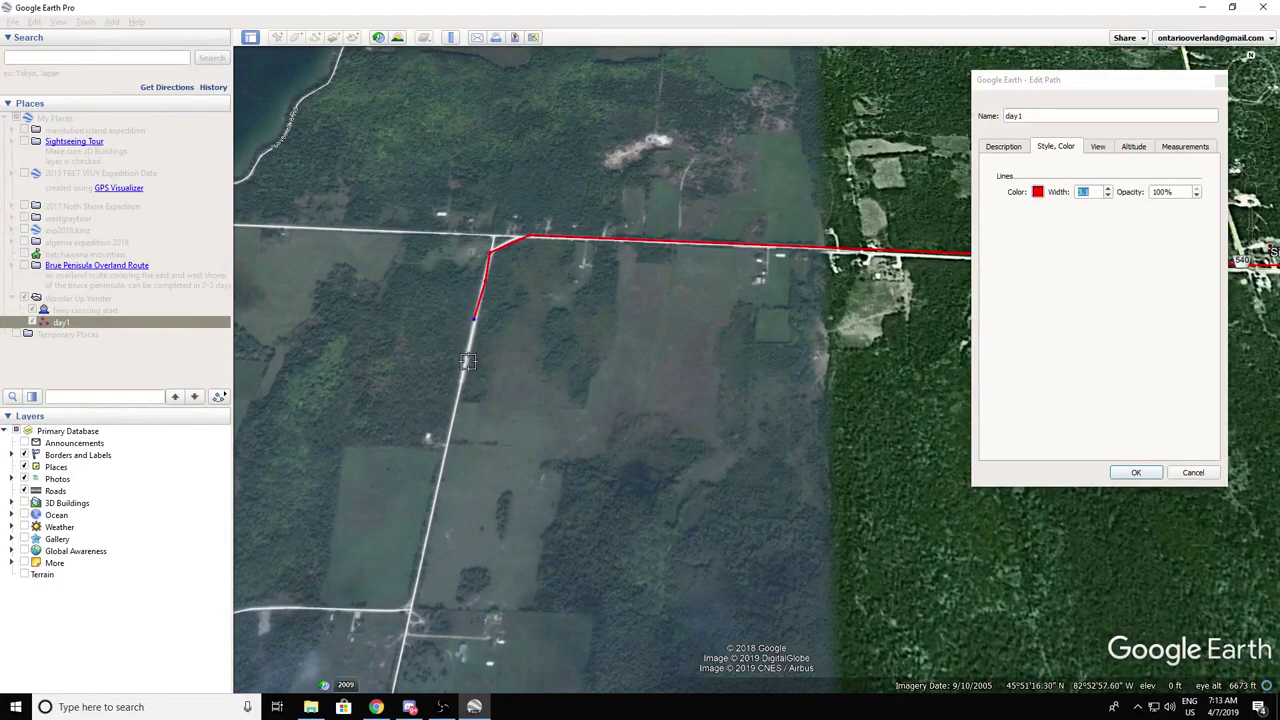
{"action": "left_click", "coordinate": [465, 371]}
{"action": "left_click", "coordinate": [447, 436]}
{"action": "left_click", "coordinate": [430, 523]}
{"action": "scroll", "coordinate": [430, 520], "scroll_direction": "up", "scroll_amount": 1}
{"action": "key", "text": "Down"}
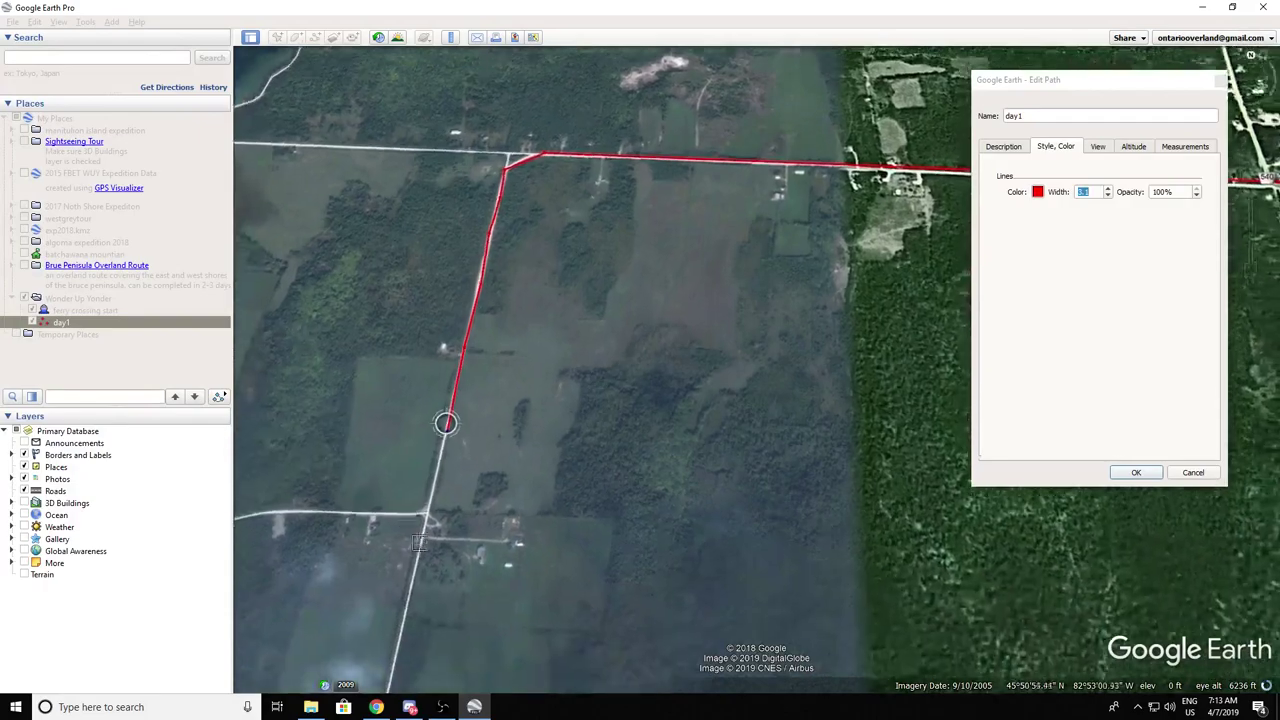
{"action": "left_click", "coordinate": [429, 478]}
{"action": "left_click", "coordinate": [410, 567]}
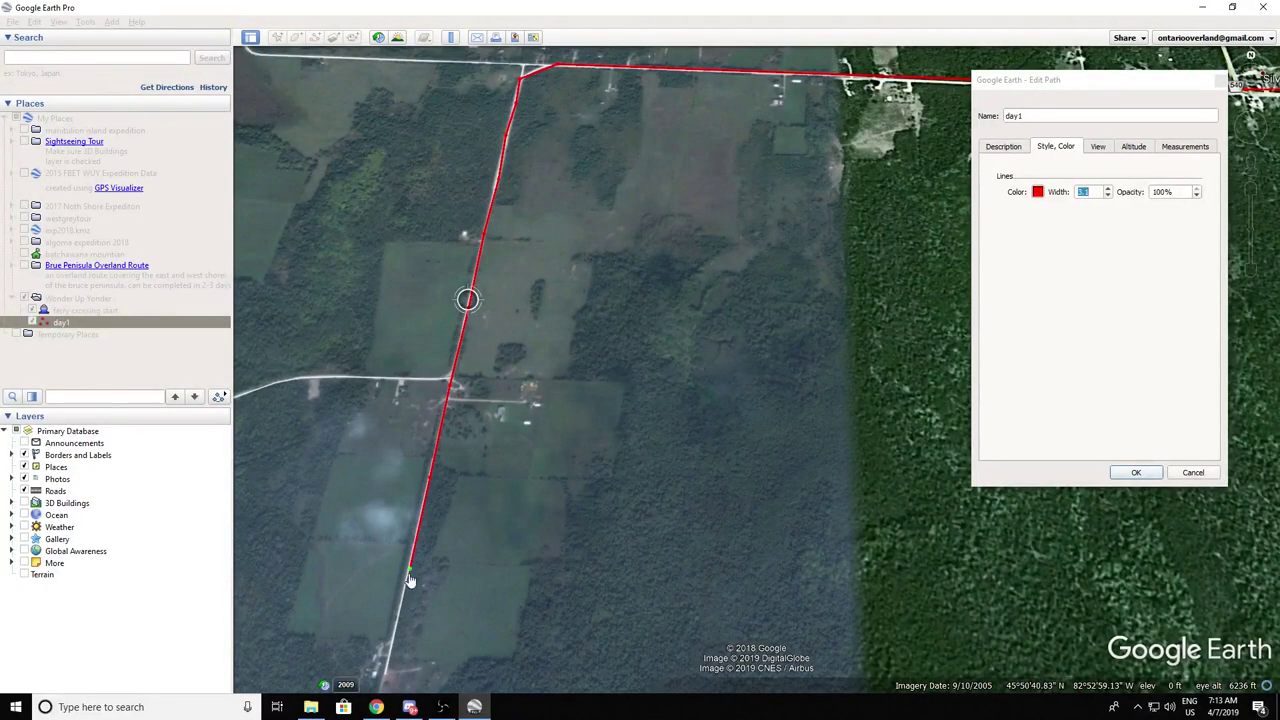
{"action": "key", "text": "Down"}
{"action": "right_click", "coordinate": [435, 368]}
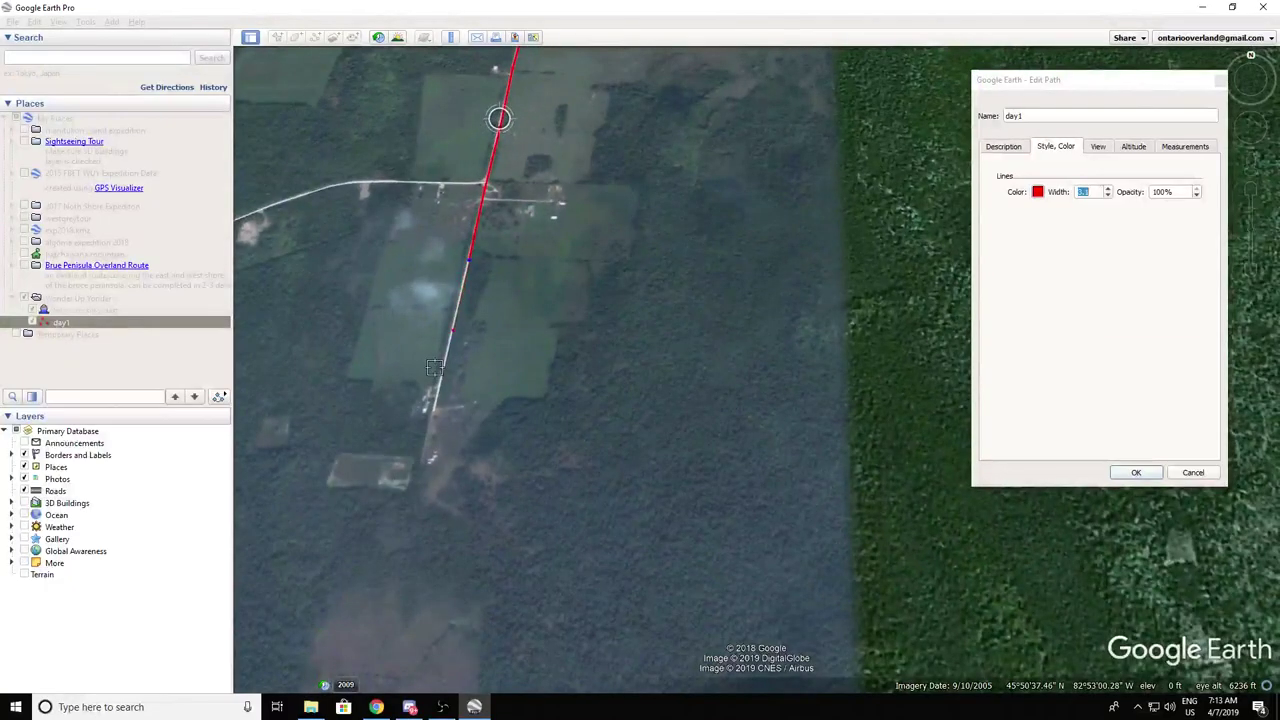
{"action": "right_click", "coordinate": [435, 368]}
Step: Turn the day1 path west at the junction south of the corner and trace the road past the roadside clearing
{"action": "key", "text": "Left"}
{"action": "scroll", "coordinate": [534, 347], "scroll_direction": "down", "scroll_amount": 4}
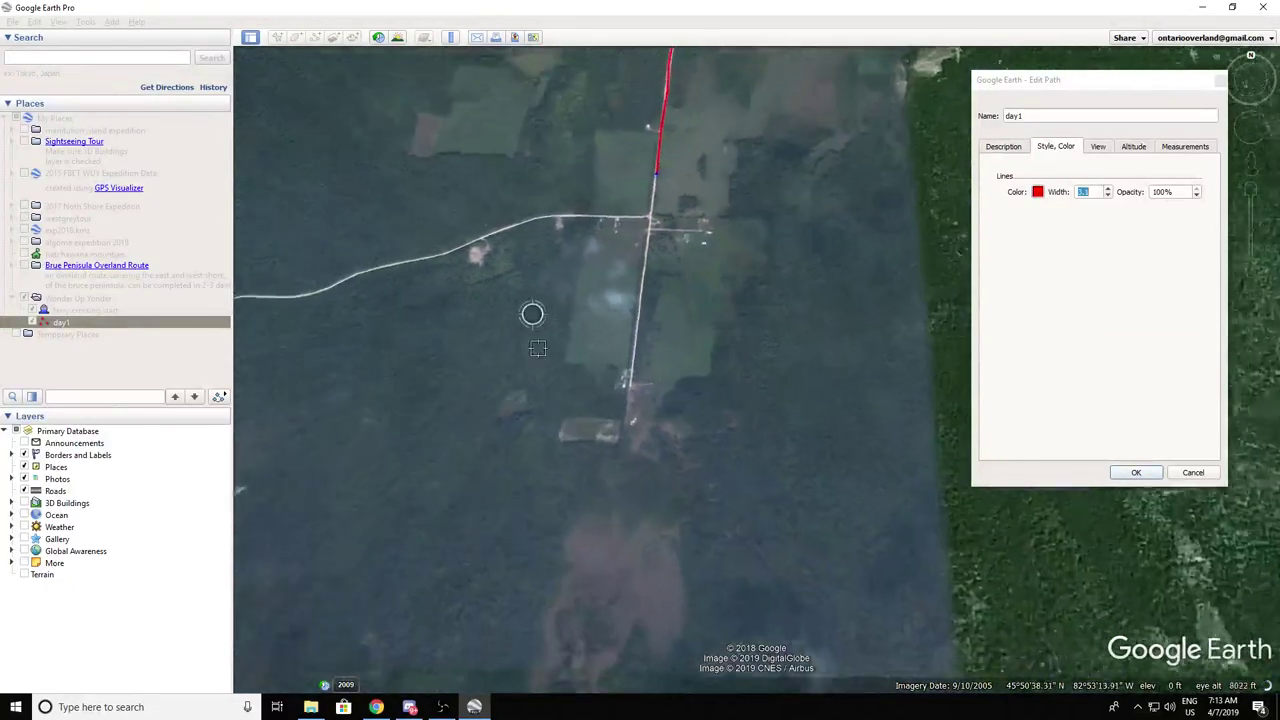
{"action": "scroll", "coordinate": [536, 348], "scroll_direction": "down", "scroll_amount": 1}
{"action": "key", "text": "Up"}
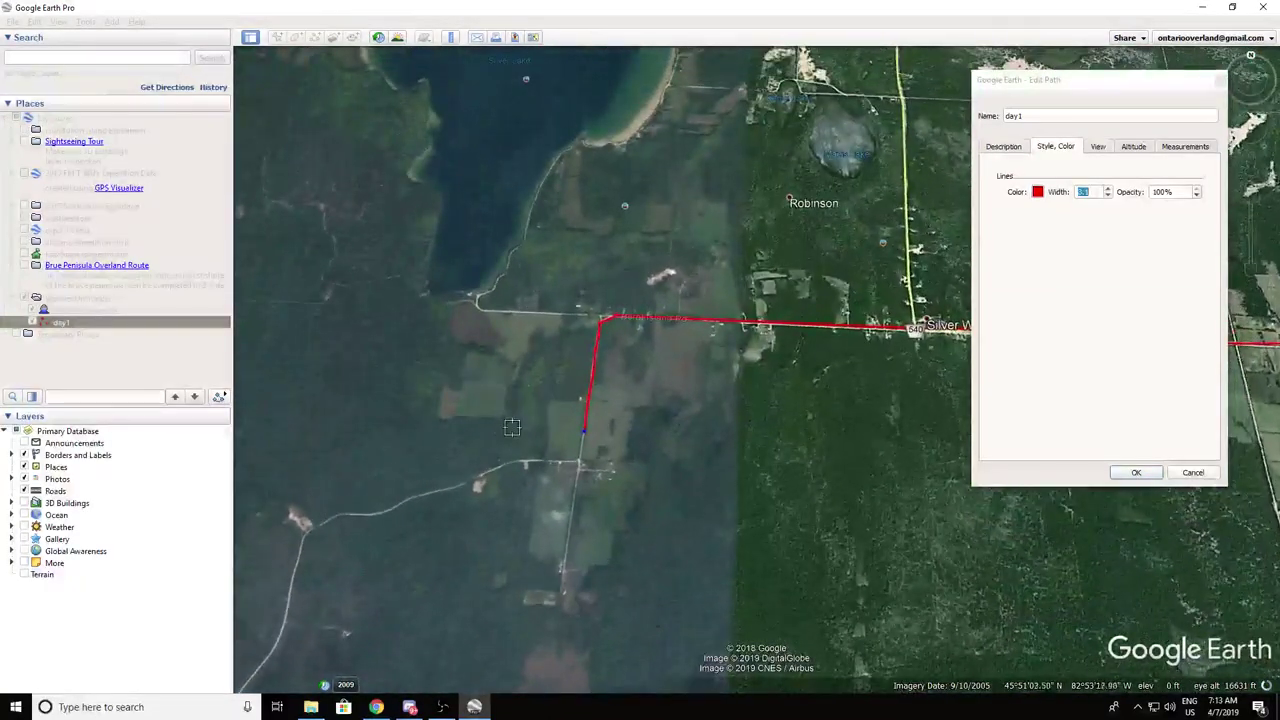
{"action": "key", "text": "Right"}
{"action": "key", "text": "Left"}
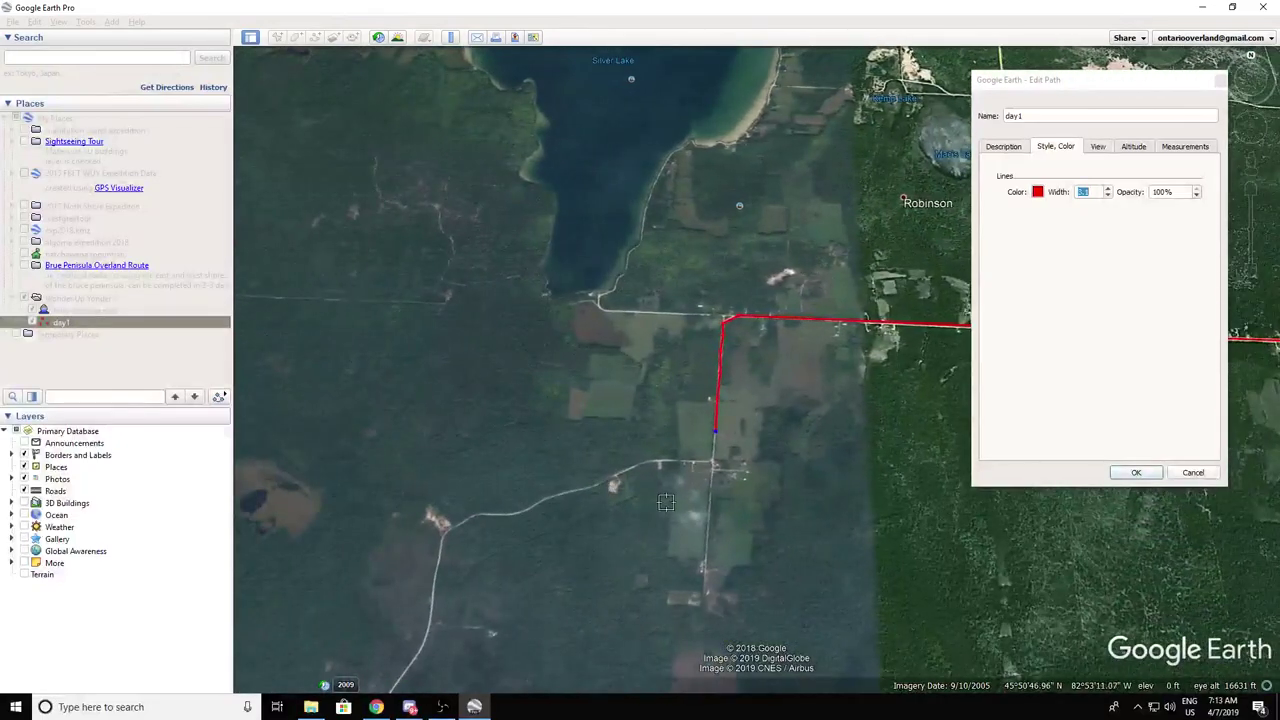
{"action": "key", "text": "Down"}
{"action": "scroll", "coordinate": [699, 440], "scroll_direction": "up", "scroll_amount": 3}
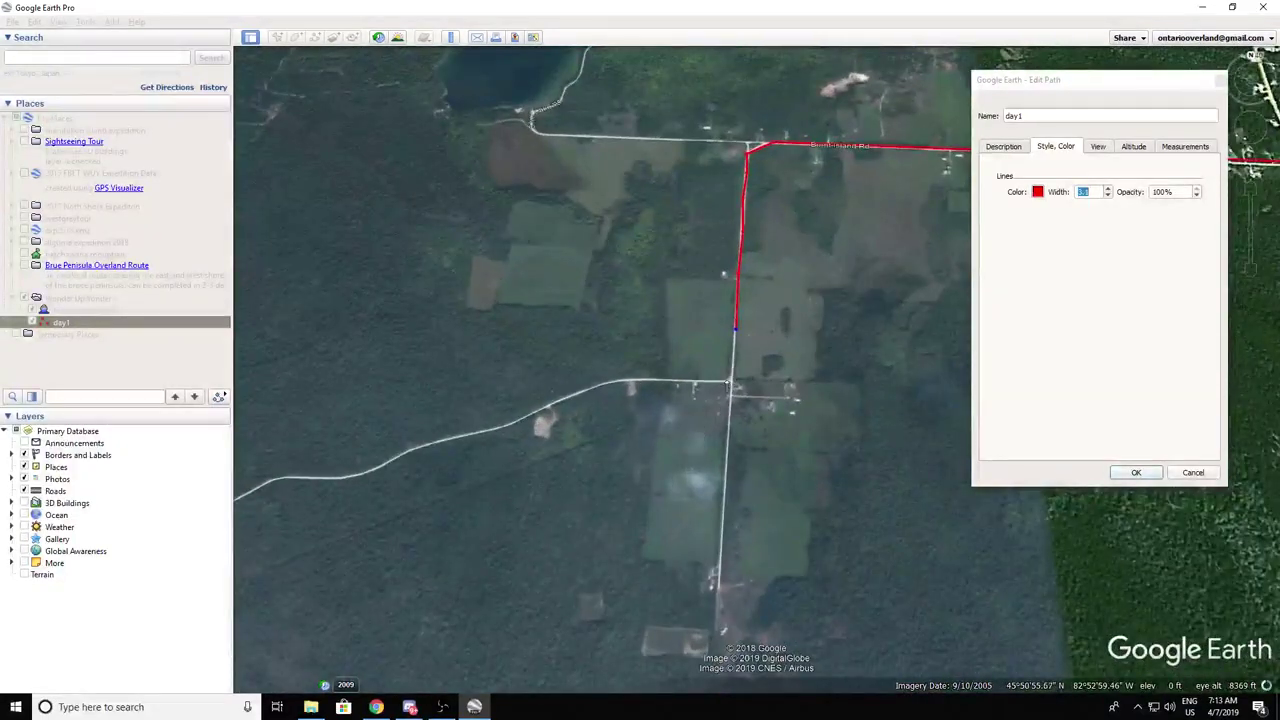
{"action": "left_click", "coordinate": [653, 379]}
{"action": "left_click", "coordinate": [598, 385]}
{"action": "left_click", "coordinate": [517, 421]}
Step: Continue the day1 path west-southwest through the gentle forest curves to the short level stretch
{"action": "left_click", "coordinate": [484, 431]}
{"action": "left_click", "coordinate": [455, 439]}
{"action": "left_click", "coordinate": [425, 446]}
{"action": "left_click", "coordinate": [405, 451]}
{"action": "left_click", "coordinate": [373, 469]}
{"action": "left_click", "coordinate": [340, 477]}
{"action": "left_click", "coordinate": [301, 478]}
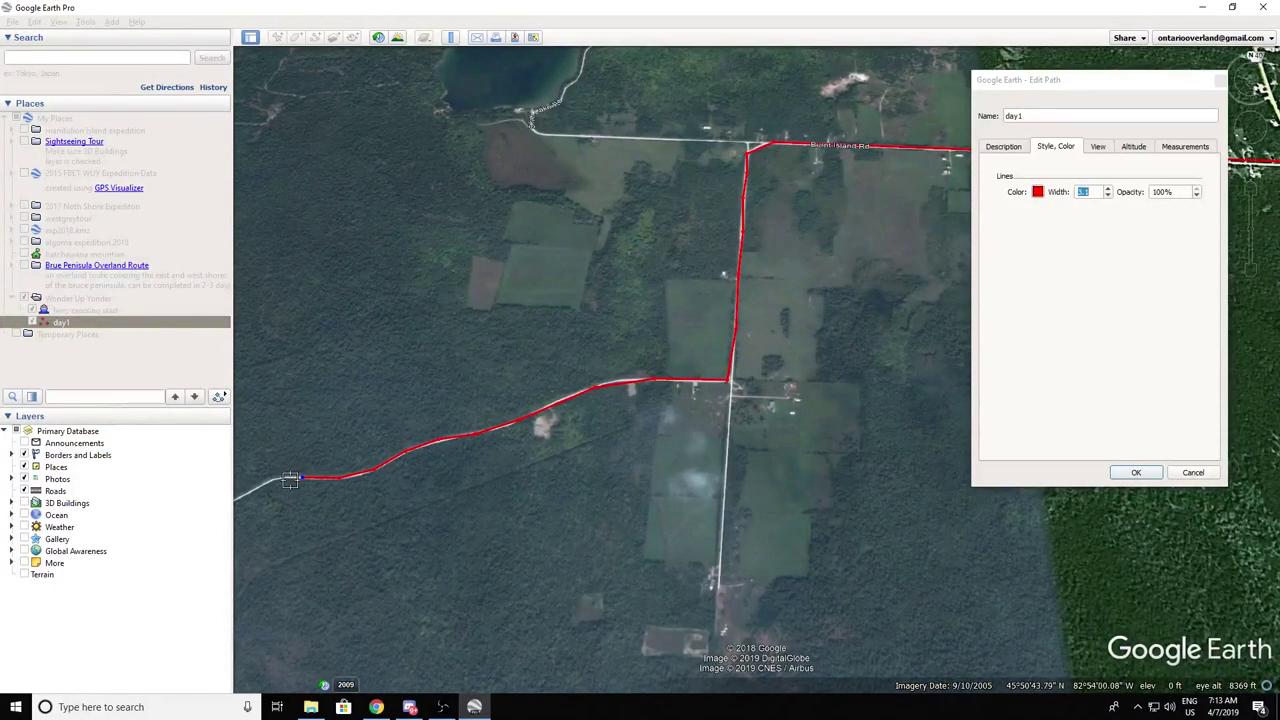
Step: Extend the day1 path around the sharp bend by the sandy clearing and south along Burnt Island Rd
{"action": "key", "text": "Left"}
{"action": "left_click", "coordinate": [450, 515]}
{"action": "key", "text": "Down"}
{"action": "key", "text": "Left"}
{"action": "left_click", "coordinate": [563, 396]}
{"action": "left_click", "coordinate": [546, 472]}
{"action": "left_click", "coordinate": [499, 543]}
Step: Trace the day1 path southwest down Burnt Island Rd and around the bend where the road turns west
{"action": "key", "text": "Down"}
{"action": "key", "text": "Left"}
{"action": "left_click", "coordinate": [690, 427]}
{"action": "left_click", "coordinate": [642, 514]}
{"action": "left_click", "coordinate": [573, 540]}
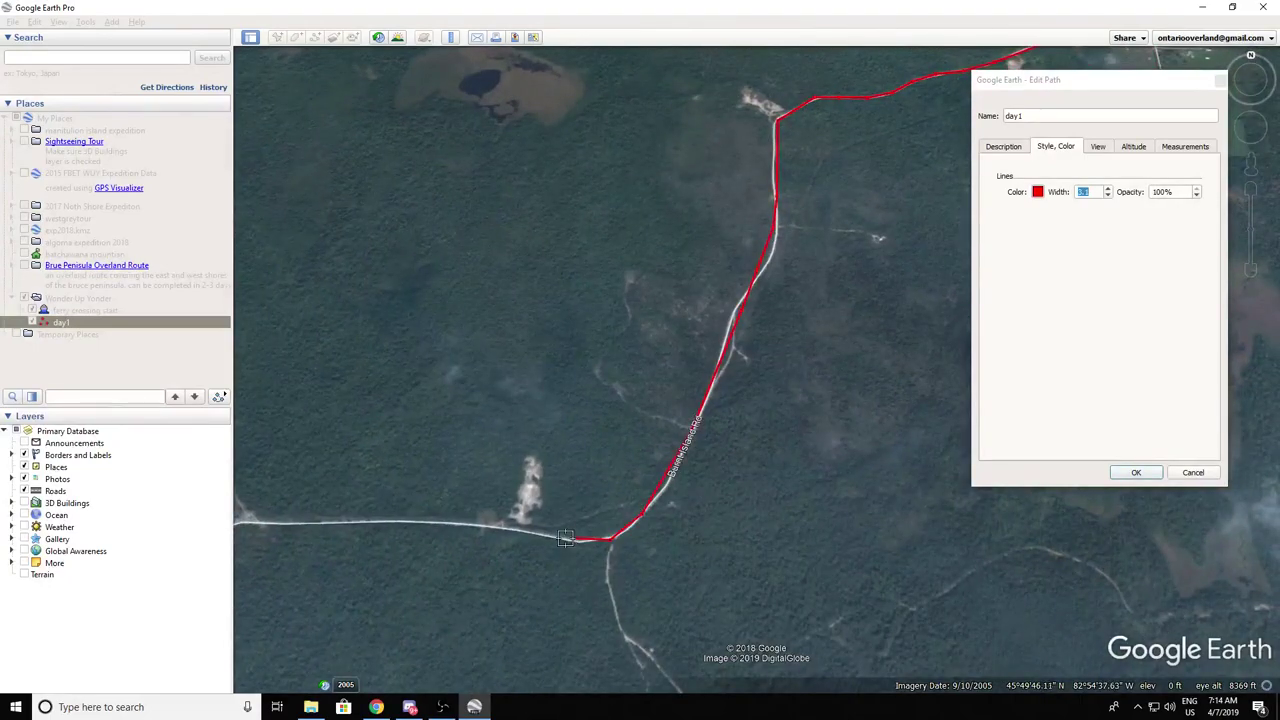
Step: Trace the day1 path west along Burnt Island Rd and southwest to the fork inland from the bay
{"action": "key", "text": "Left"}
{"action": "left_click", "coordinate": [697, 508]}
{"action": "key", "text": "Down"}
{"action": "key", "text": "Left"}
{"action": "left_click", "coordinate": [670, 376]}
Step: Remove the day1 point placed on the fork's northern branch and run the path straight southwest toward the lower junction
{"action": "left_click", "coordinate": [530, 388]}
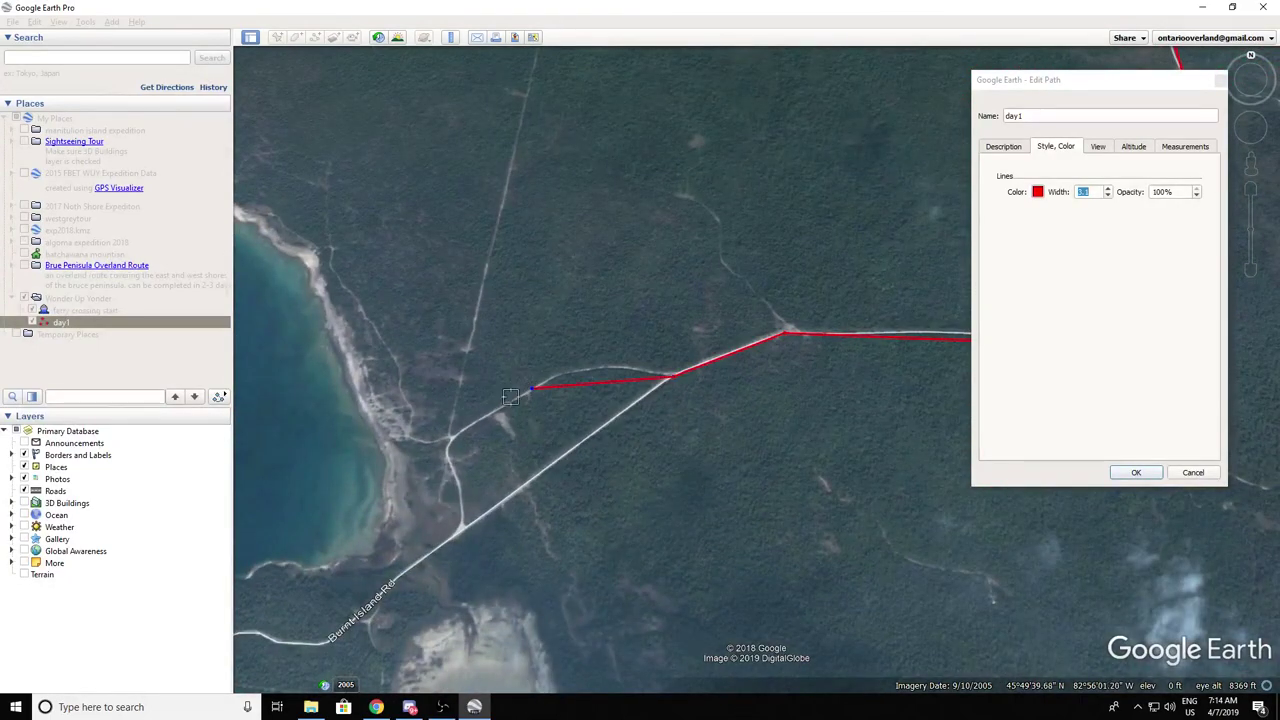
{"action": "right_click", "coordinate": [605, 384]}
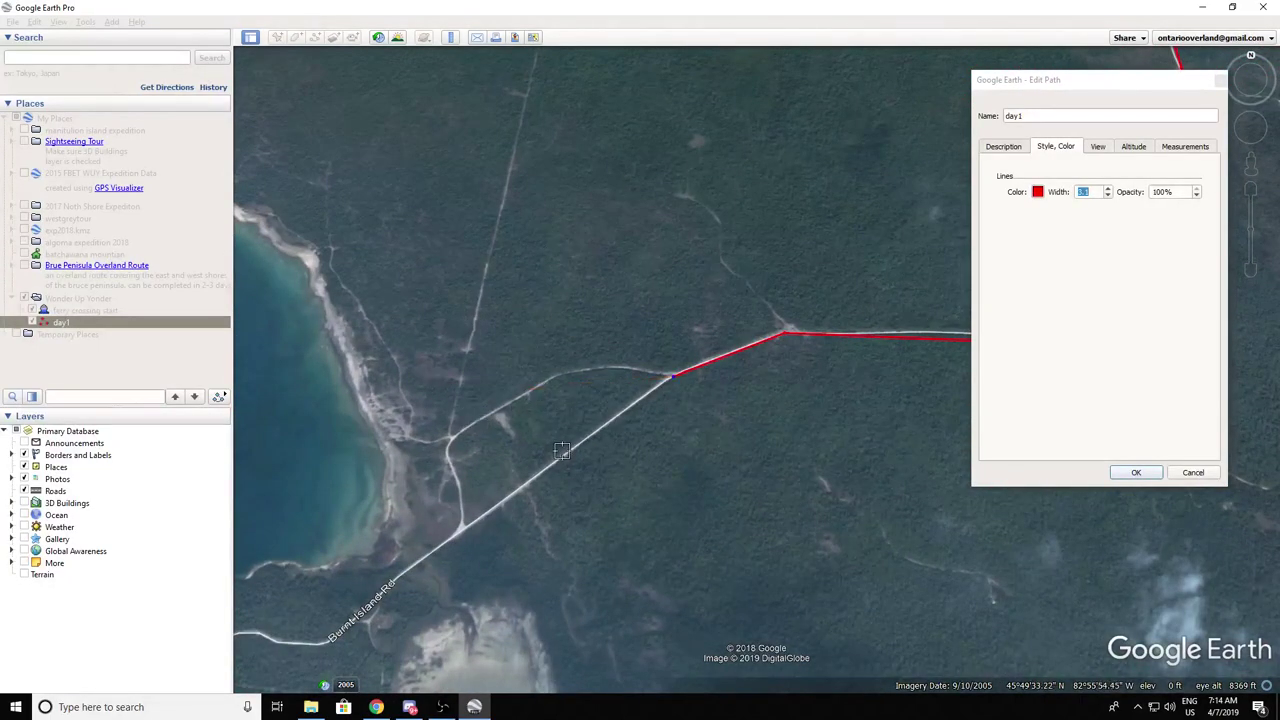
{"action": "left_click", "coordinate": [476, 518]}
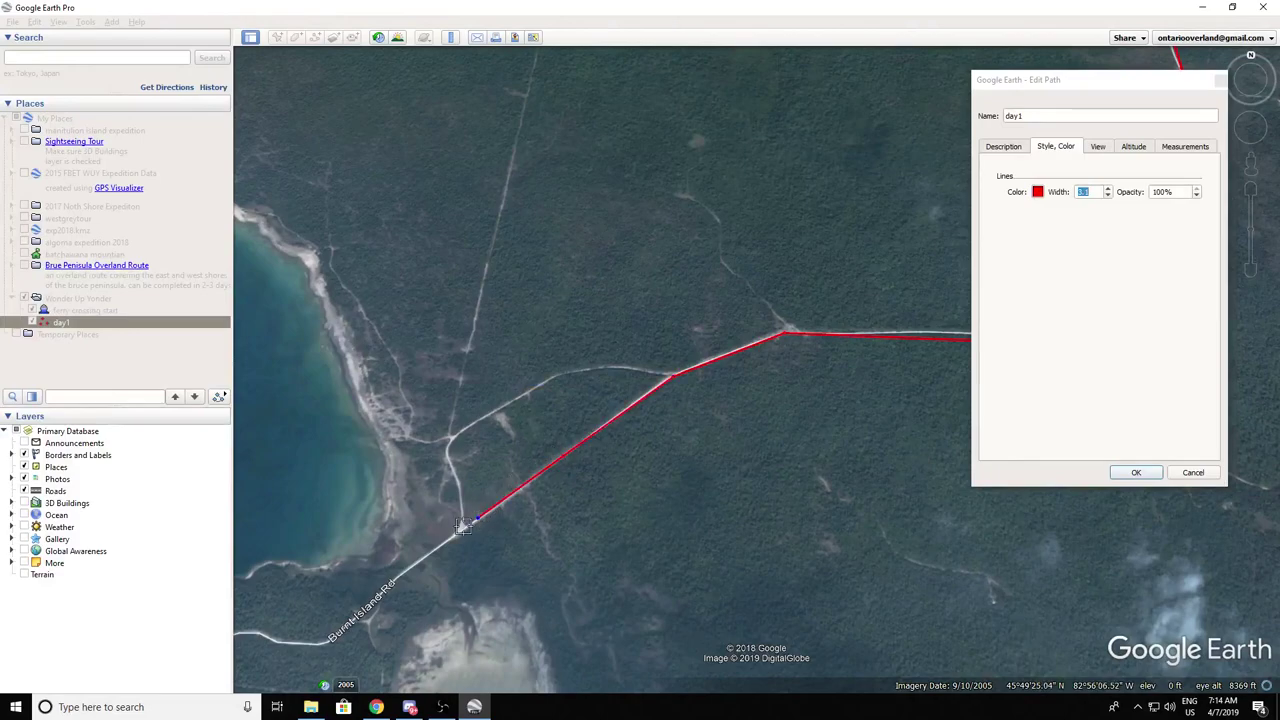
Step: Trace the day1 path north up the short connector road and west along the track to the bay's shore
{"action": "left_click", "coordinate": [446, 447]}
{"action": "left_click", "coordinate": [452, 439]}
{"action": "left_click", "coordinate": [428, 440]}
{"action": "left_click", "coordinate": [412, 437]}
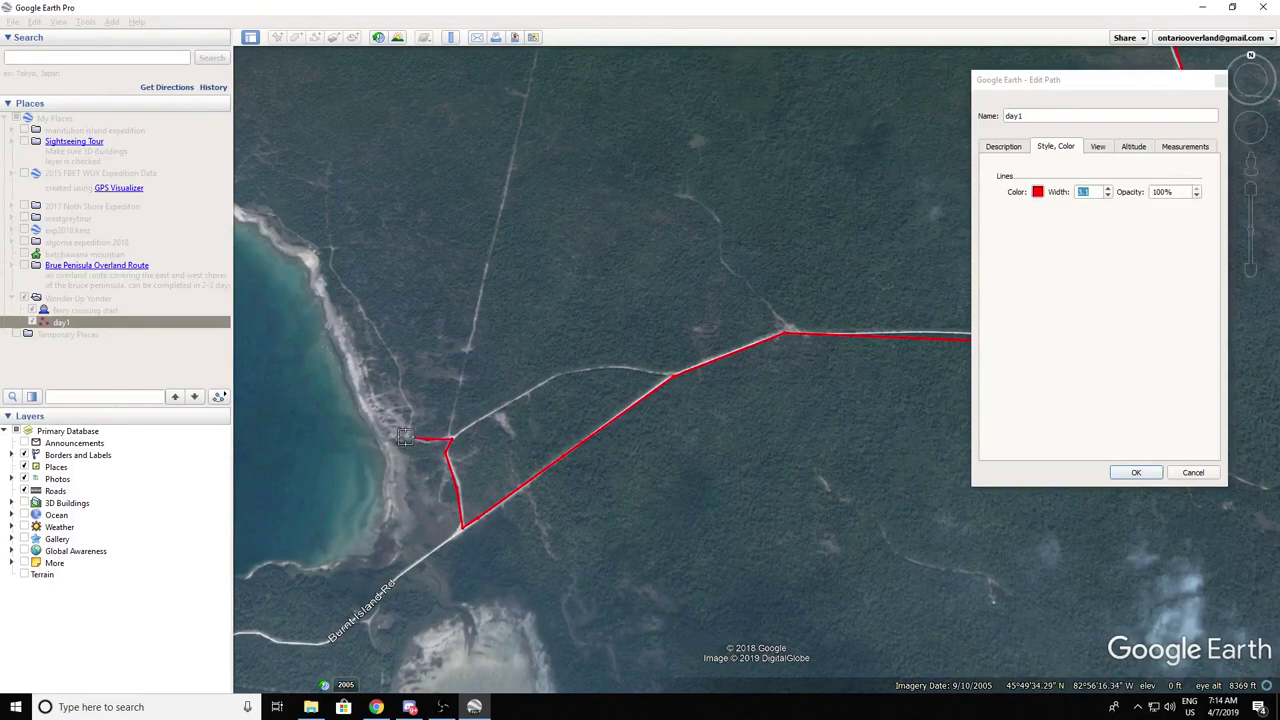
{"action": "left_click", "coordinate": [376, 414]}
Step: Examine the bay's shoreline and tracks around the western end of the day1 path
{"action": "key", "text": "Left"}
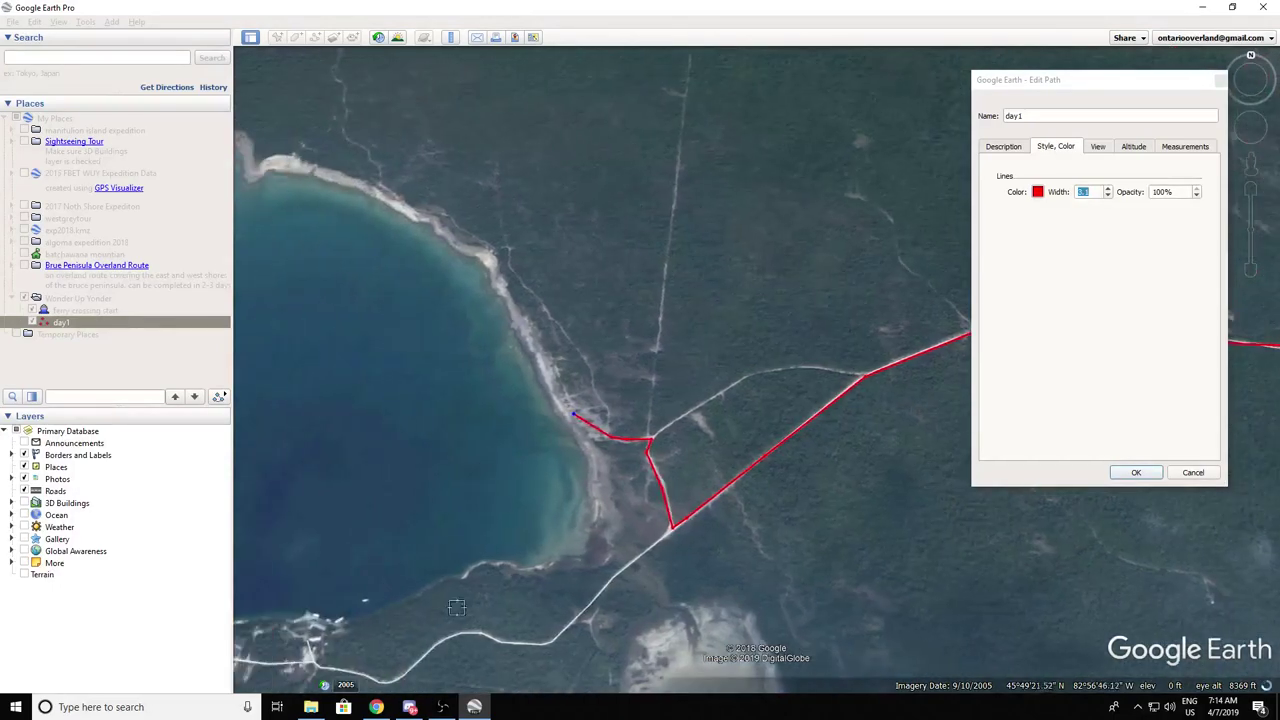
{"action": "key", "text": "Left"}
{"action": "key", "text": "Up"}
{"action": "key", "text": "Down"}
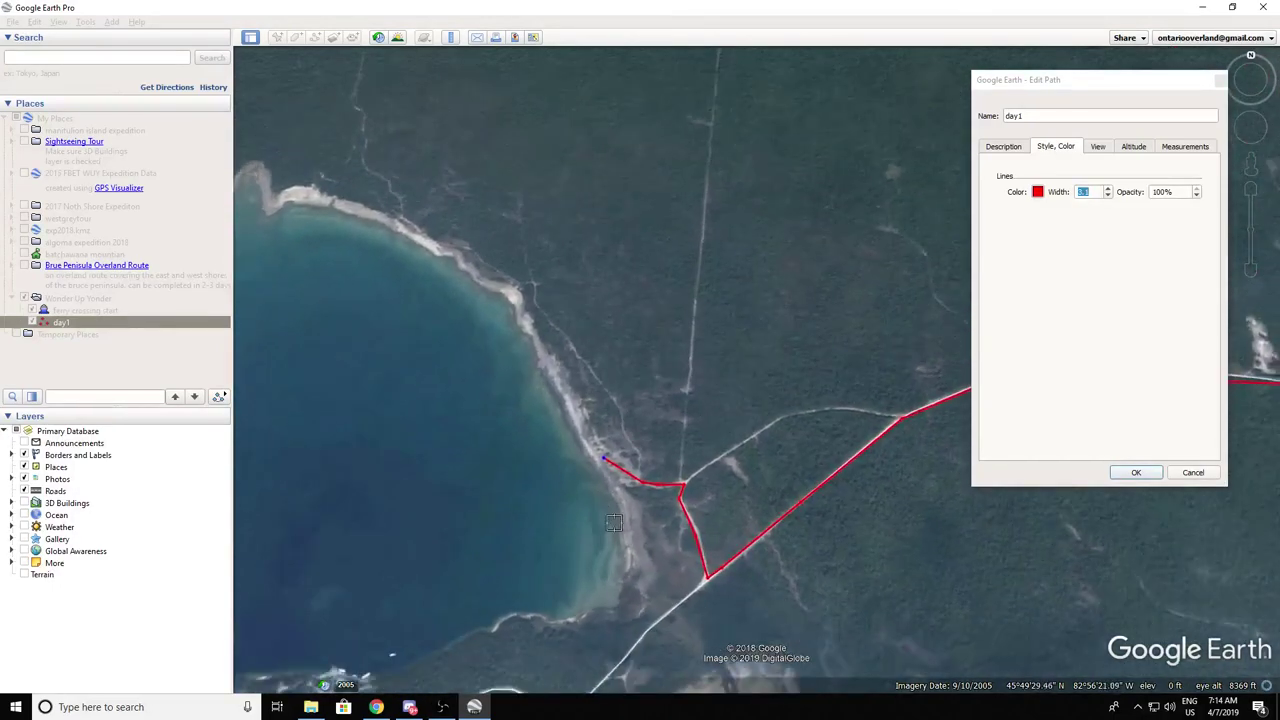
{"action": "scroll", "coordinate": [598, 478], "scroll_direction": "up", "scroll_amount": 1}
{"action": "scroll", "coordinate": [596, 472], "scroll_direction": "up", "scroll_amount": 4}
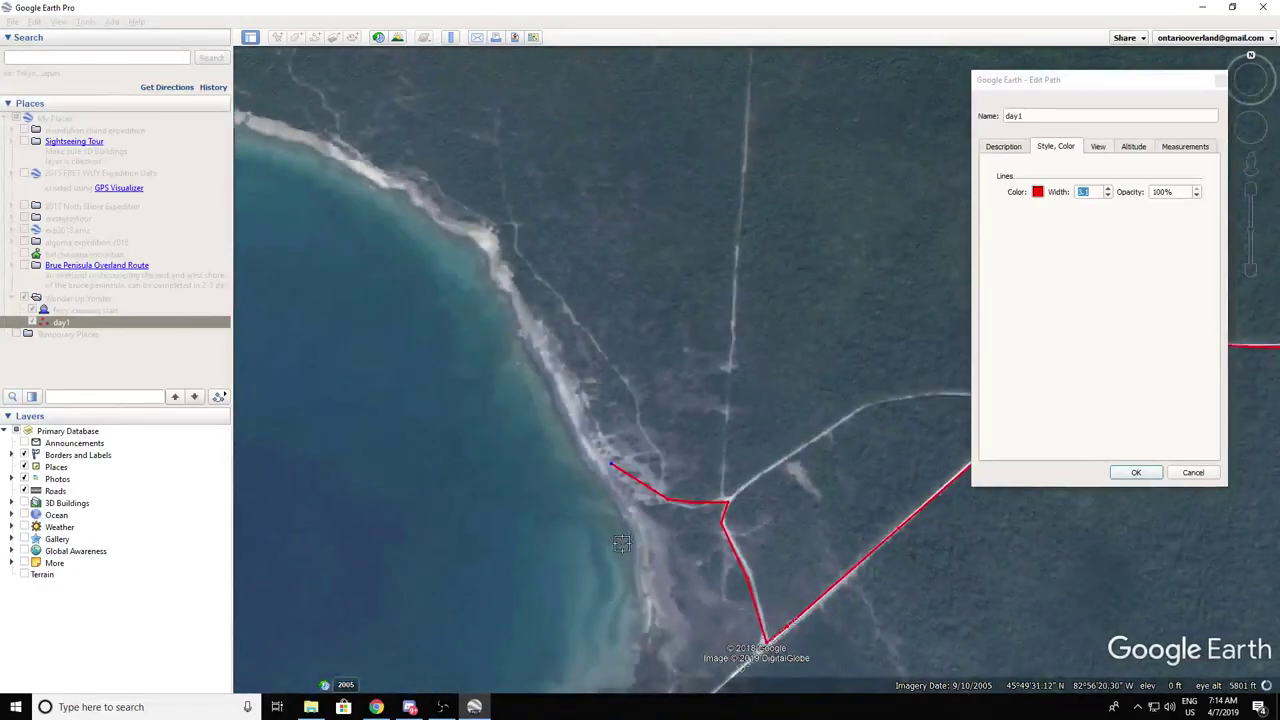
{"action": "key", "text": "Left"}
{"action": "scroll", "coordinate": [591, 614], "scroll_direction": "up", "scroll_amount": 2}
{"action": "key", "text": "Down"}
{"action": "scroll", "coordinate": [606, 620], "scroll_direction": "up", "scroll_amount": 3}
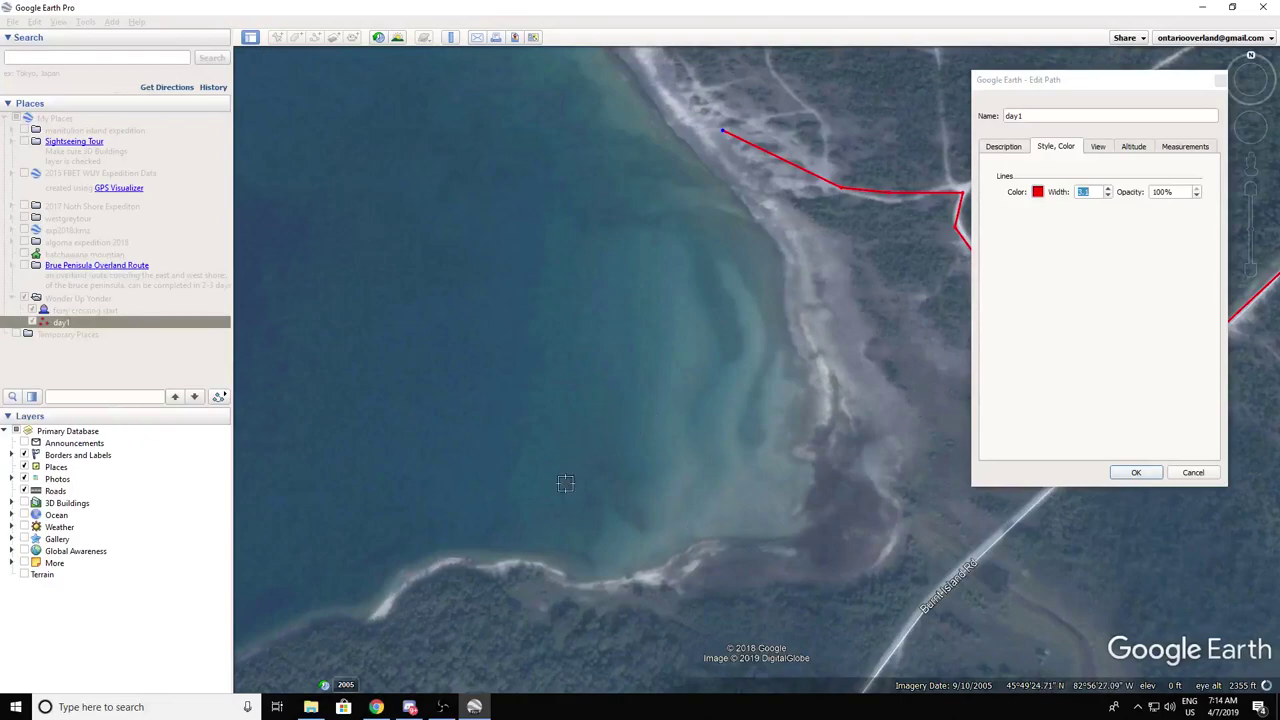
{"action": "scroll", "coordinate": [622, 500], "scroll_direction": "down", "scroll_amount": 5}
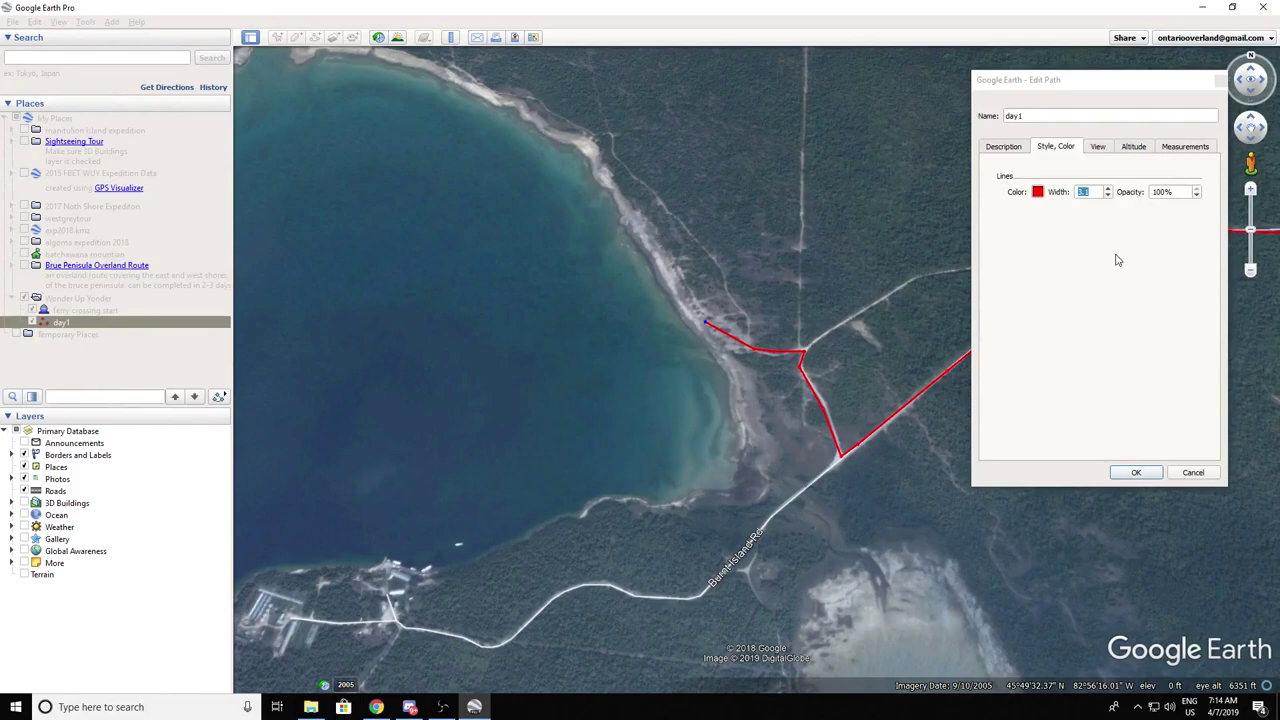
Step: Show the day1 path's length in kilometers and save the path
{"action": "left_click", "coordinate": [1185, 150]}
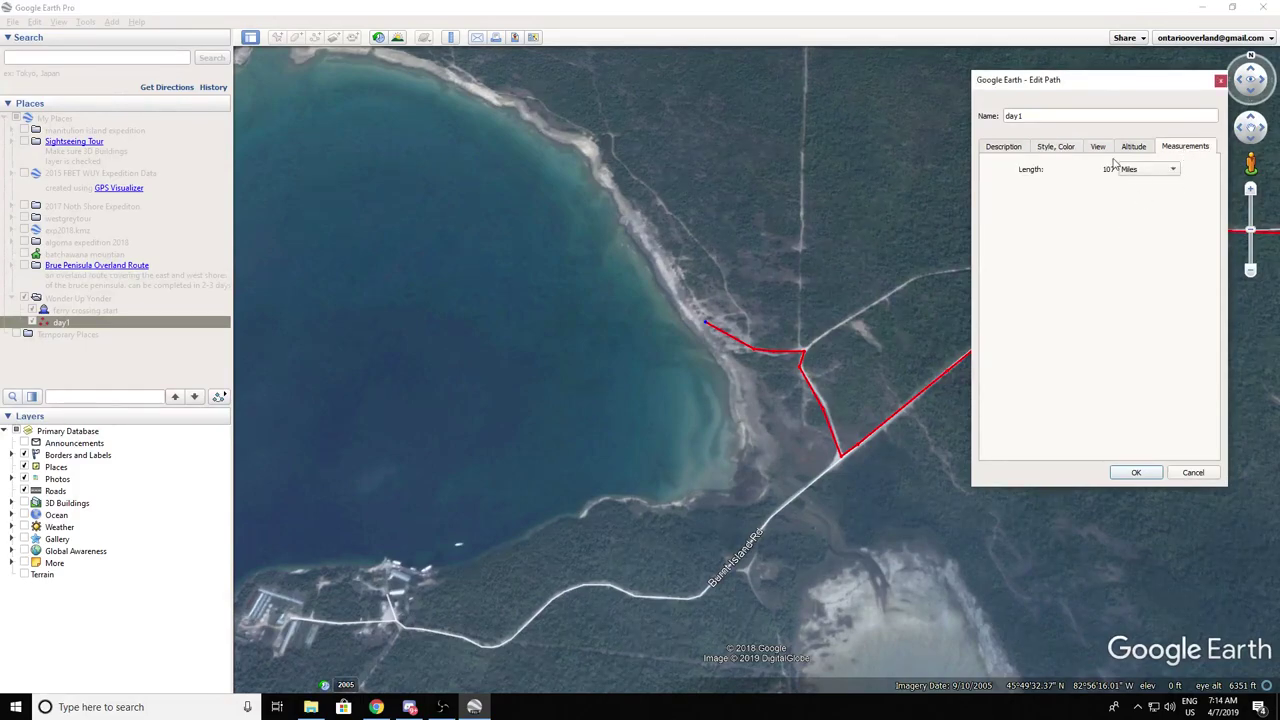
{"action": "left_click", "coordinate": [1169, 170]}
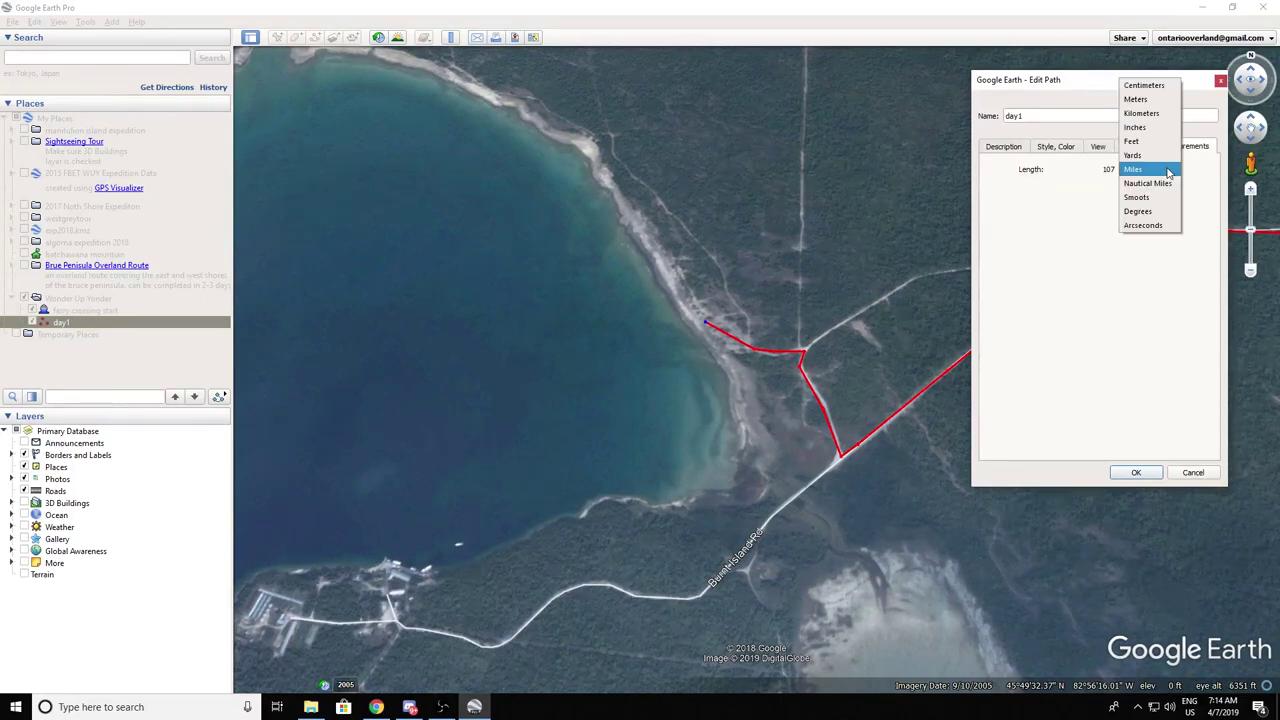
{"action": "left_click", "coordinate": [1164, 116]}
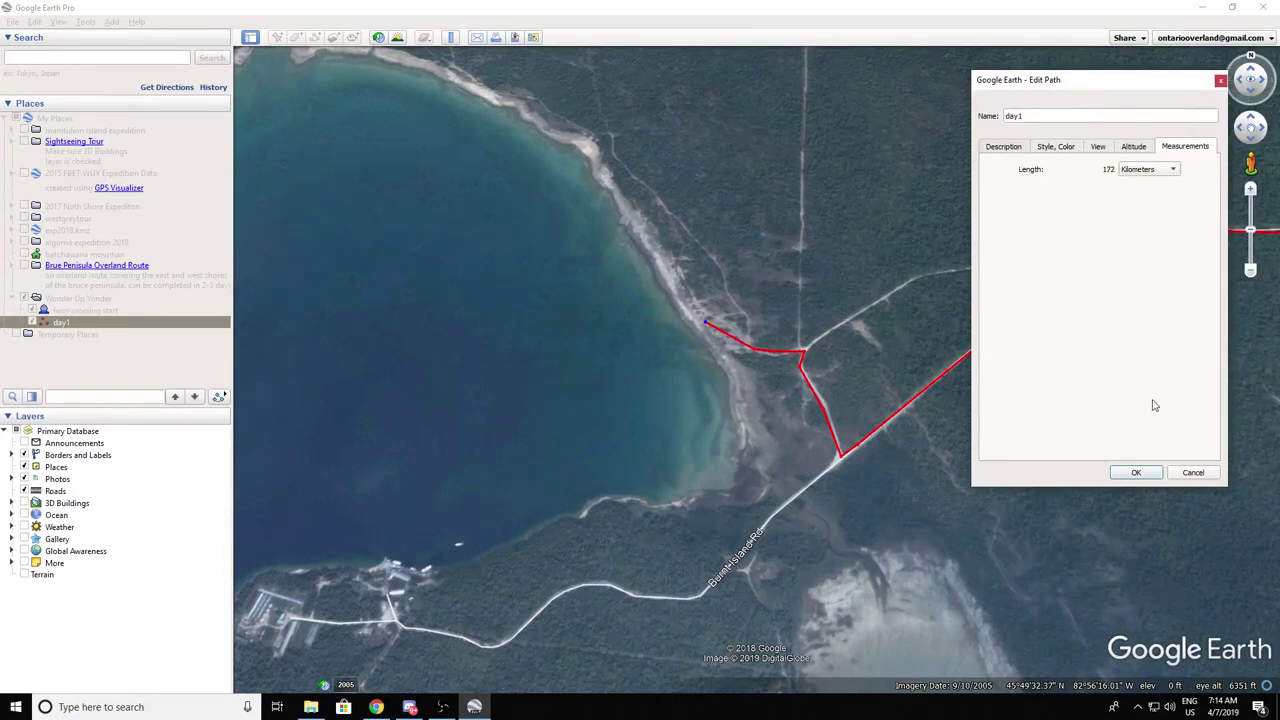
{"action": "left_click", "coordinate": [1147, 478]}
Step: Review the whole day1 route between the Tobermory ferry crossing and its end near Burnt Island
{"action": "scroll", "coordinate": [877, 378], "scroll_direction": "down", "scroll_amount": 2}
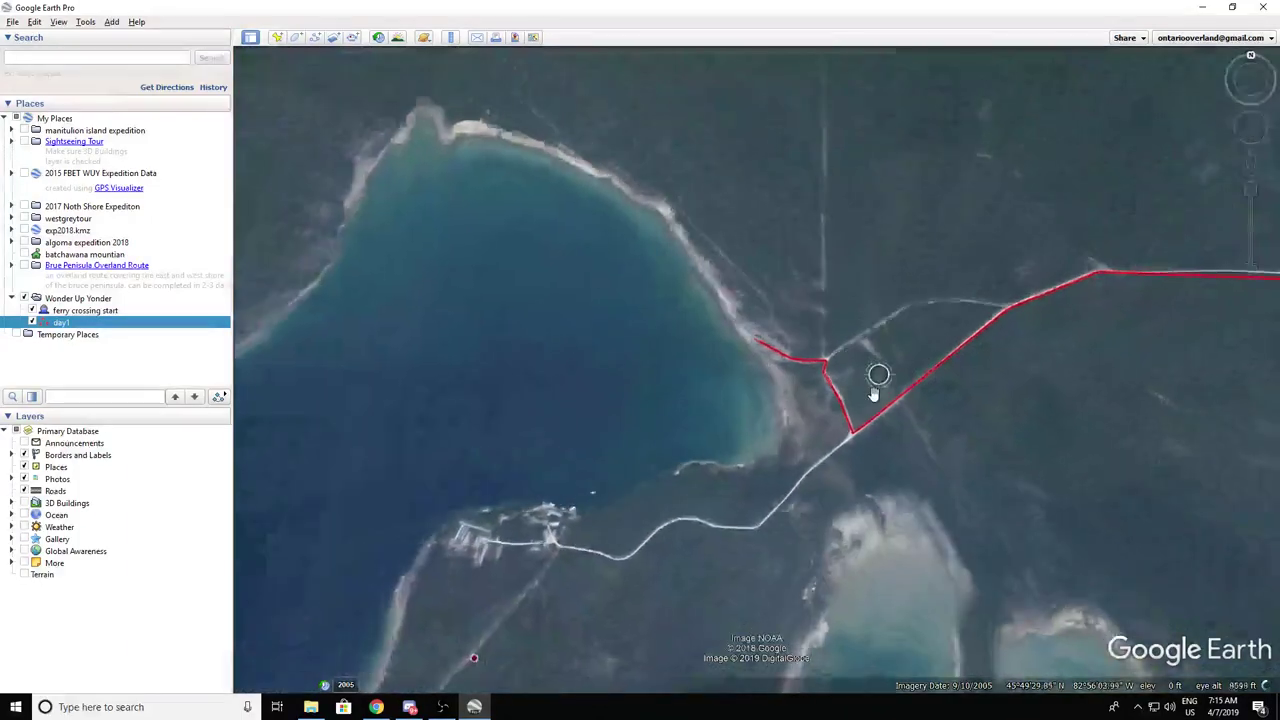
{"action": "scroll", "coordinate": [877, 378], "scroll_direction": "down", "scroll_amount": 5}
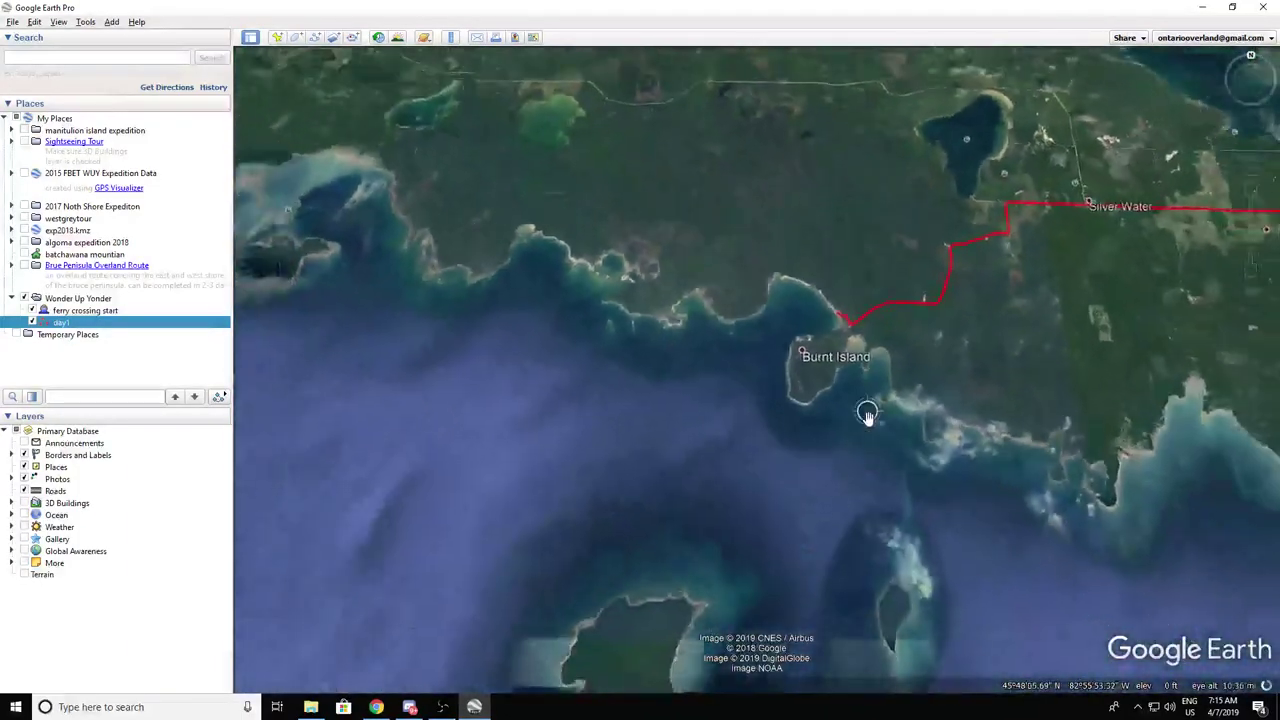
{"action": "scroll", "coordinate": [867, 415], "scroll_direction": "down", "scroll_amount": 6}
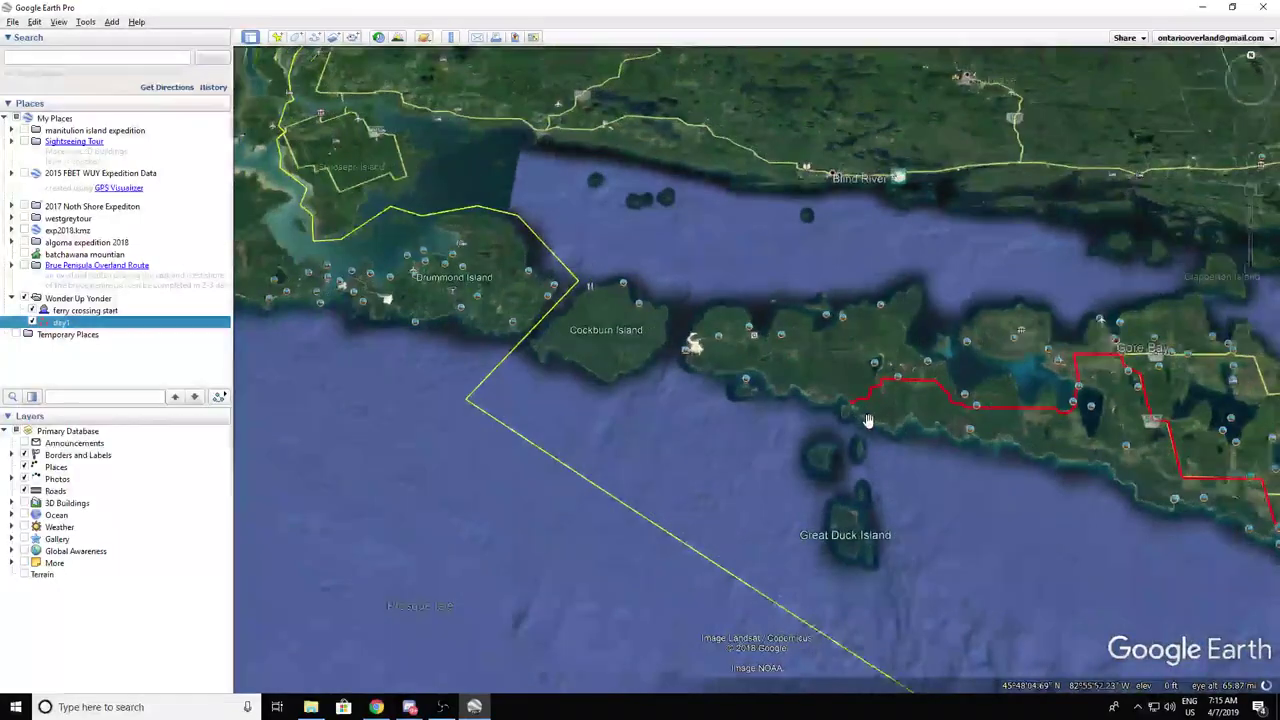
{"action": "left_click_drag", "start_coordinate": [868, 421], "coordinate": [493, 399]}
{"action": "left_click_drag", "start_coordinate": [993, 670], "coordinate": [989, 424]}
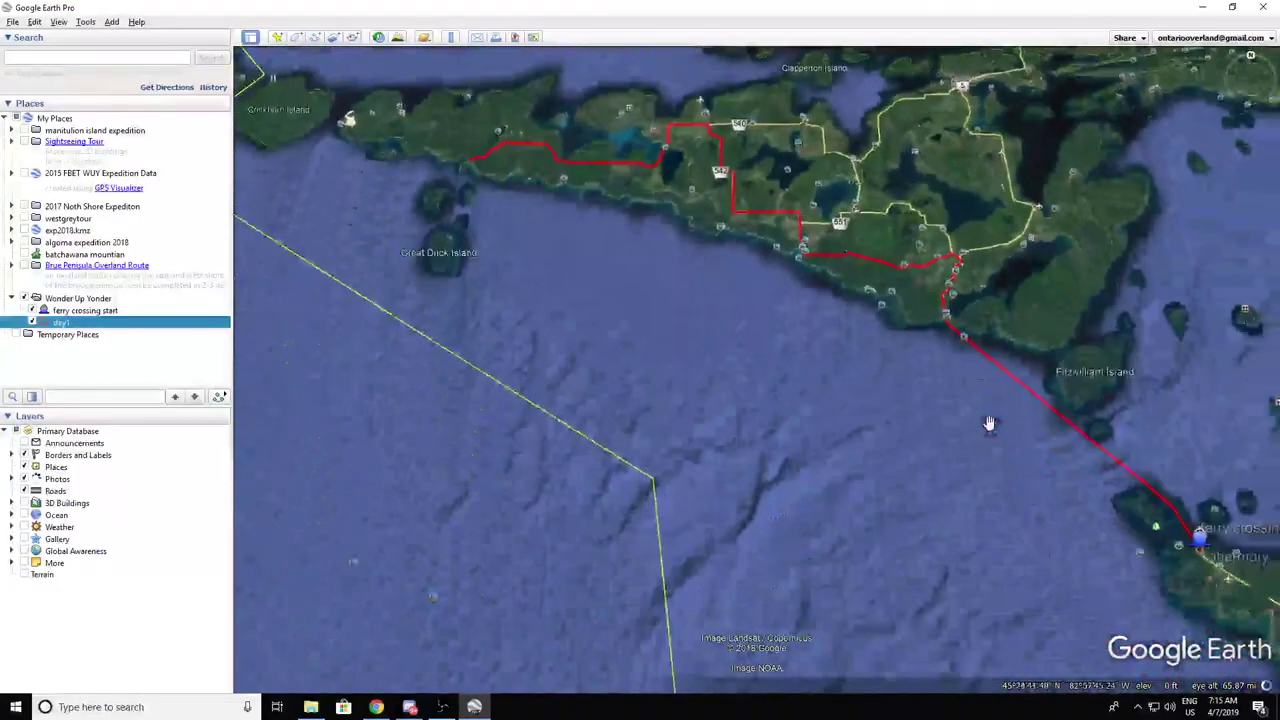
{"action": "key", "text": "Left"}
{"action": "key", "text": "Up"}
{"action": "key", "text": "Right"}
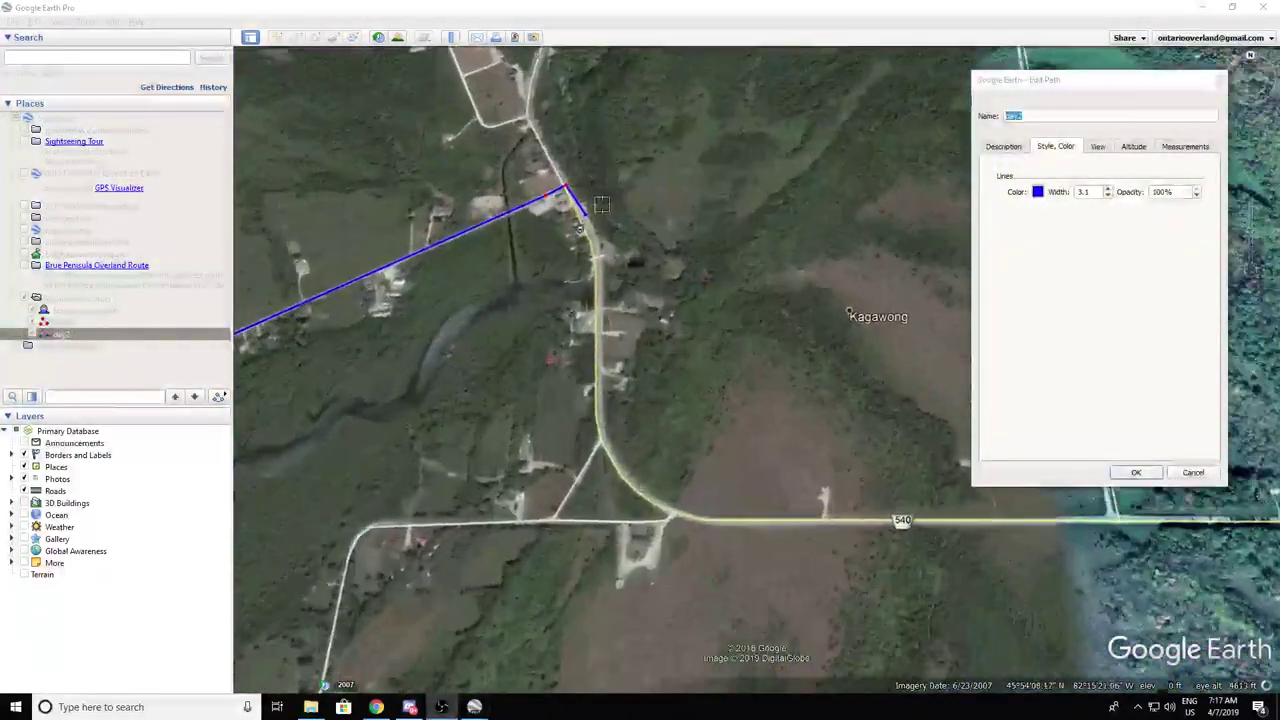
Step: Extend the day2 path south along Main St in Kagawong to just above the river bend and save it
{"action": "scroll", "coordinate": [597, 205], "scroll_direction": "up", "scroll_amount": 4}
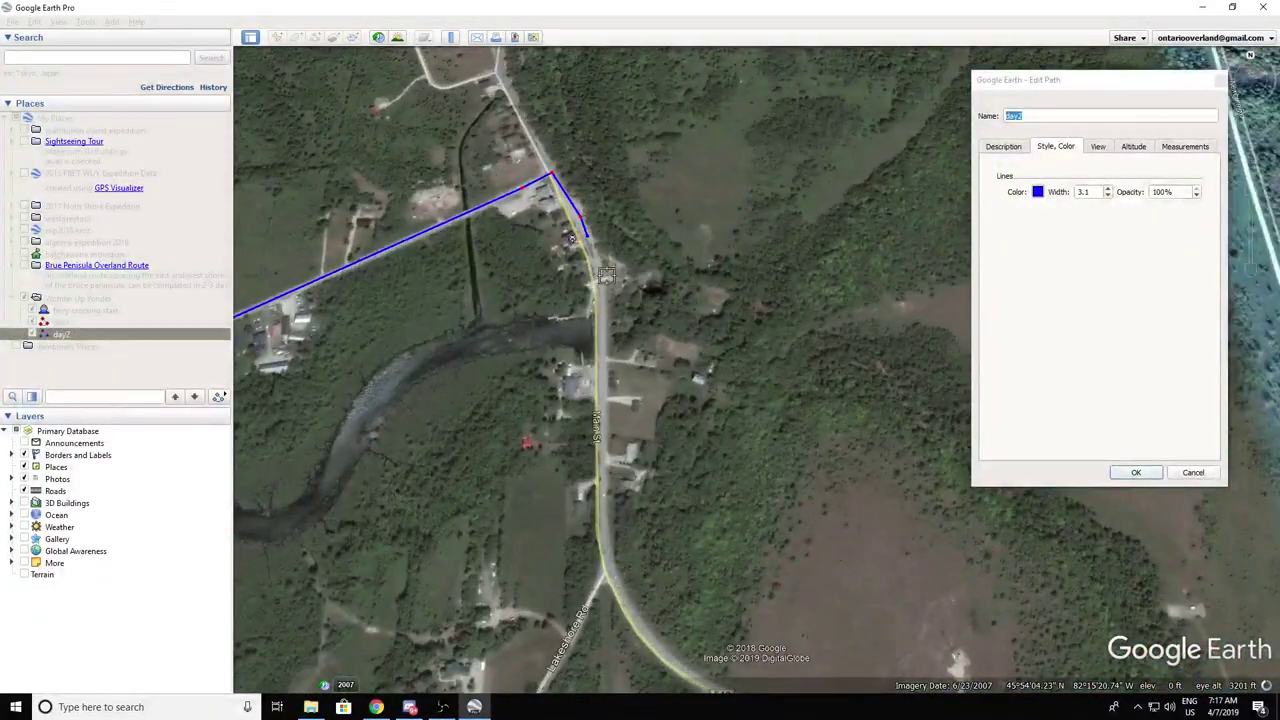
{"action": "left_click", "coordinate": [604, 326]}
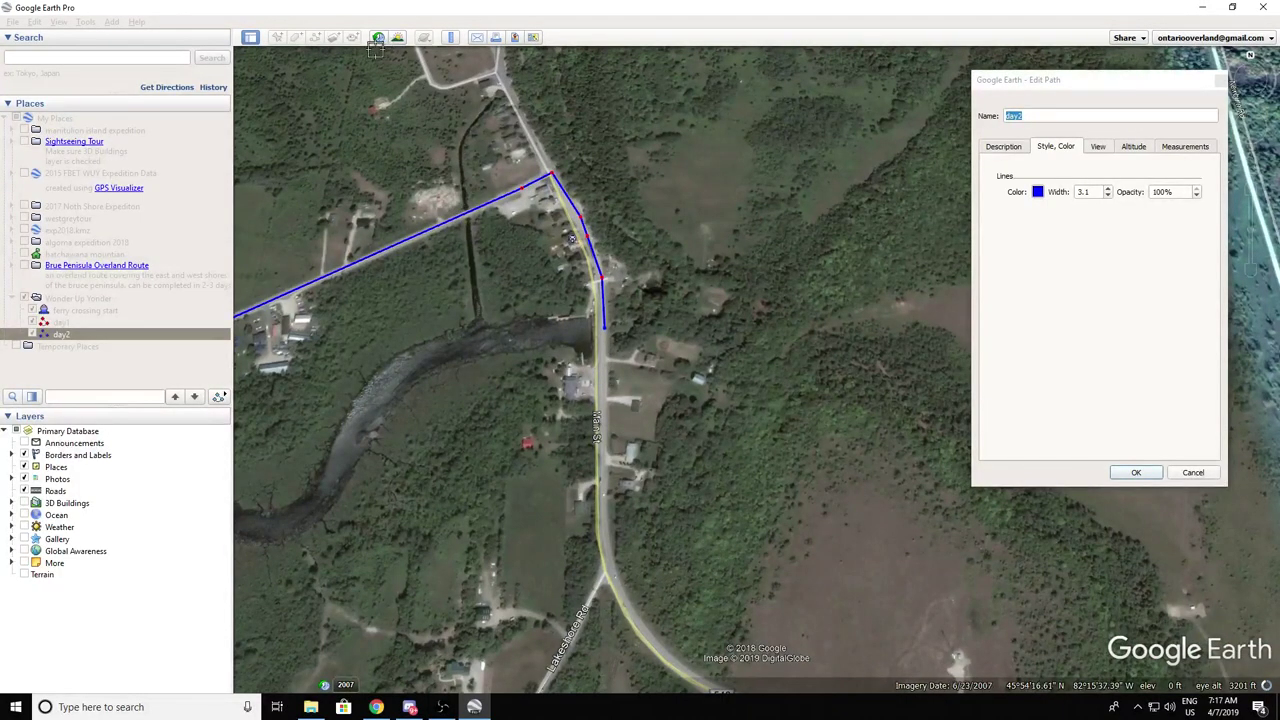
{"action": "left_click", "coordinate": [1136, 472]}
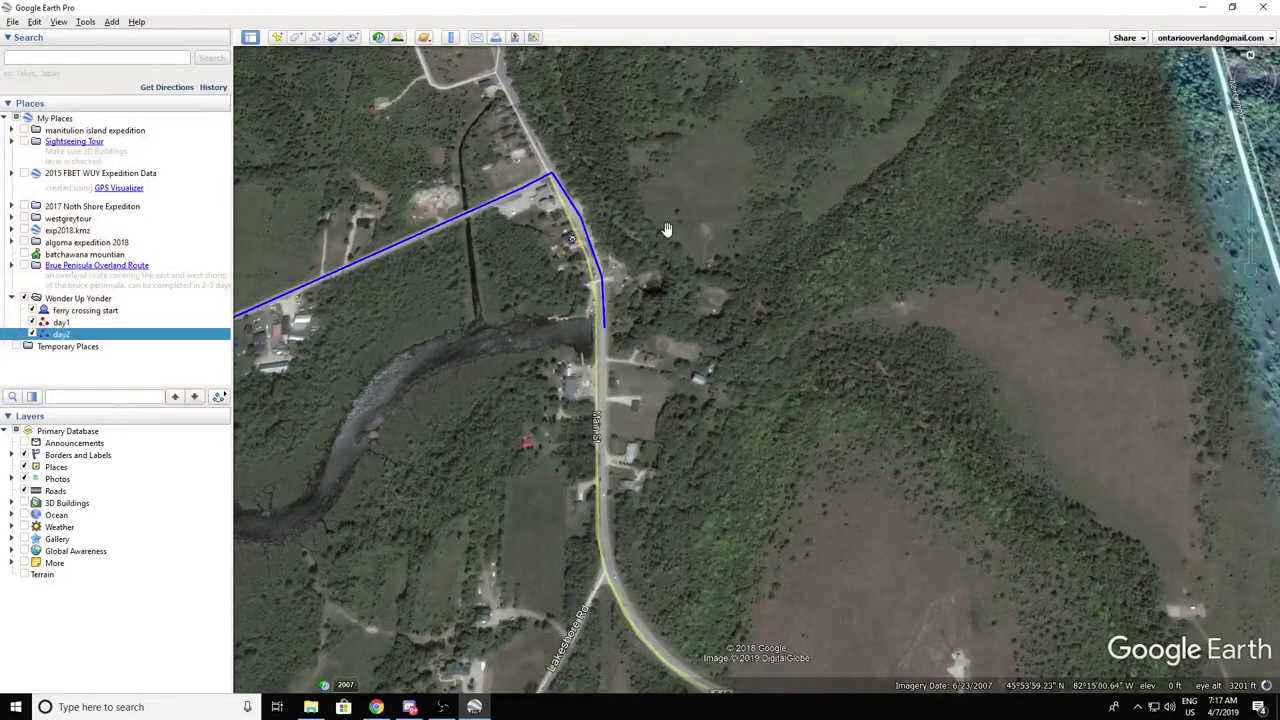
Step: Add a placemark on Main St near the end of day2, give it the water waves icon and replace its default name
{"action": "left_click", "coordinate": [277, 37]}
{"action": "left_click_drag", "start_coordinate": [757, 362], "coordinate": [612, 296]}
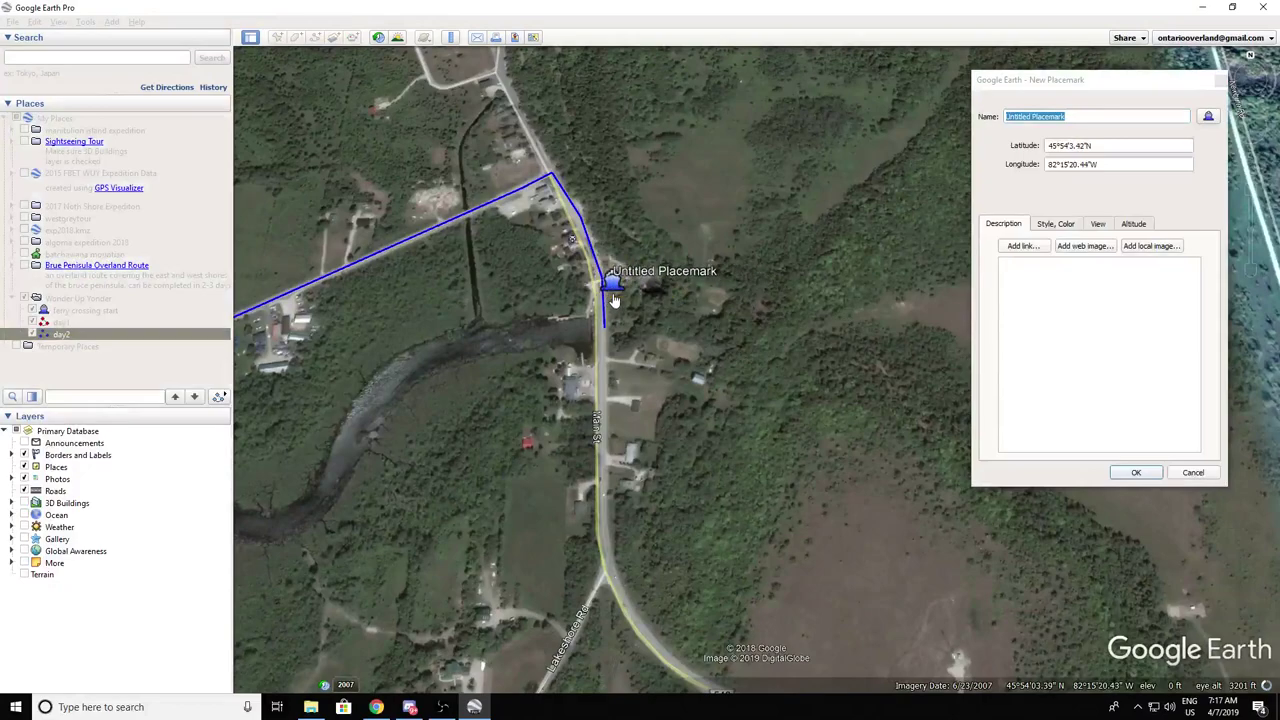
{"action": "left_click", "coordinate": [1208, 116]}
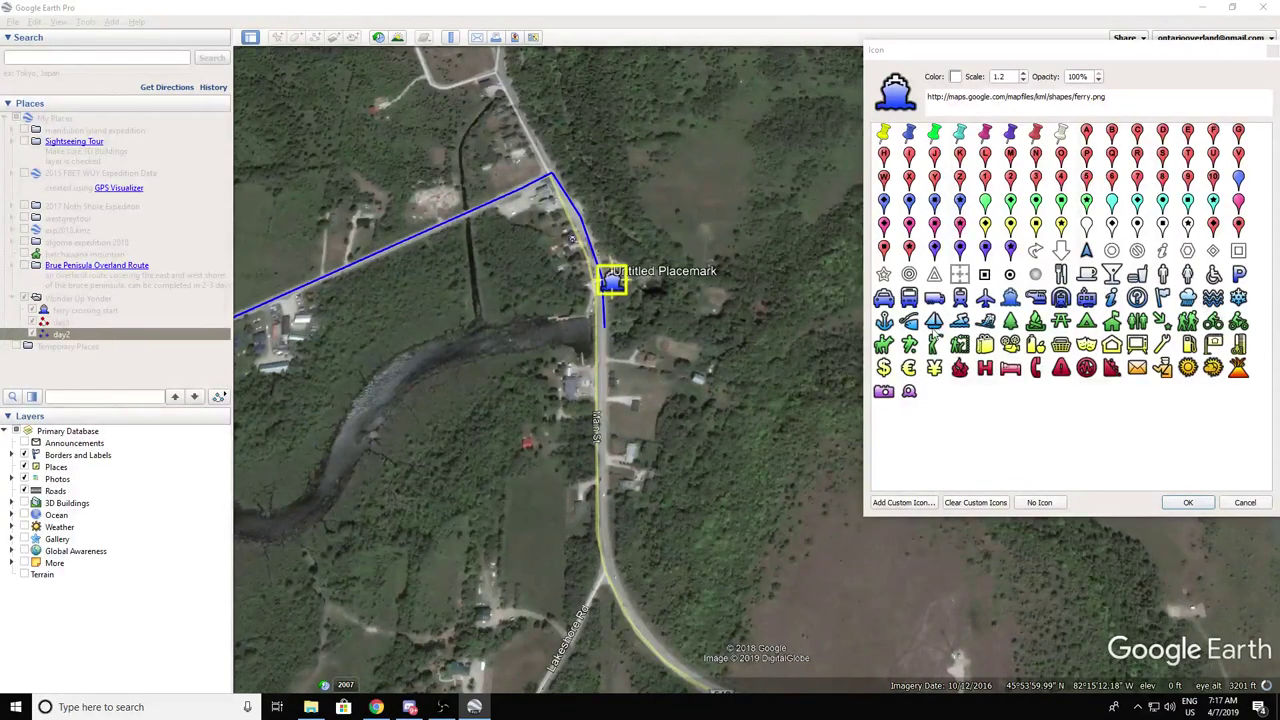
{"action": "left_click", "coordinate": [1216, 302]}
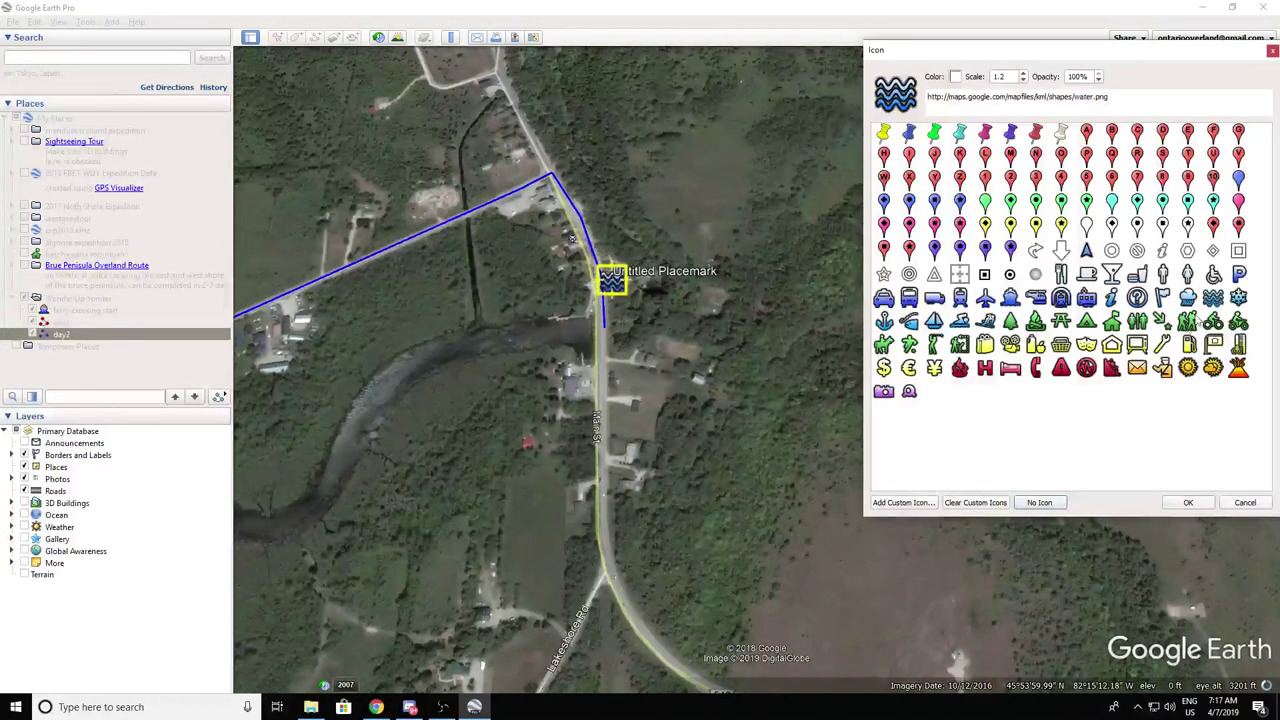
{"action": "left_click", "coordinate": [1187, 503]}
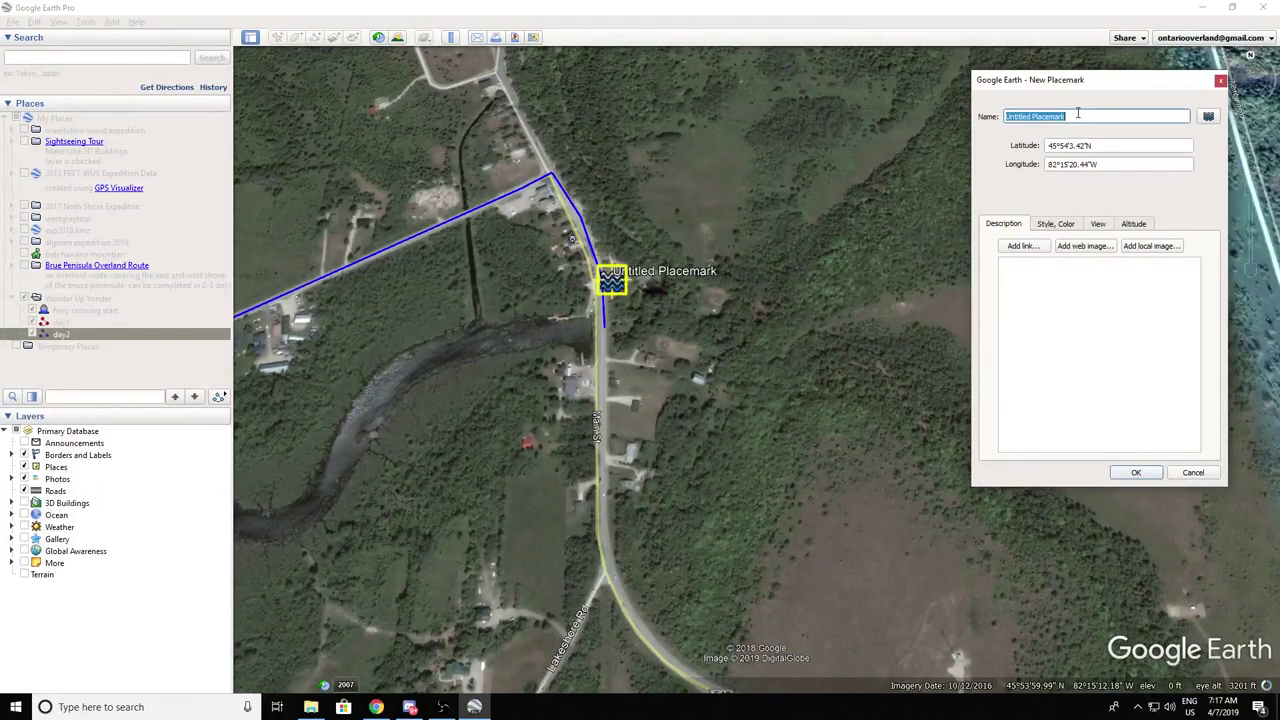
{"action": "key", "text": "BackSpace"}
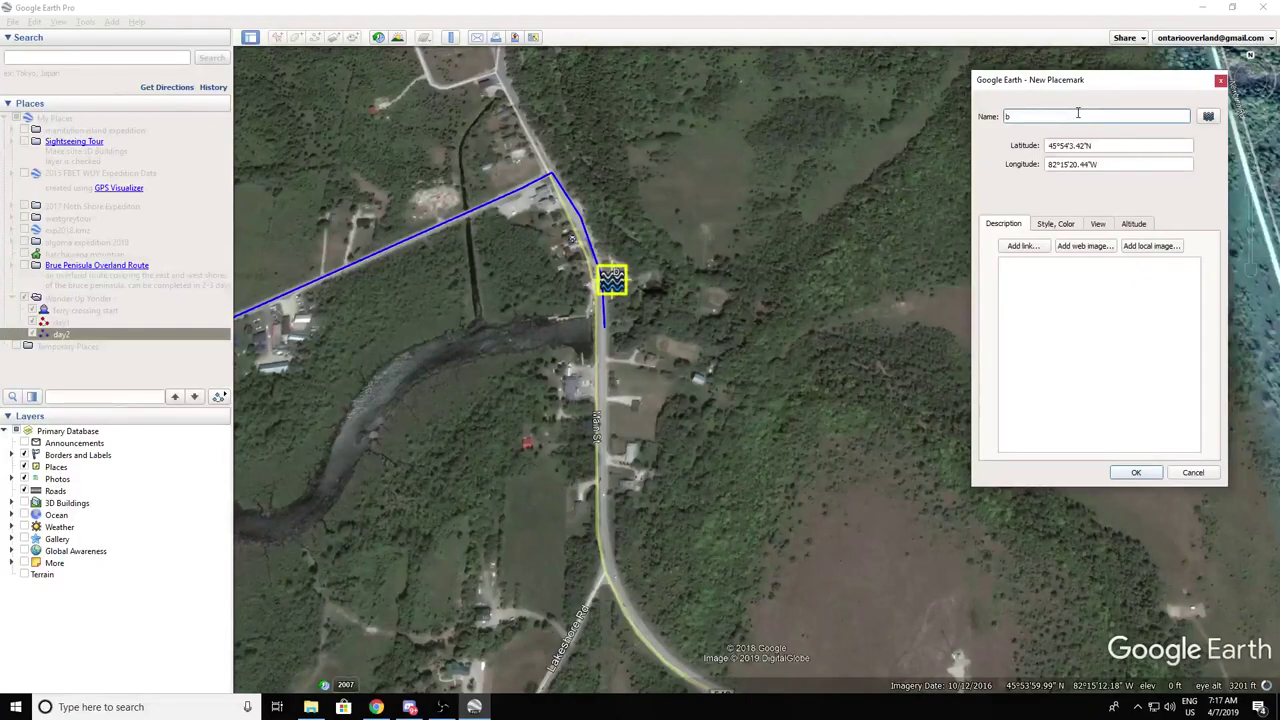
{"action": "key", "text": "Tab"}
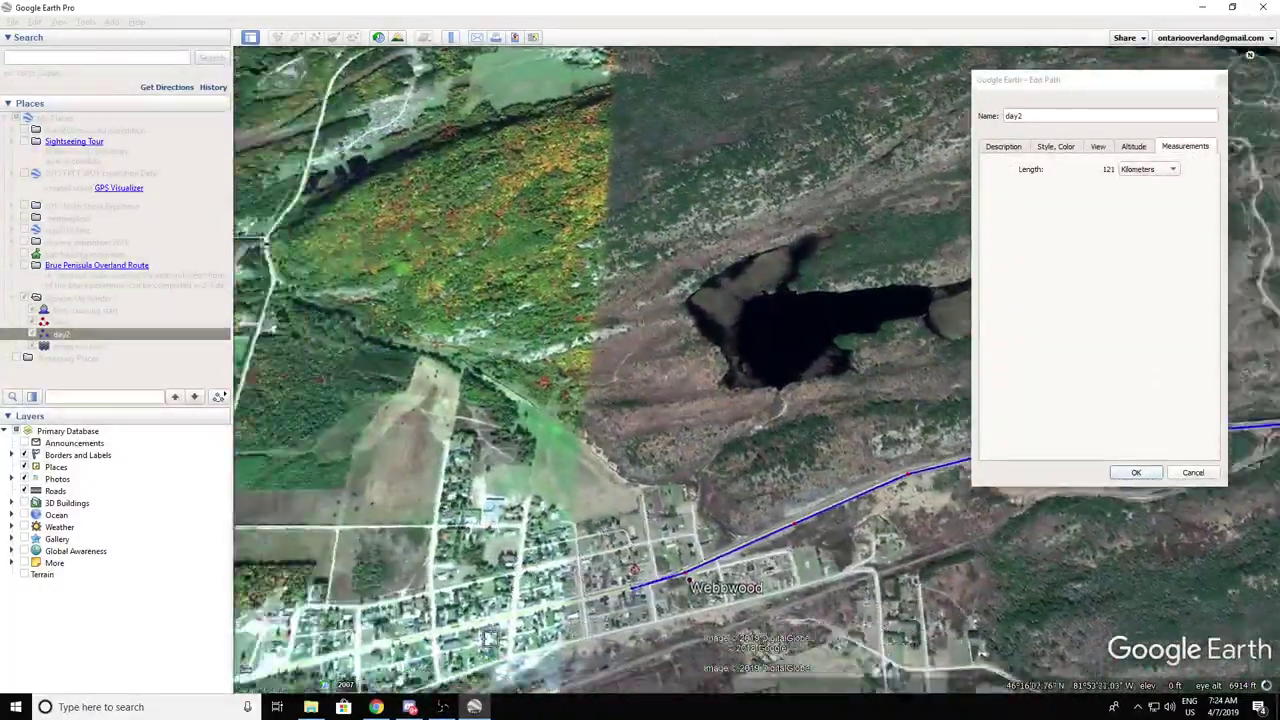
Step: Trace the day2 path from Webbwood southwest along the highway, past the side road north of the river
{"action": "left_click", "coordinate": [490, 638]}
{"action": "key", "text": "Left"}
{"action": "key", "text": "Down"}
{"action": "left_click", "coordinate": [600, 455]}
{"action": "key", "text": "Left"}
{"action": "key", "text": "Down"}
{"action": "left_click", "coordinate": [545, 612]}
{"action": "key", "text": "Left"}
{"action": "key", "text": "Down"}
{"action": "left_click", "coordinate": [672, 525]}
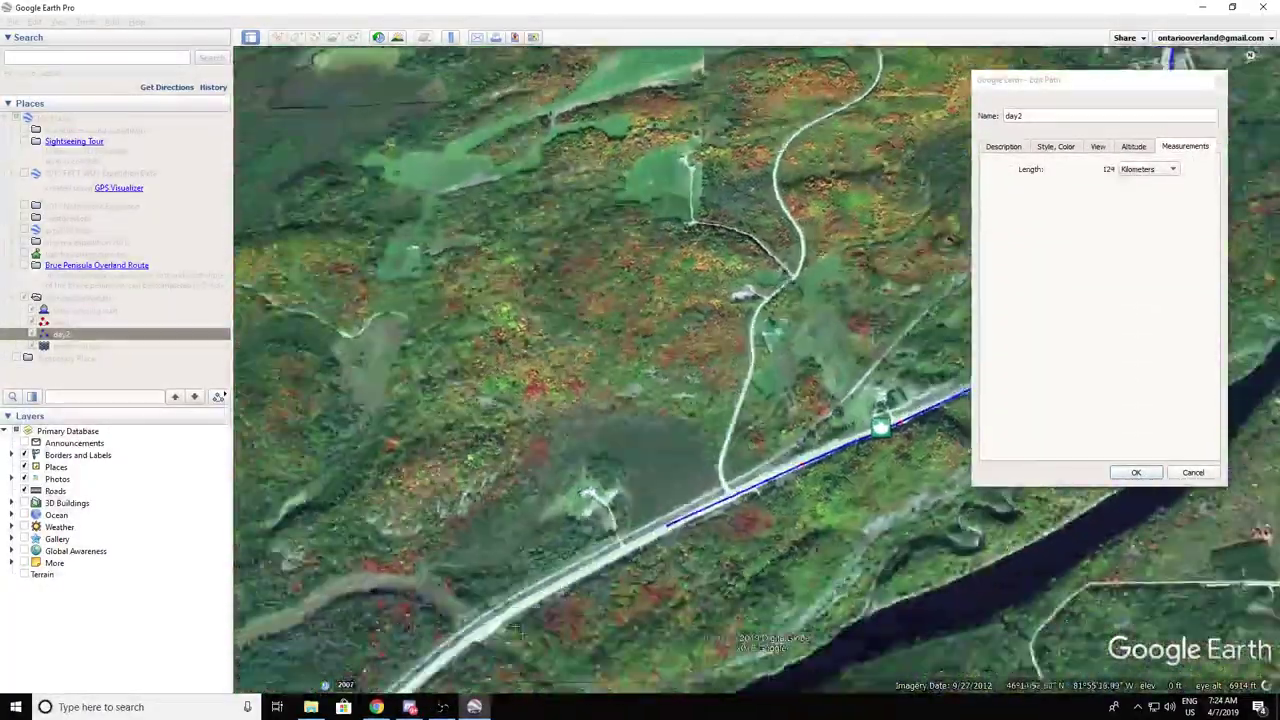
Step: Continue the day2 path west-southwest along the highway, past the river bend and the north-south side road
{"action": "key", "text": "Left"}
{"action": "key", "text": "Down"}
{"action": "left_click", "coordinate": [684, 366]}
{"action": "scroll", "coordinate": [684, 366], "scroll_direction": "down", "scroll_amount": 2}
{"action": "left_click", "coordinate": [571, 466]}
{"action": "key", "text": "Left"}
{"action": "left_click", "coordinate": [853, 519]}
{"action": "left_click", "coordinate": [713, 548]}
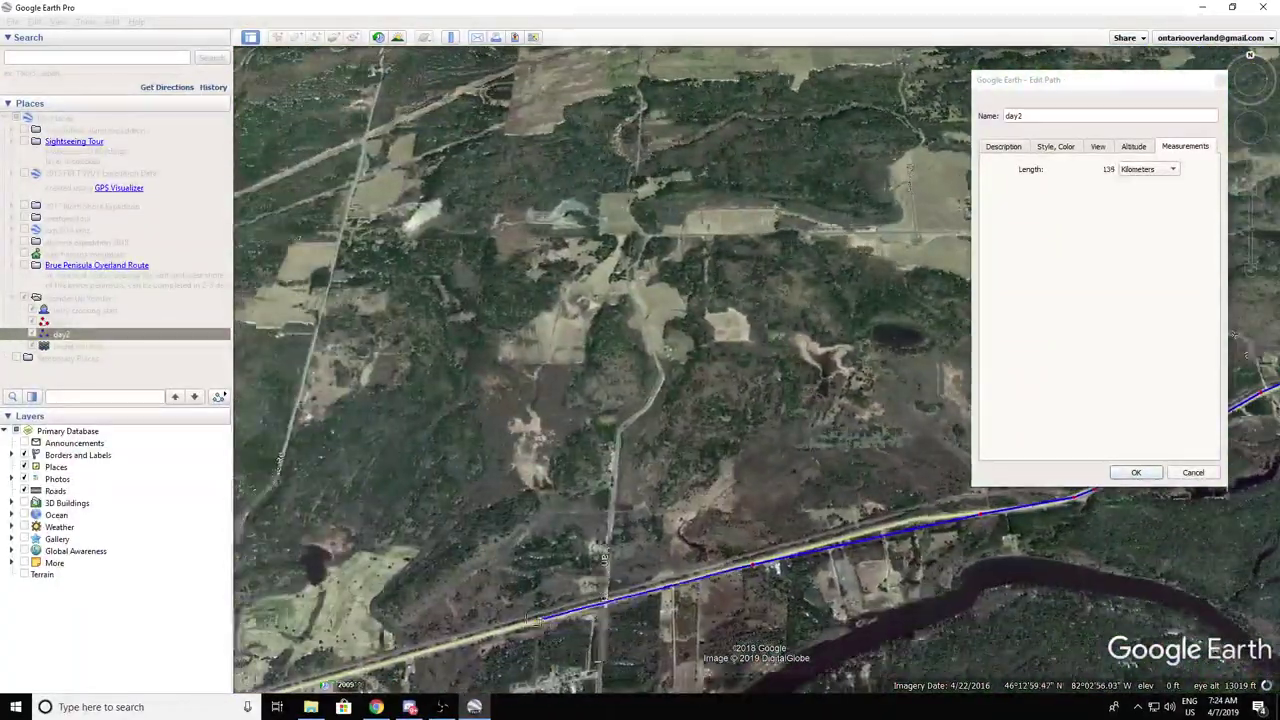
Step: Trace the day2 path west along the Trans-Canada Hwy to Walford and around the curve past the village
{"action": "scroll", "coordinate": [533, 619], "scroll_direction": "down", "scroll_amount": 5}
{"action": "scroll", "coordinate": [766, 630], "scroll_direction": "up", "scroll_amount": 5}
{"action": "left_click", "coordinate": [789, 621]}
{"action": "left_click", "coordinate": [703, 622]}
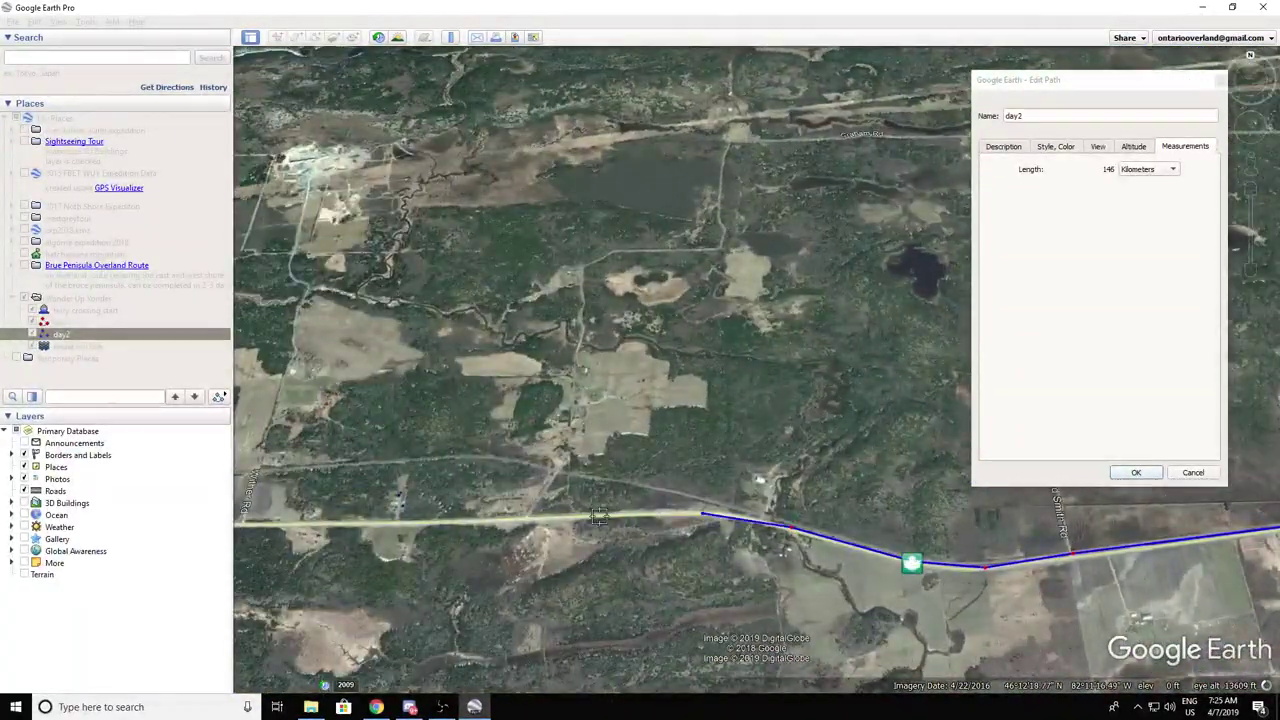
{"action": "left_click", "coordinate": [598, 516]}
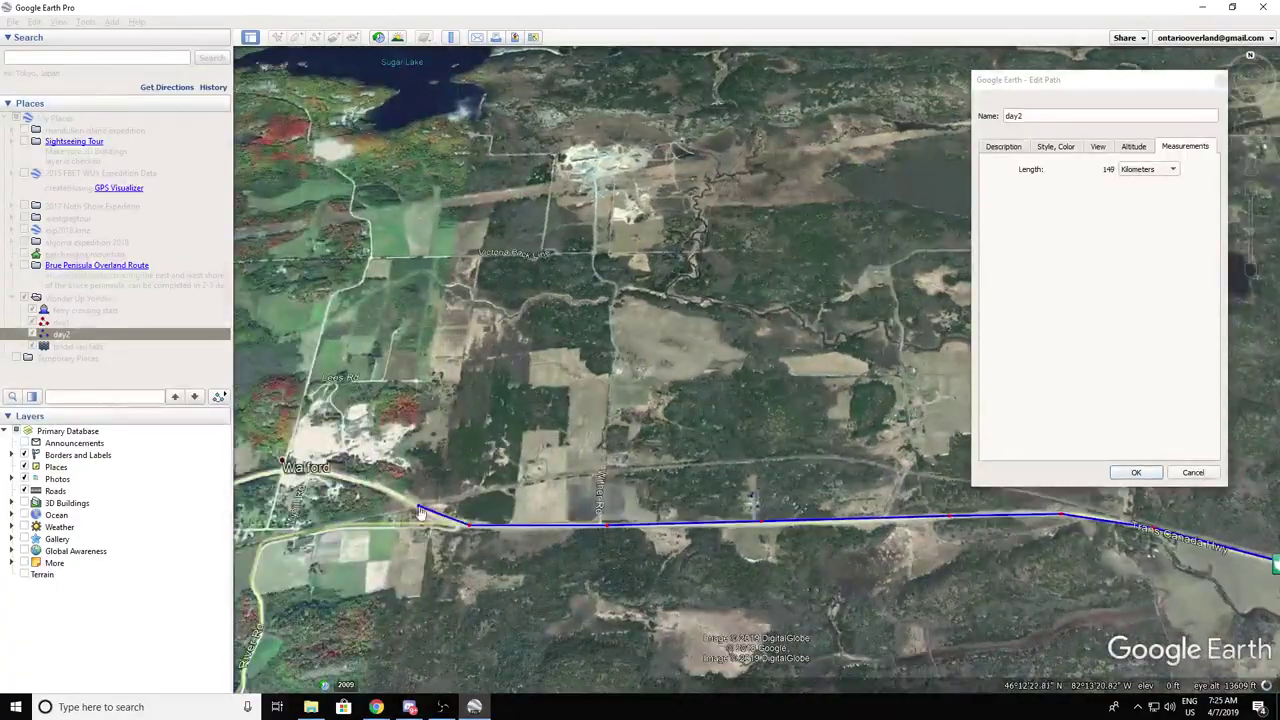
{"action": "left_click", "coordinate": [786, 439]}
{"action": "left_click", "coordinate": [690, 473]}
Step: Extend the day2 path west along the Trans-Canada Hwy past Spanish toward Cutler
{"action": "scroll", "coordinate": [634, 500], "scroll_direction": "down", "scroll_amount": 5}
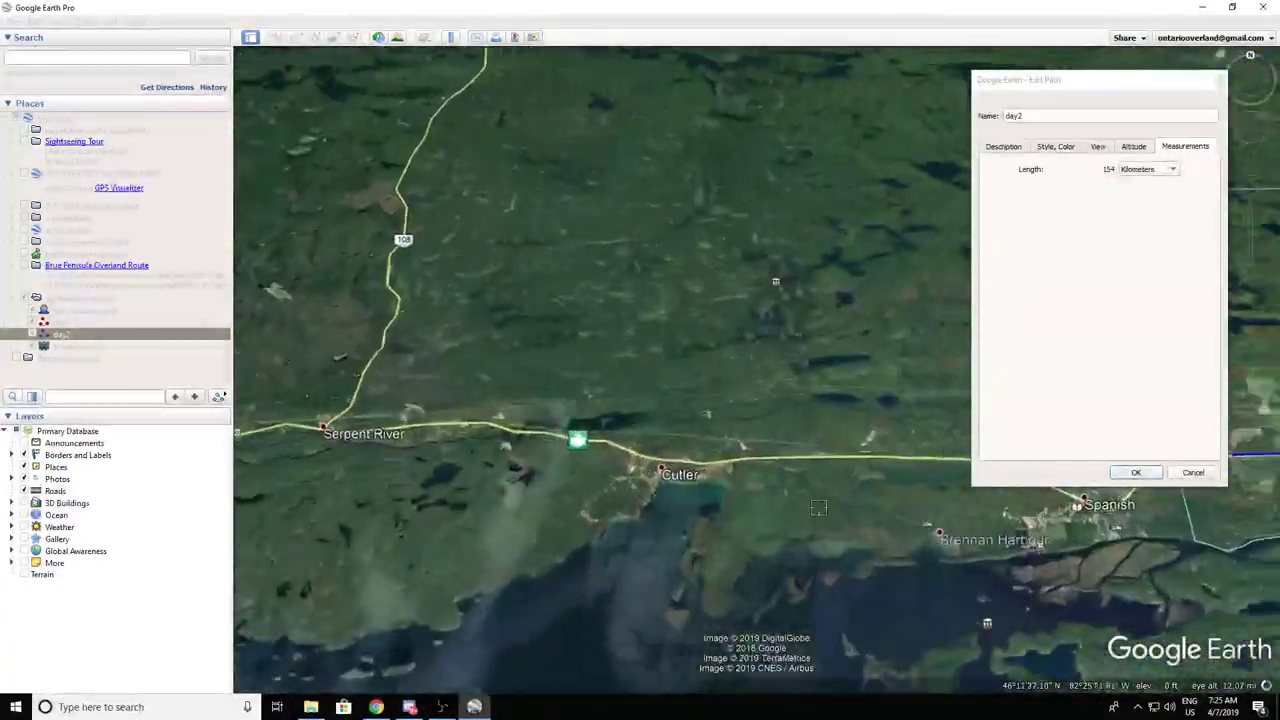
{"action": "scroll", "coordinate": [666, 465], "scroll_direction": "up", "scroll_amount": 5}
{"action": "left_click", "coordinate": [845, 402]}
{"action": "left_click", "coordinate": [658, 464]}
{"action": "left_click", "coordinate": [303, 574]}
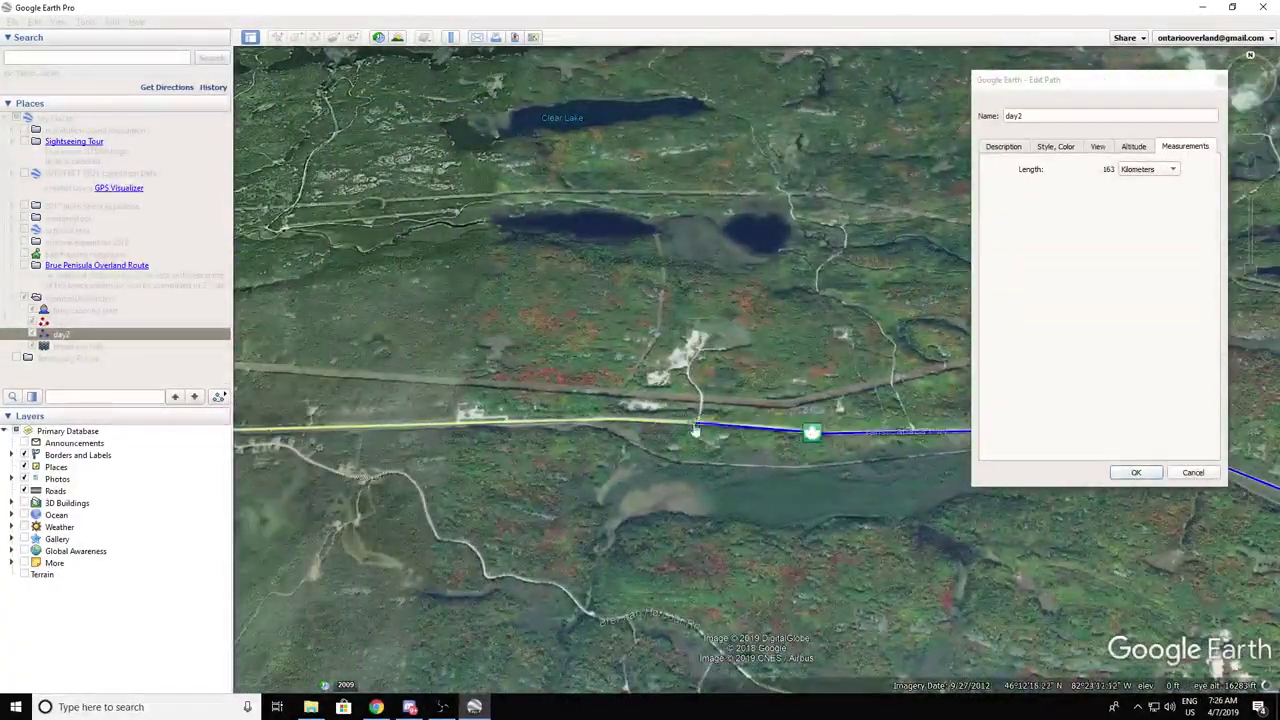
{"action": "left_click", "coordinate": [269, 432]}
Step: Trace the day2 path along the highway's bends past Cutler and west to Serpent River
{"action": "key", "text": "Left"}
{"action": "left_click", "coordinate": [408, 449]}
{"action": "left_click", "coordinate": [345, 438]}
{"action": "left_click", "coordinate": [490, 362]}
{"action": "left_click", "coordinate": [434, 348]}
{"action": "left_click", "coordinate": [389, 337]}
{"action": "left_click", "coordinate": [295, 337]}
{"action": "key", "text": "Left"}
{"action": "left_click", "coordinate": [506, 346]}
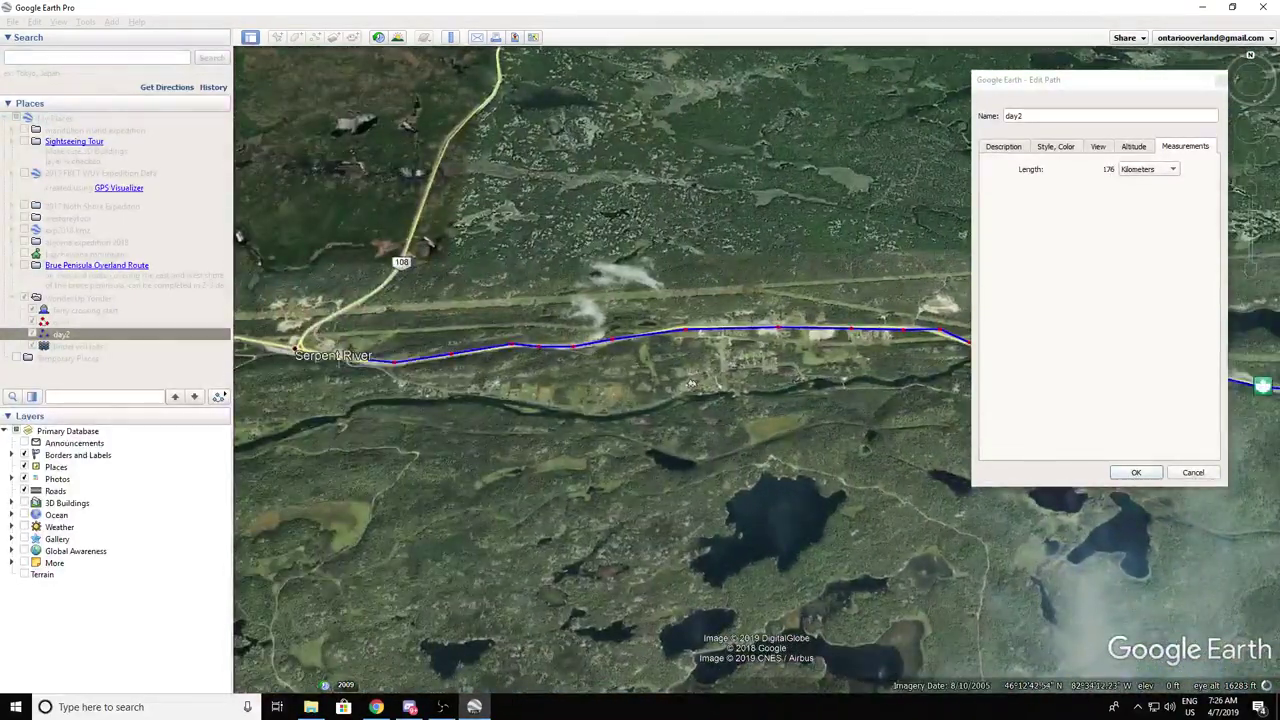
Step: Turn the day2 path north at Serpent River and trace it up Highway 108 toward the airstrip
{"action": "scroll", "coordinate": [300, 348], "scroll_direction": "up", "scroll_amount": 5}
{"action": "left_click", "coordinate": [314, 296]}
{"action": "scroll", "coordinate": [475, 380], "scroll_direction": "down", "scroll_amount": 4}
{"action": "left_click", "coordinate": [488, 309]}
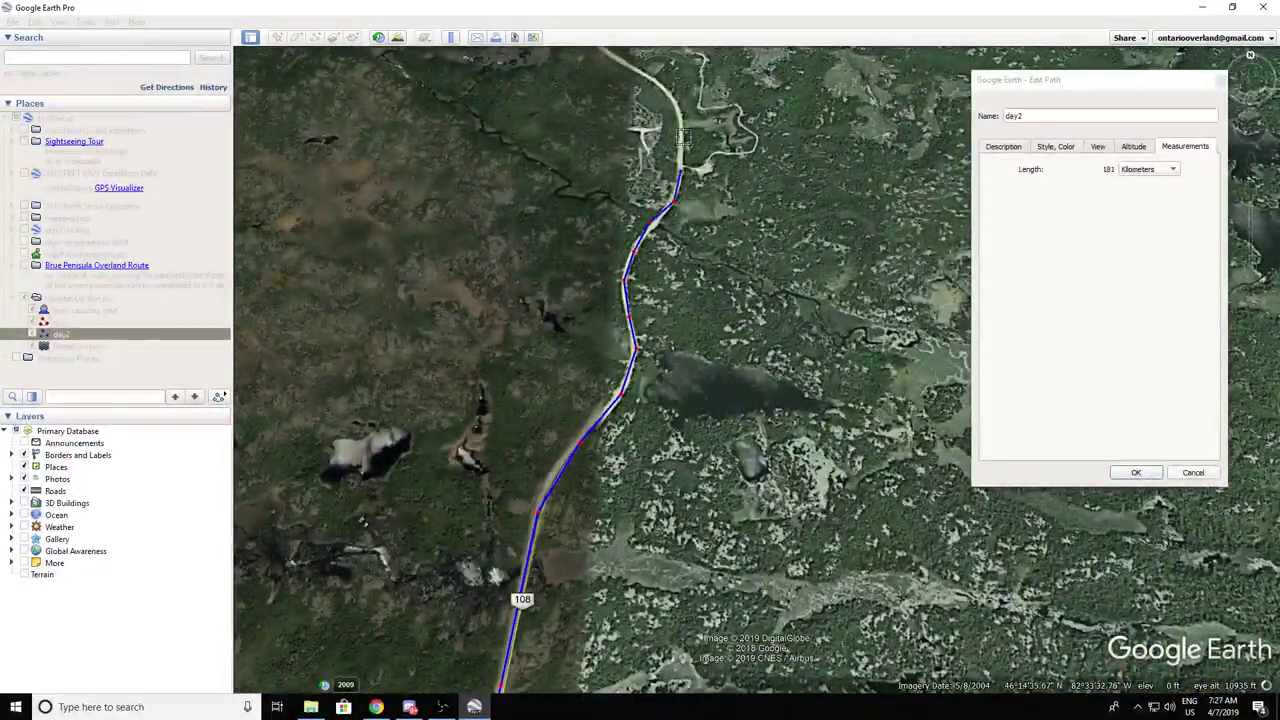
{"action": "left_click", "coordinate": [683, 136]}
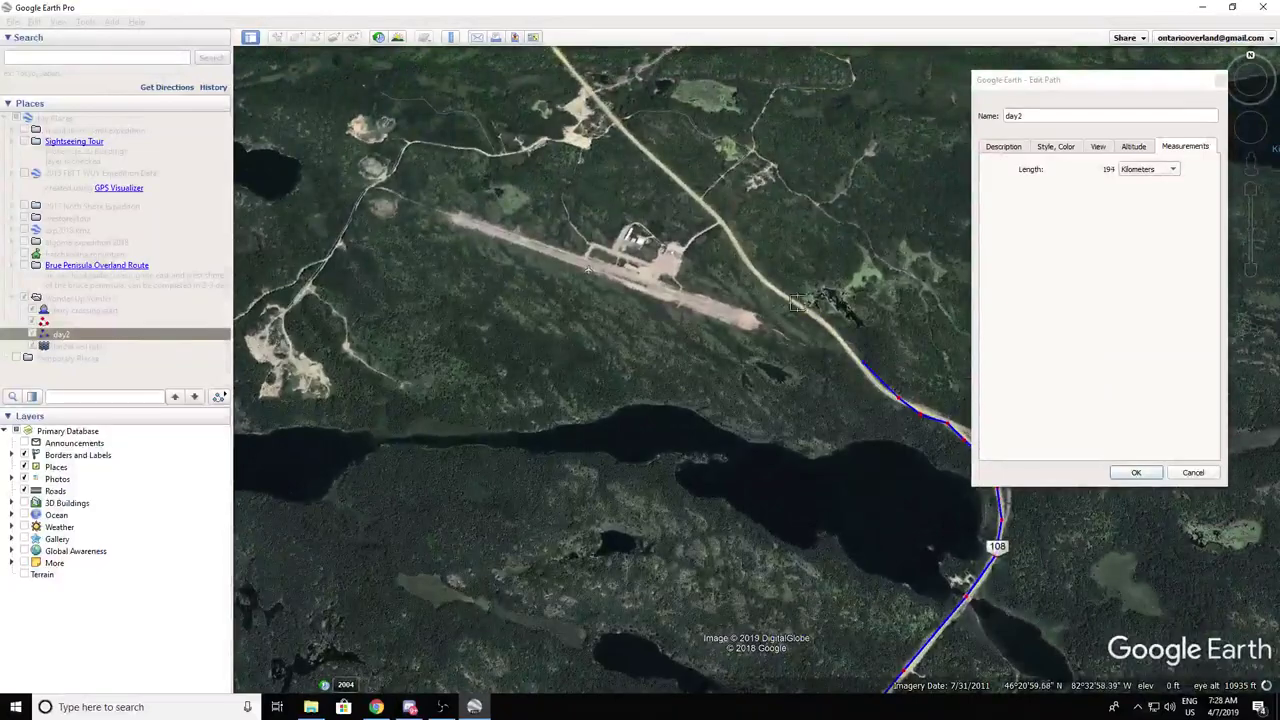
Step: Trace the day2 path northwest along Highway 108 past the airstrip and Porridge Lake, through Elliot Lake
{"action": "left_click_drag", "start_coordinate": [795, 304], "coordinate": [648, 155]}
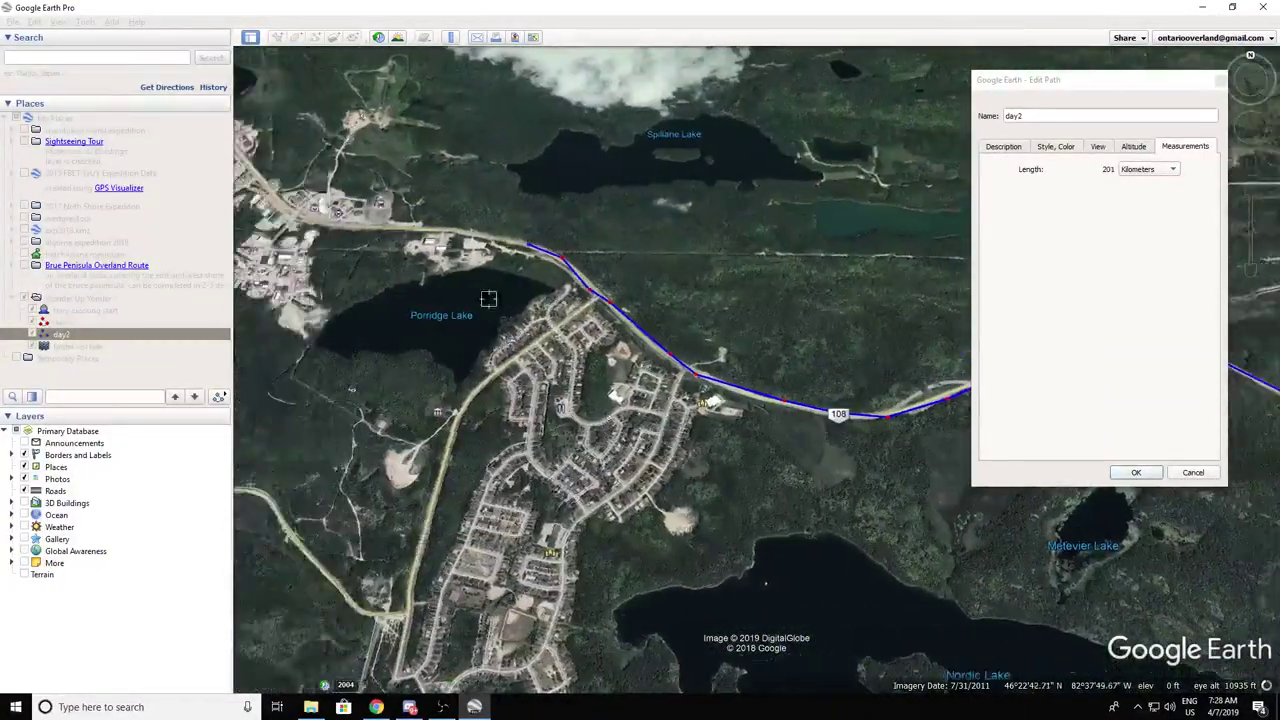
{"action": "key", "text": "Left"}
{"action": "key", "text": "Up"}
{"action": "left_click", "coordinate": [661, 281]}
{"action": "left_click", "coordinate": [602, 272]}
{"action": "left_click", "coordinate": [550, 272]}
{"action": "left_click", "coordinate": [465, 247]}
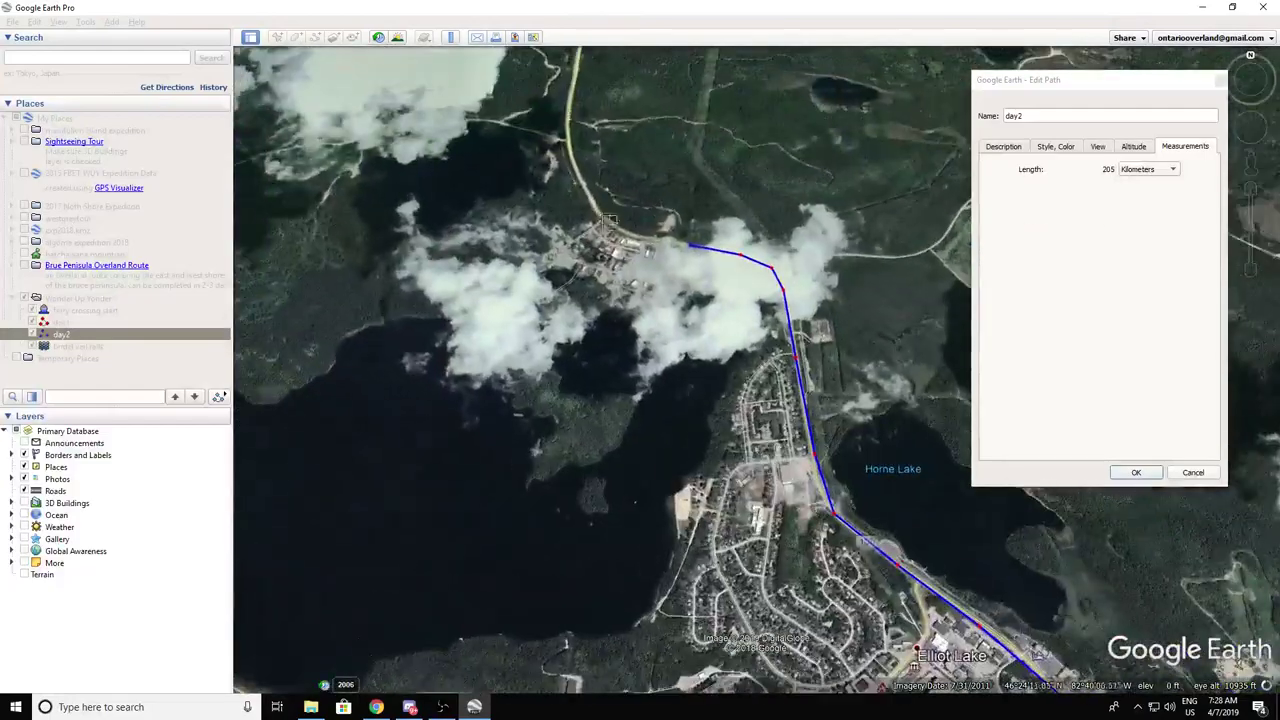
Step: Extend the day2 path north from Elliot Lake along Highway 108 to the road junction east of Evans Lake
{"action": "left_click", "coordinate": [610, 220]}
{"action": "key", "text": "Up"}
{"action": "left_click", "coordinate": [548, 290]}
{"action": "left_click", "coordinate": [552, 207]}
{"action": "key", "text": "Up"}
{"action": "left_click", "coordinate": [572, 192]}
{"action": "key", "text": "Up"}
{"action": "left_click", "coordinate": [587, 310]}
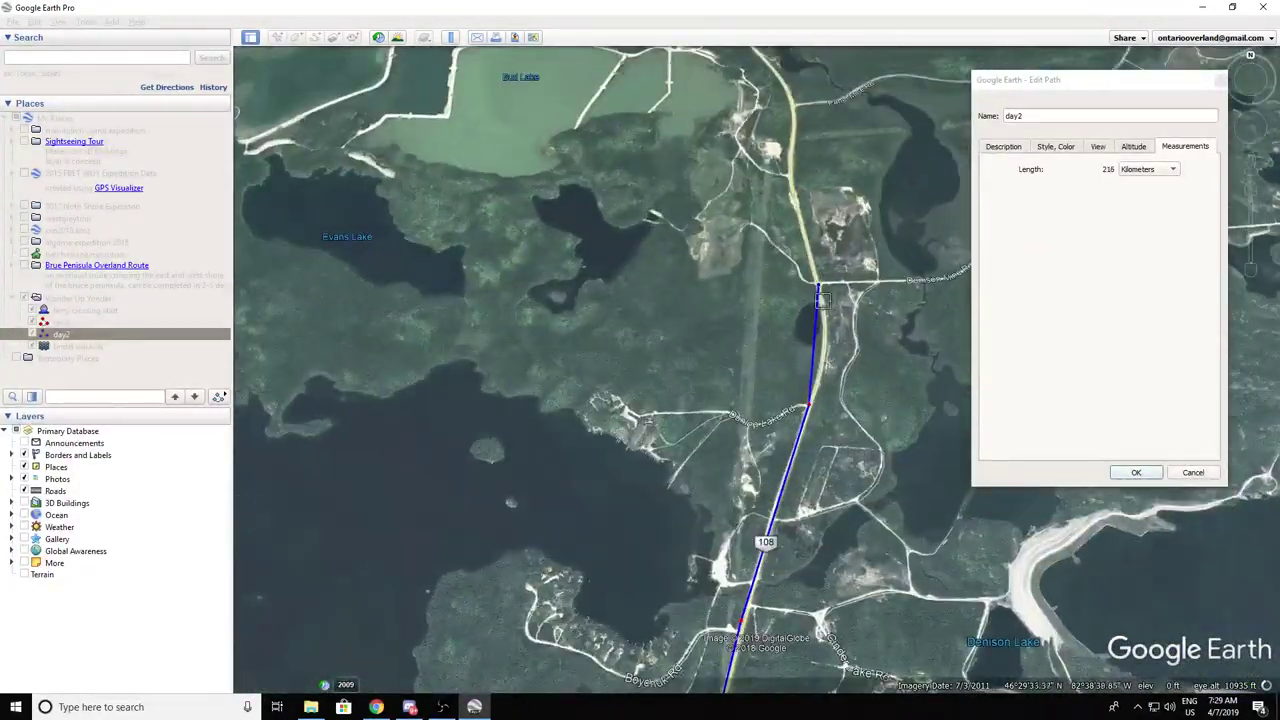
Step: Continue the day2 path northwest along Highway 639 past Lake Twentythree
{"action": "key", "text": "Left"}
{"action": "key", "text": "Up"}
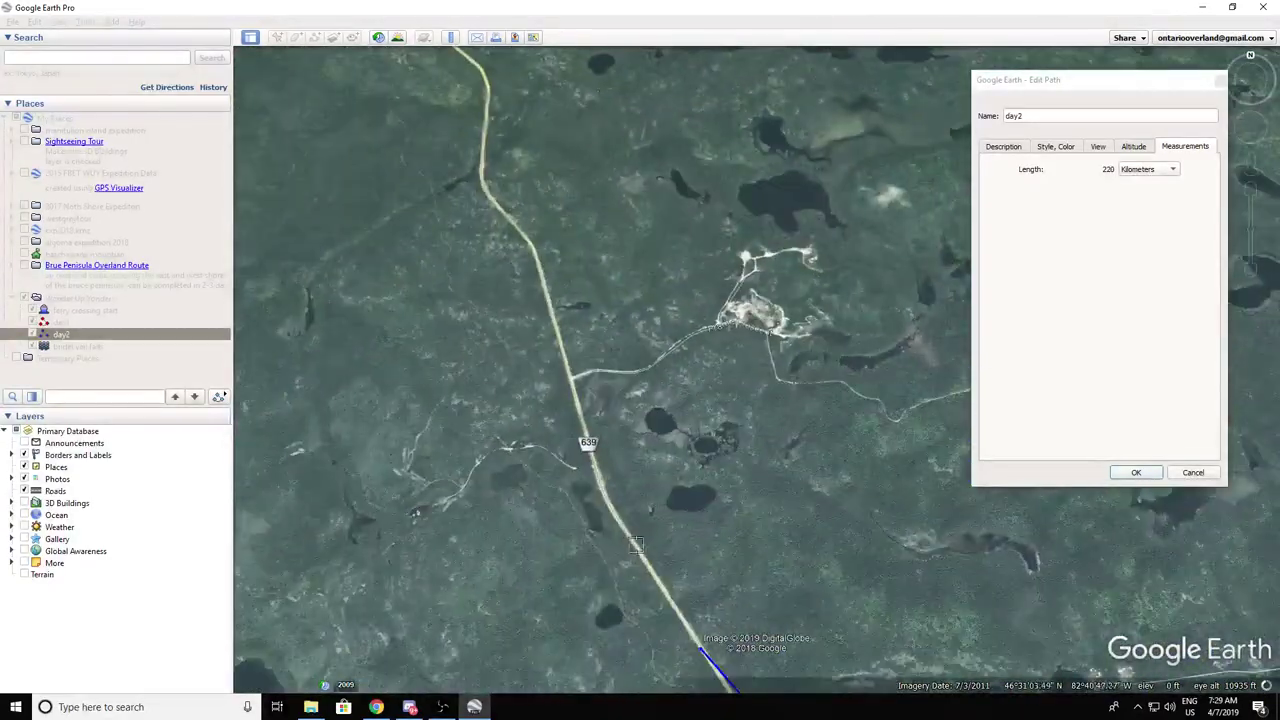
{"action": "left_click", "coordinate": [458, 168]}
{"action": "key", "text": "Up"}
{"action": "scroll", "coordinate": [560, 300], "scroll_direction": "up", "scroll_amount": 2}
{"action": "left_click", "coordinate": [652, 500]}
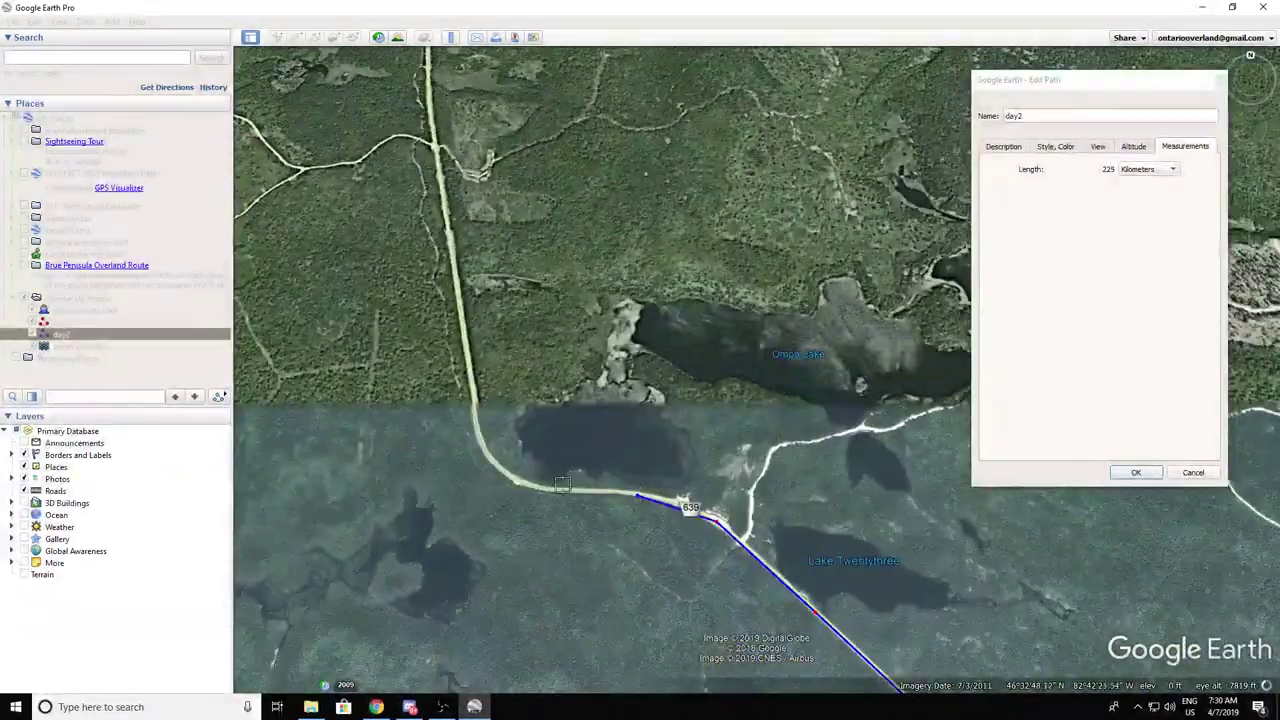
Step: Trace the day2 path around the Highway 639 bend west of Ompa Lake and north up the road
{"action": "key", "text": "Up"}
{"action": "left_click", "coordinate": [520, 250]}
{"action": "left_click", "coordinate": [492, 192]}
{"action": "left_click", "coordinate": [440, 148]}
{"action": "left_click", "coordinate": [421, 161]}
{"action": "key", "text": "Up"}
{"action": "key", "text": "Left"}
Step: Extend the day2 path northwest along Highway 639 toward Cobre Lake
{"action": "left_click", "coordinate": [491, 123]}
{"action": "key", "text": "Up"}
{"action": "key", "text": "Left"}
{"action": "left_click", "coordinate": [736, 352]}
{"action": "left_click", "coordinate": [678, 292]}
{"action": "left_click", "coordinate": [610, 233]}
{"action": "left_click", "coordinate": [547, 205]}
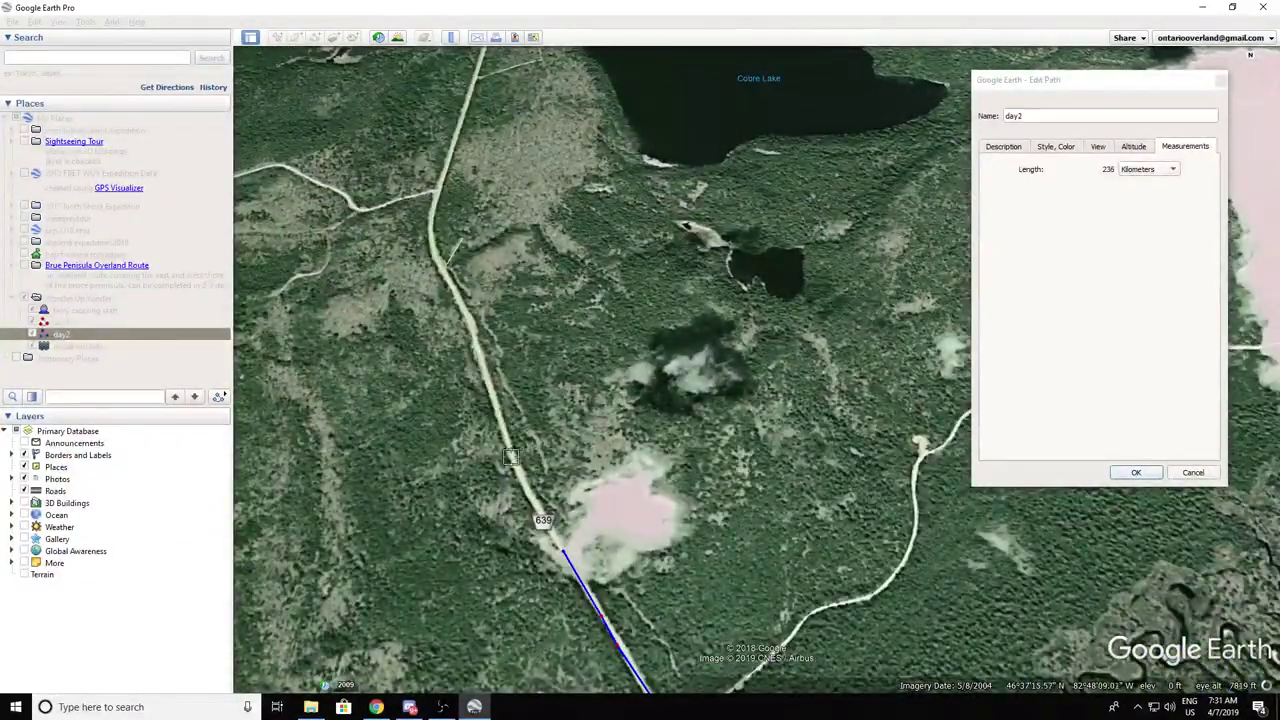
Step: Trace the day2 path up Highway 639 to the side track just west of Cobre Lake
{"action": "left_click", "coordinate": [511, 457]}
{"action": "left_click", "coordinate": [494, 389]}
{"action": "left_click", "coordinate": [480, 347]}
{"action": "key", "text": "Up"}
{"action": "key", "text": "Left"}
{"action": "left_click", "coordinate": [599, 543]}
{"action": "left_click", "coordinate": [578, 512]}
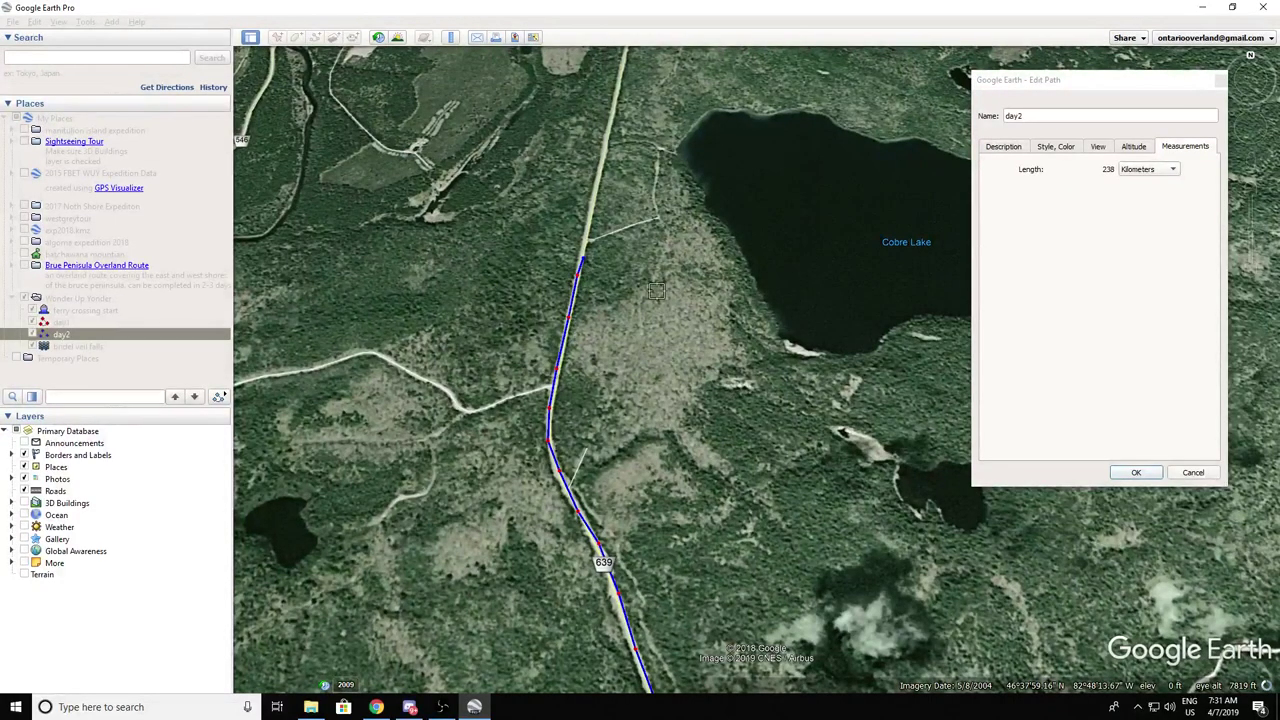
Step: Turn the day2 path off Highway 639 and trace it east along the side track toward Cobre Lake
{"action": "key", "text": "Up"}
{"action": "scroll", "coordinate": [567, 320], "scroll_direction": "up", "scroll_amount": 2}
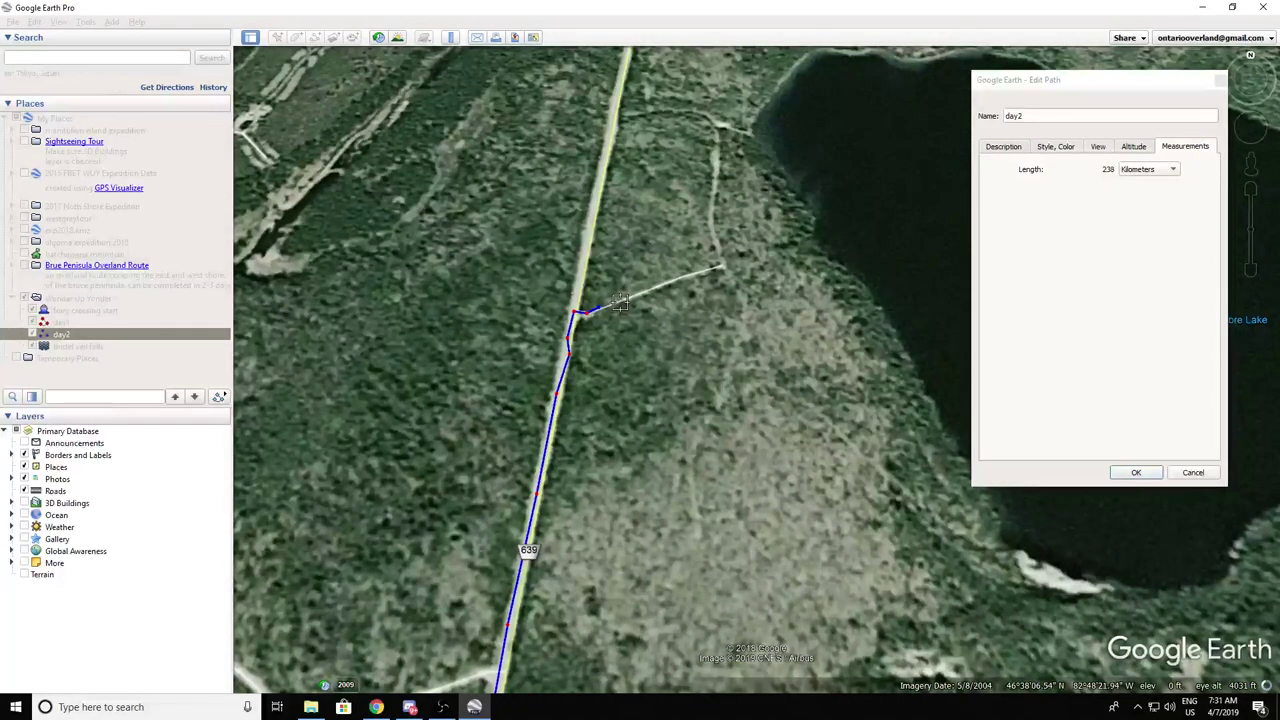
{"action": "left_click_drag", "start_coordinate": [648, 288], "coordinate": [666, 283]}
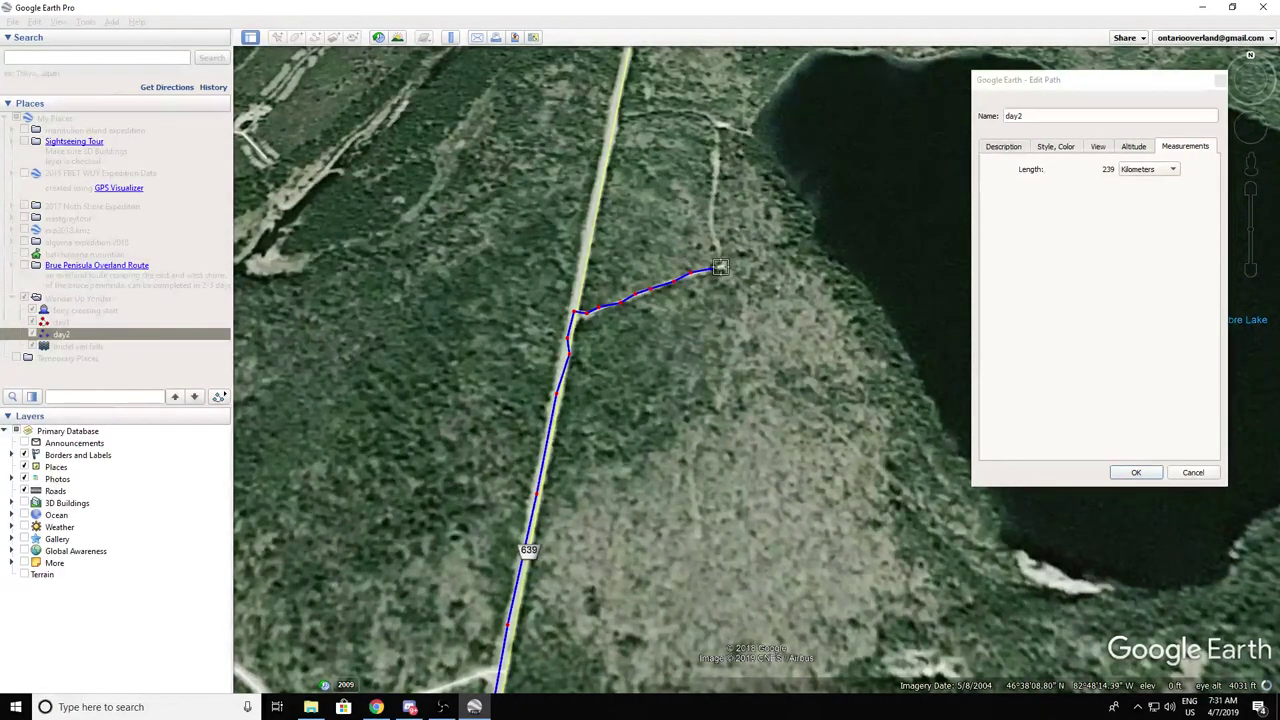
{"action": "left_click", "coordinate": [725, 271]}
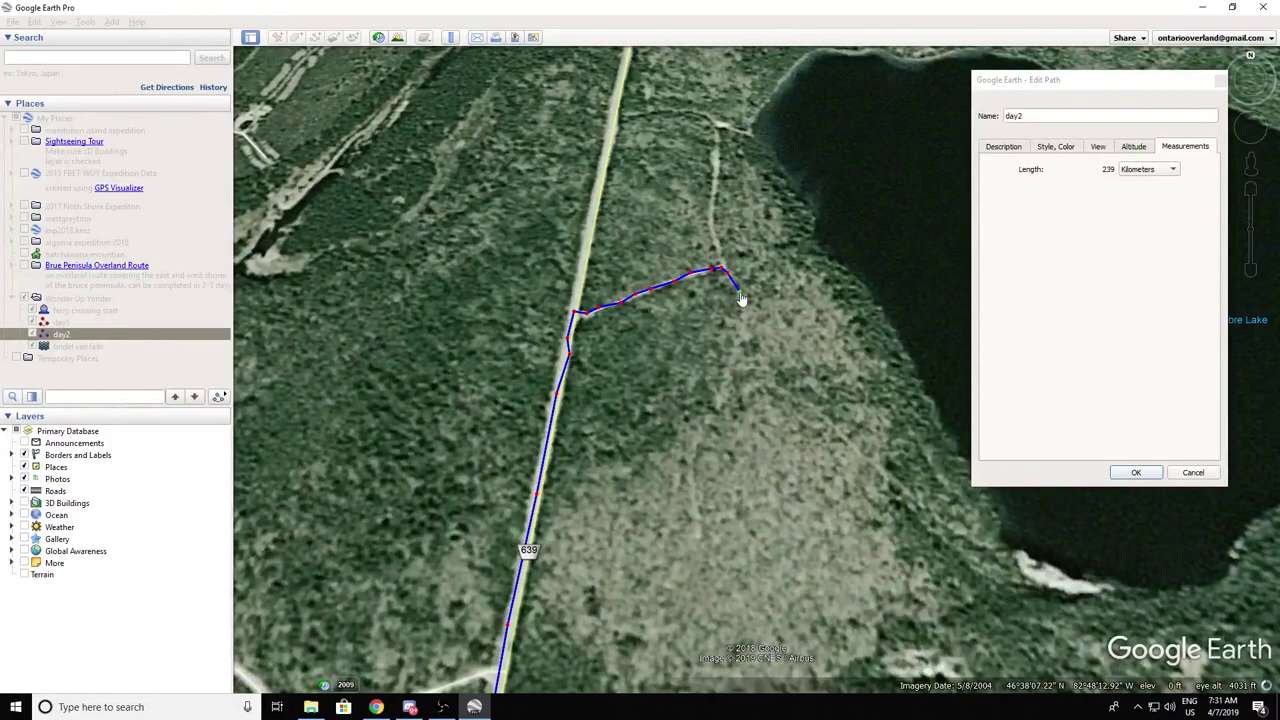
Step: Trace the day2 path southeast through the woods to the beach on Cobre Lake's southwest shore and save the path
{"action": "left_click_drag", "start_coordinate": [741, 339], "coordinate": [739, 355]}
{"action": "left_click", "coordinate": [727, 392]}
{"action": "left_click", "coordinate": [750, 388]}
{"action": "left_click", "coordinate": [767, 386]}
{"action": "left_click", "coordinate": [814, 410]}
{"action": "left_click", "coordinate": [836, 438]}
{"action": "left_click", "coordinate": [856, 455]}
{"action": "left_click", "coordinate": [877, 474]}
{"action": "left_click", "coordinate": [929, 517]}
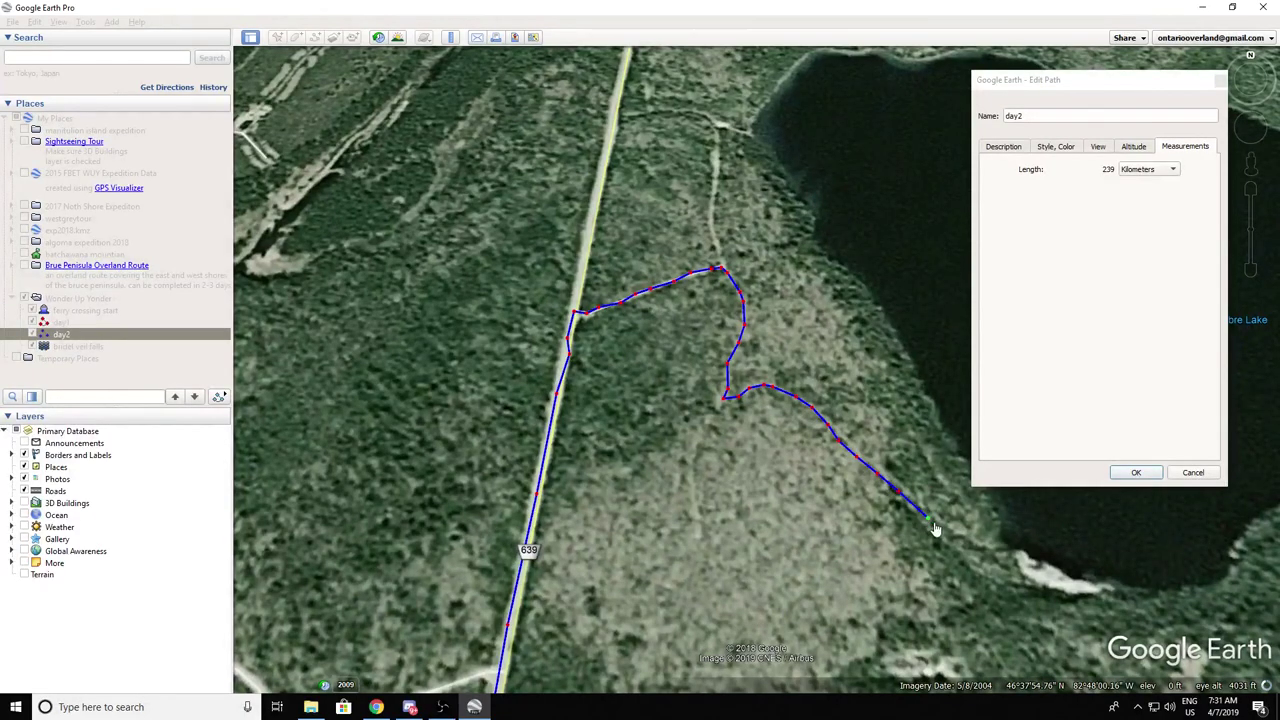
{"action": "left_click", "coordinate": [1010, 558]}
{"action": "left_click", "coordinate": [1136, 473]}
Step: Add a placemark named "camp night 2" with the campground icon at the end of the day2 path on Cobre Lake
{"action": "left_click", "coordinate": [279, 37]}
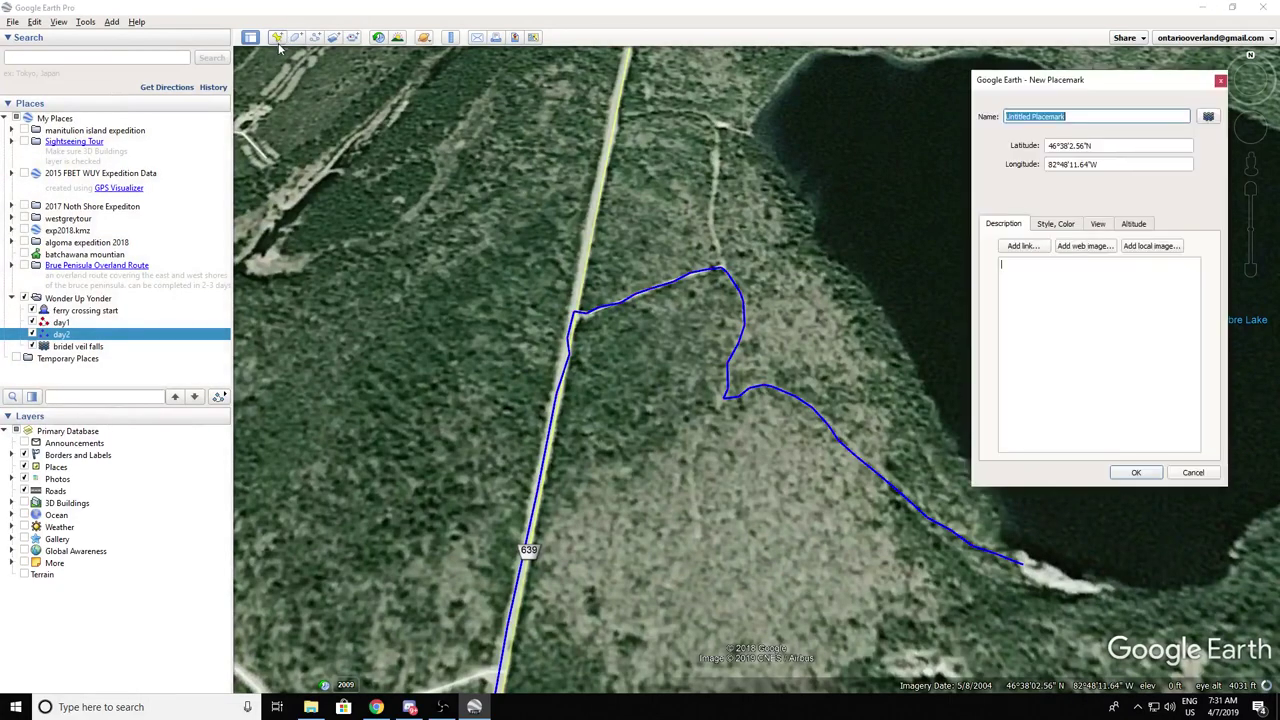
{"action": "left_click_drag", "start_coordinate": [730, 350], "coordinate": [1035, 578]}
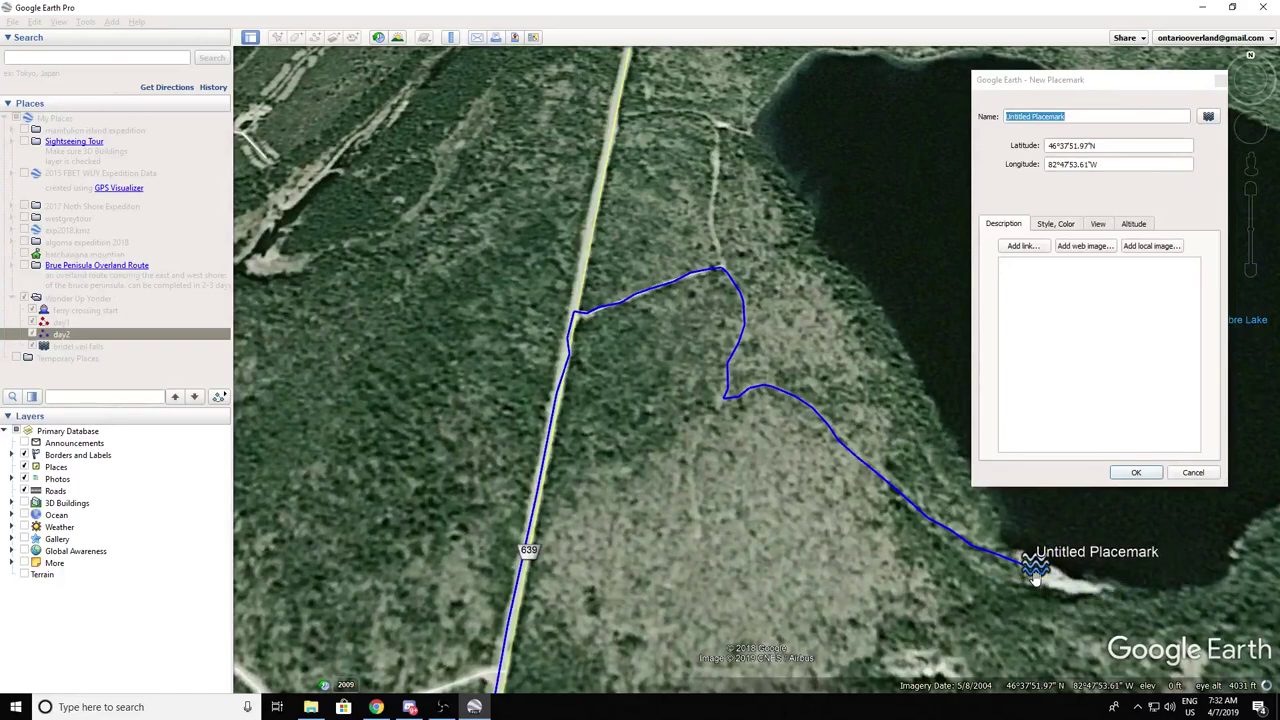
{"action": "left_click", "coordinate": [1209, 117]}
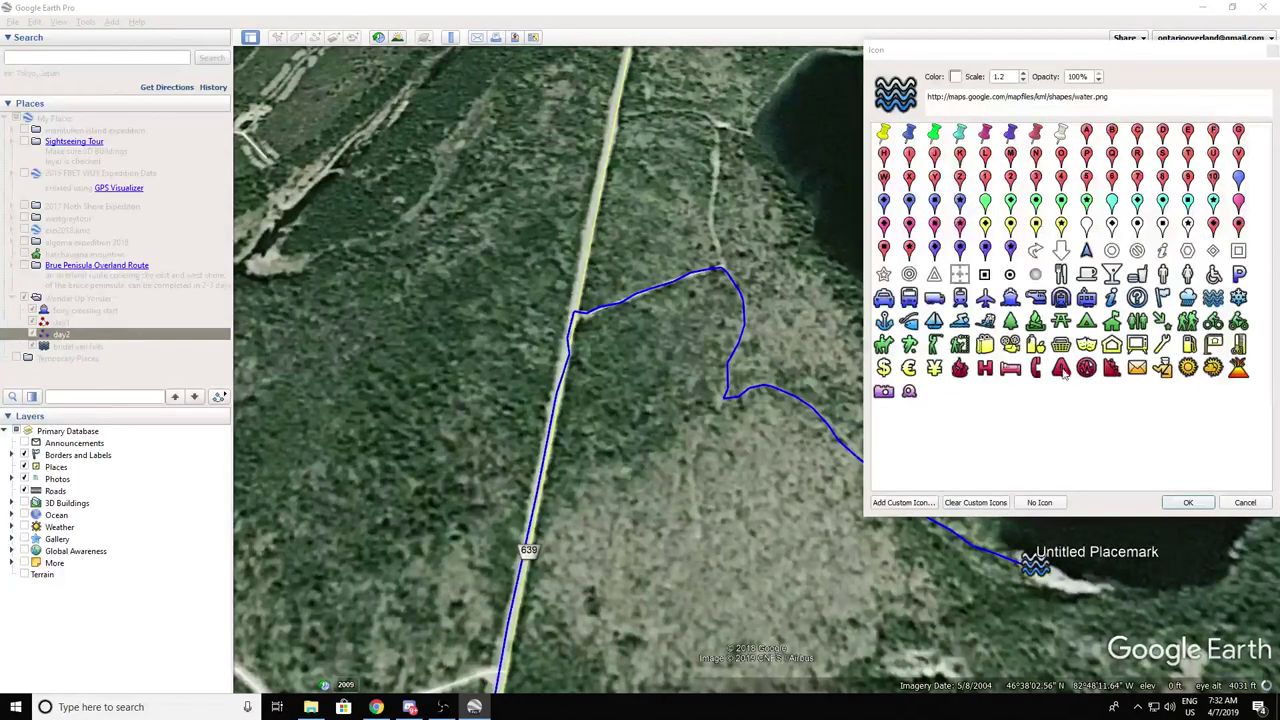
{"action": "left_click", "coordinate": [1086, 322]}
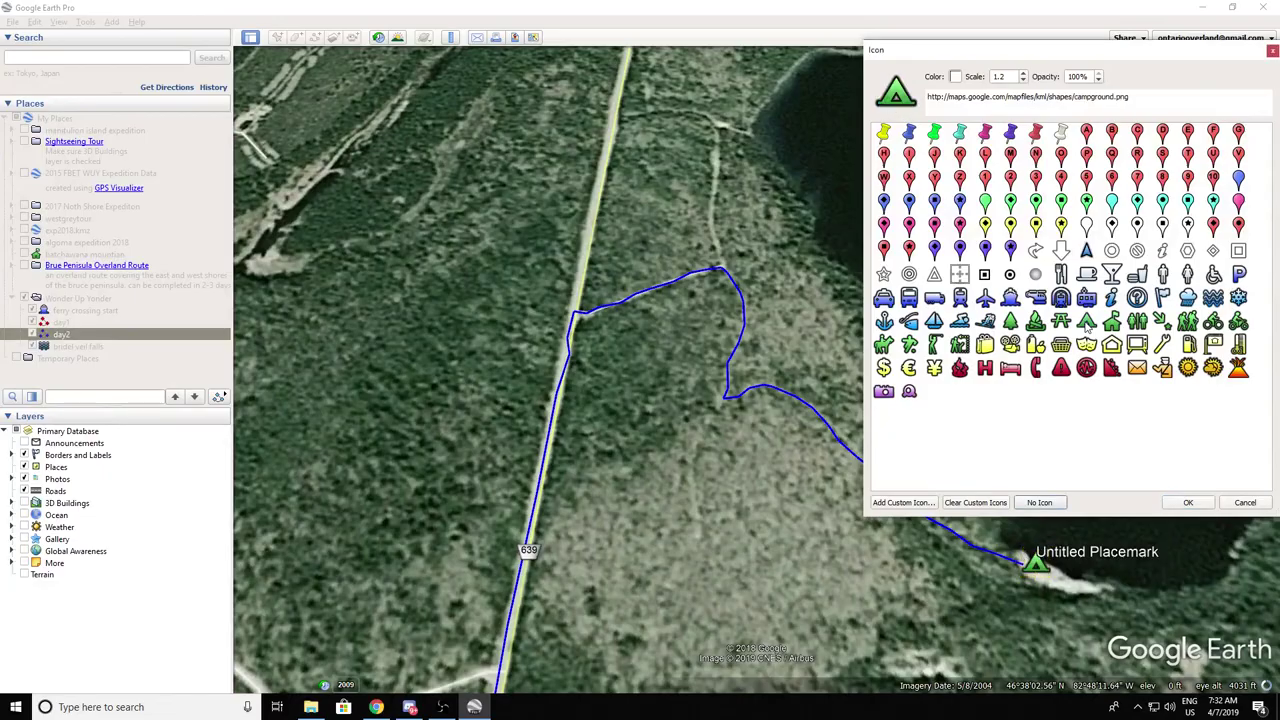
{"action": "left_click", "coordinate": [1204, 507]}
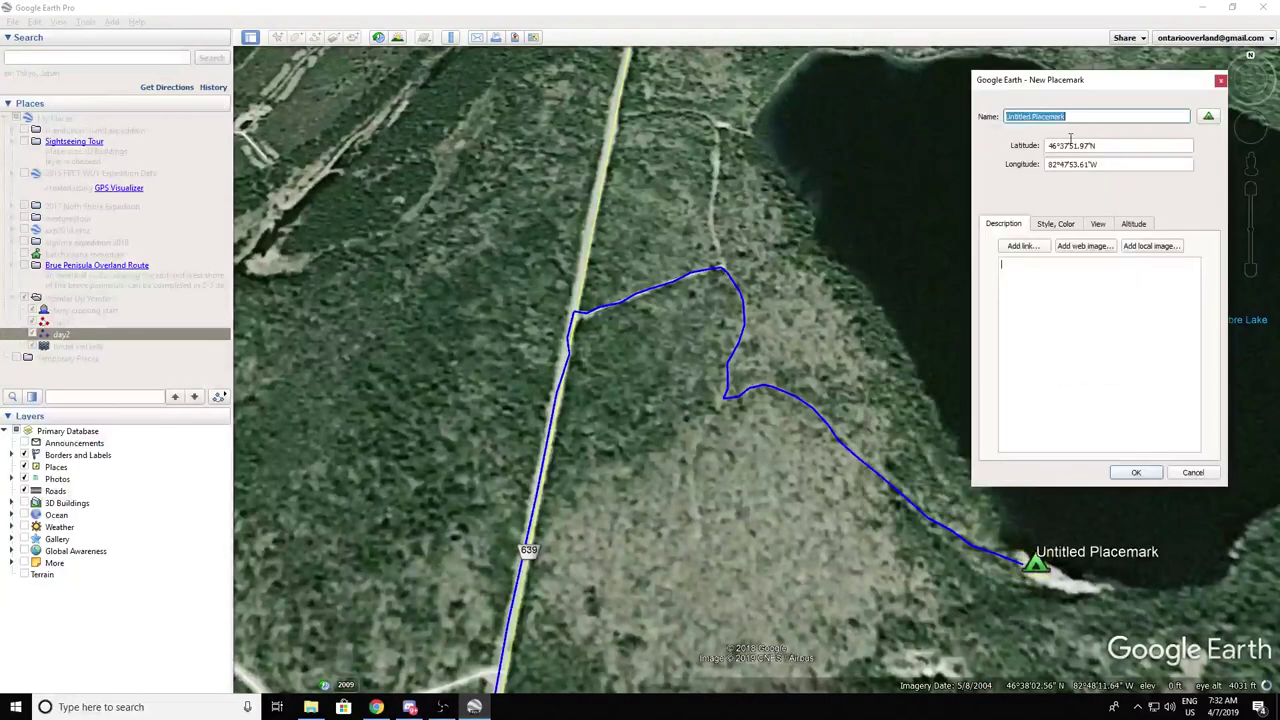
{"action": "left_click", "coordinate": [1137, 472]}
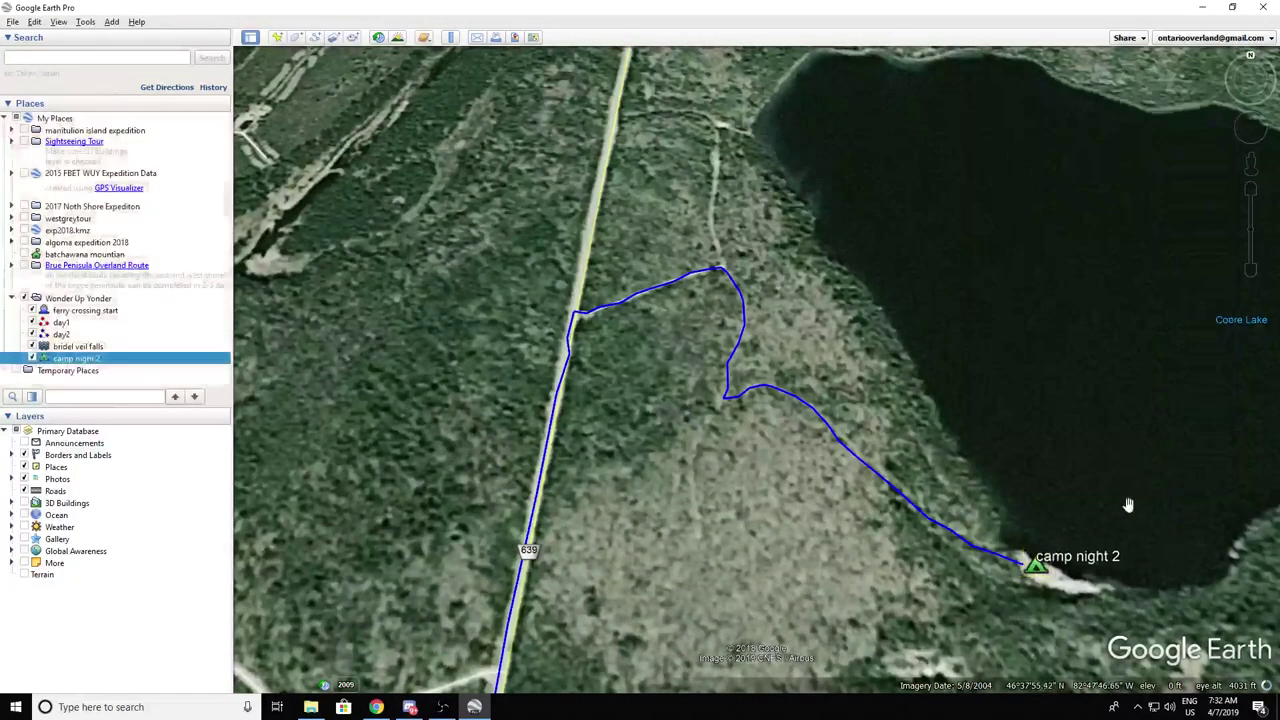
Step: Save My Places with the planned routes and placemarks
{"action": "scroll", "coordinate": [1080, 504], "scroll_direction": "down", "scroll_amount": 5}
{"action": "scroll", "coordinate": [1075, 510], "scroll_direction": "down", "scroll_amount": 5}
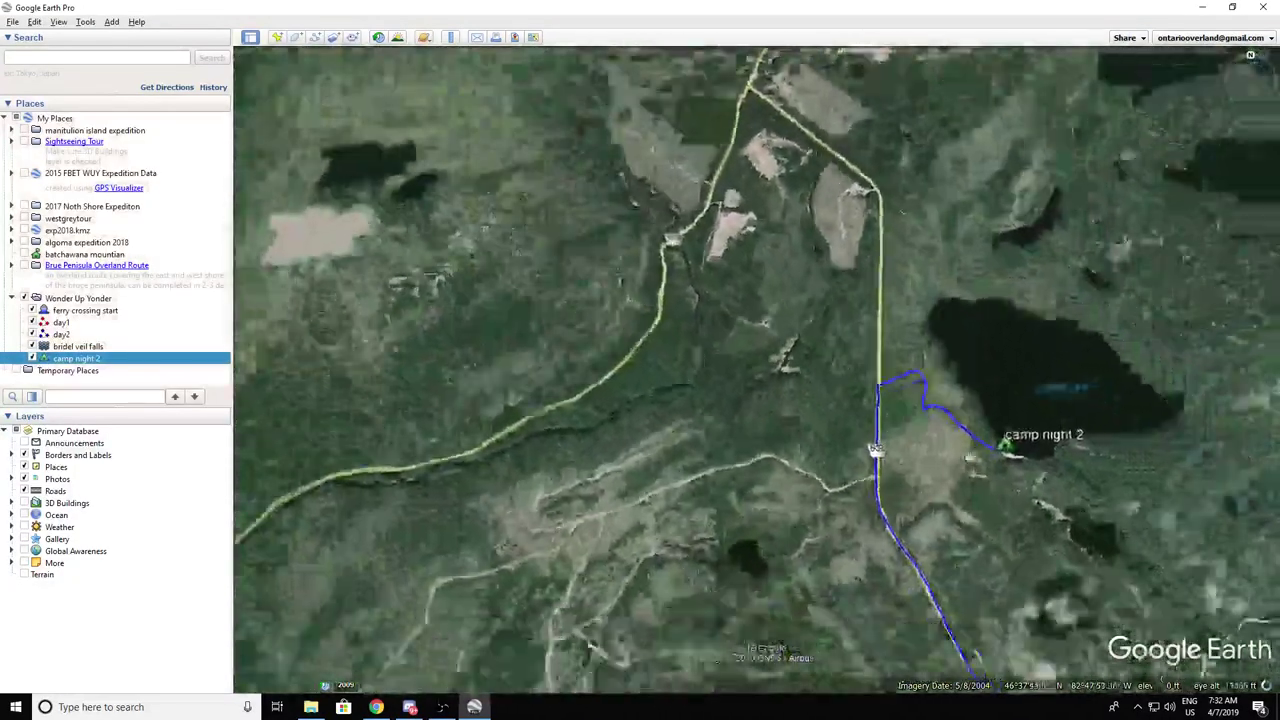
{"action": "scroll", "coordinate": [1068, 533], "scroll_direction": "down", "scroll_amount": 5}
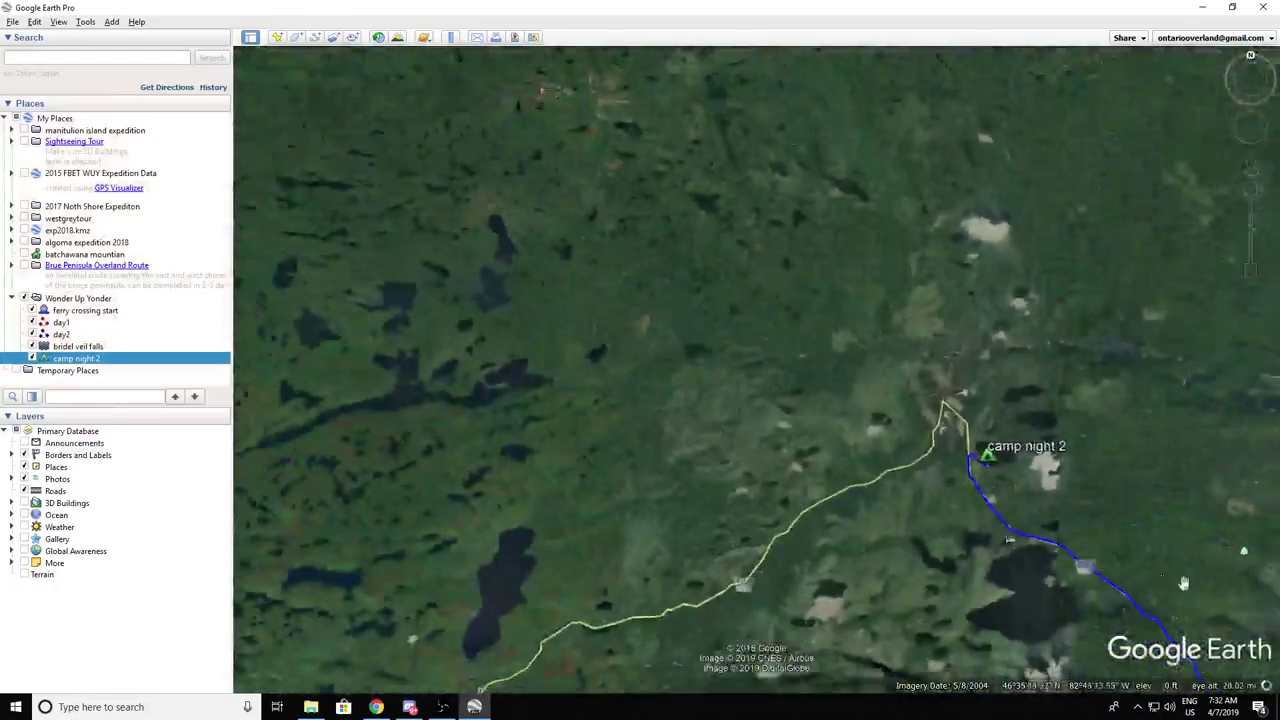
{"action": "scroll", "coordinate": [1100, 538], "scroll_direction": "down", "scroll_amount": 5}
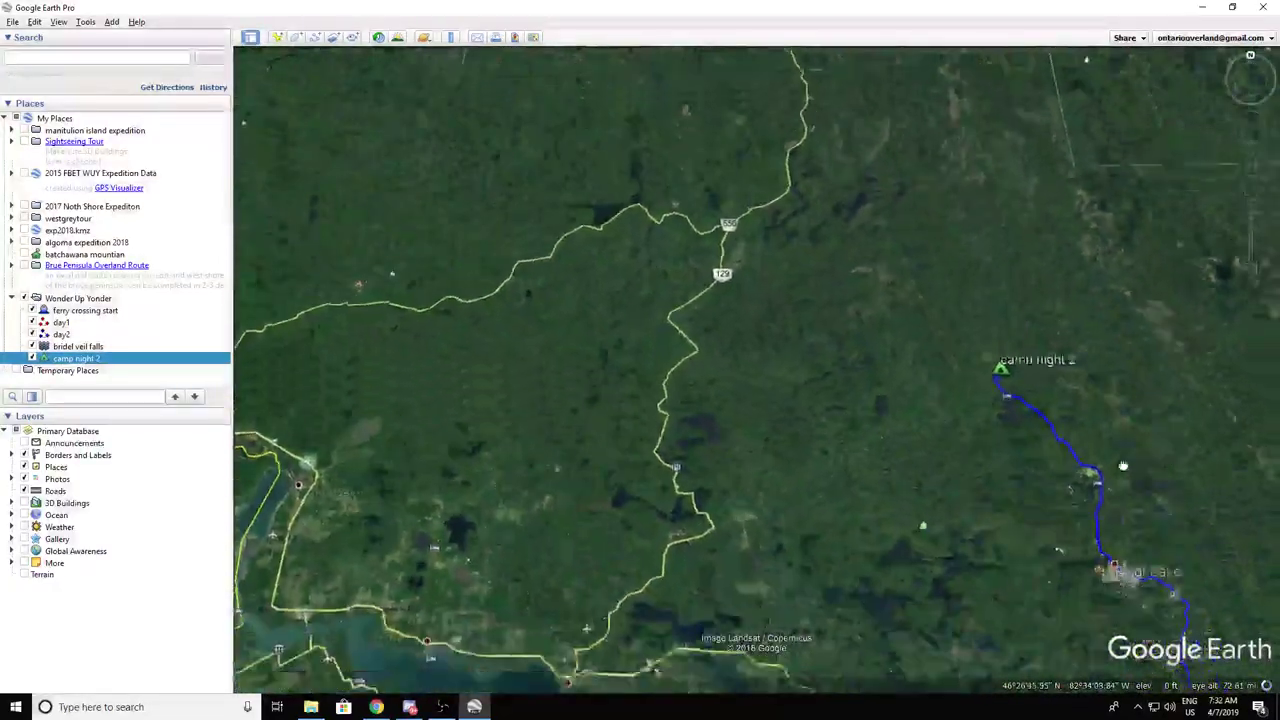
{"action": "scroll", "coordinate": [1072, 537], "scroll_direction": "down", "scroll_amount": 5}
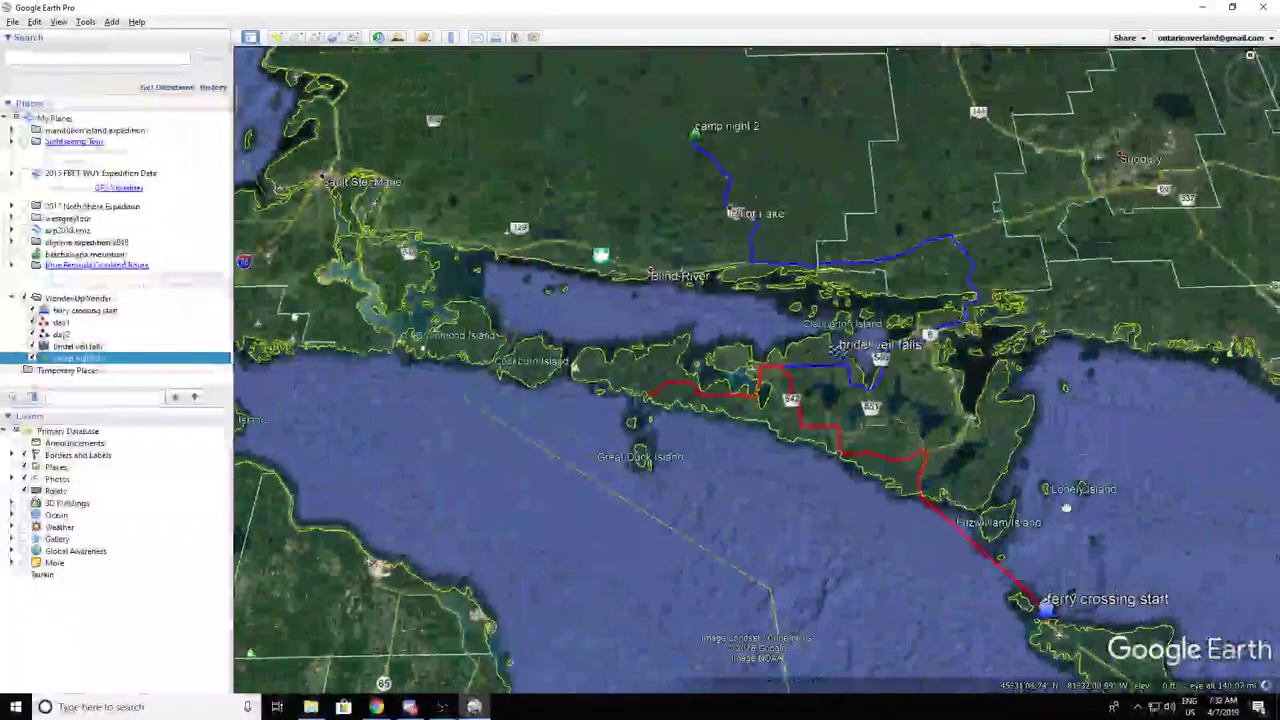
{"action": "left_click", "coordinate": [12, 21]}
{"action": "mouse_move", "coordinate": [30, 51]}
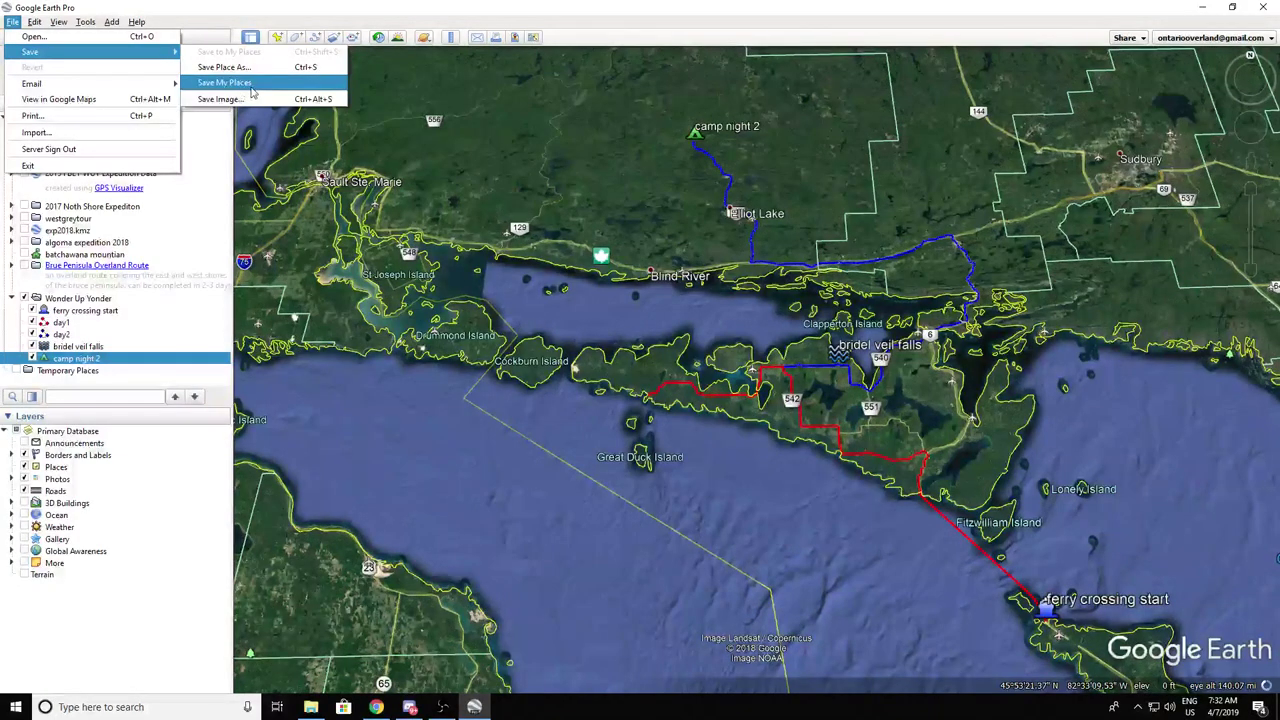
{"action": "left_click", "coordinate": [252, 89]}
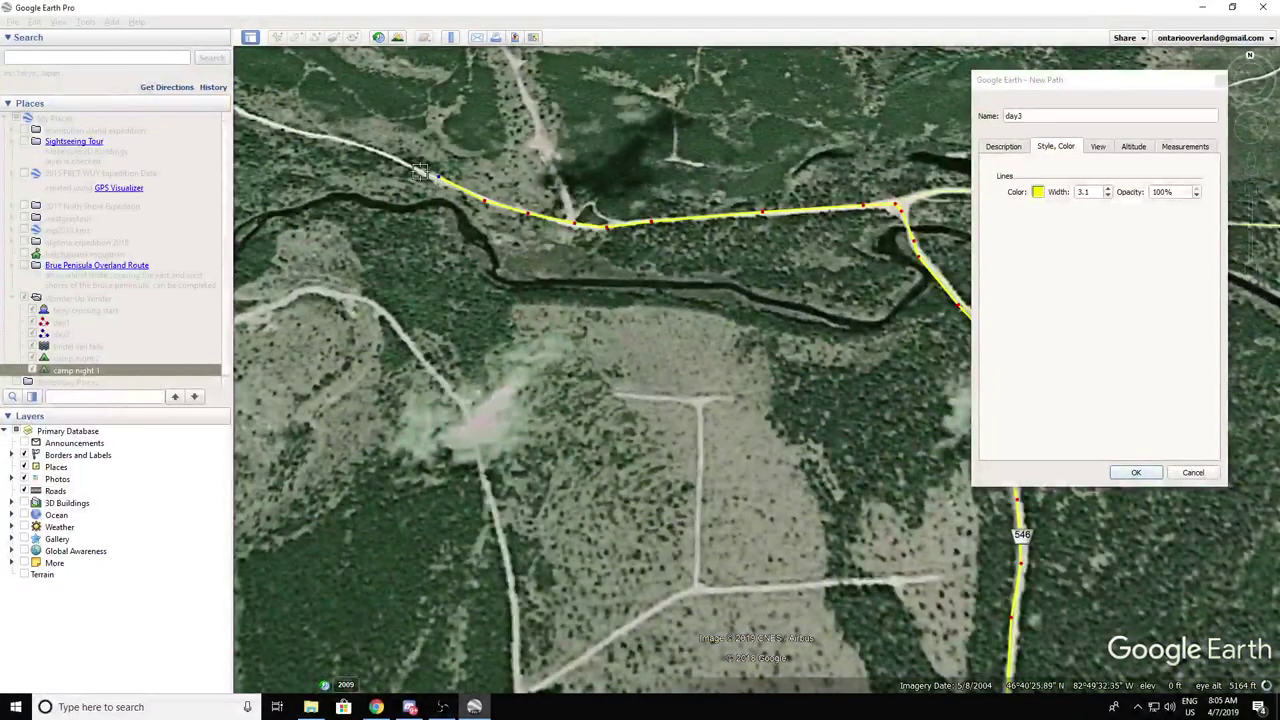
Step: Extend the yellow day3 path northwest along the gravel road north of the river, west of Highway 546
{"action": "left_click", "coordinate": [417, 172]}
{"action": "scroll", "coordinate": [376, 150], "scroll_direction": "up", "scroll_amount": 3}
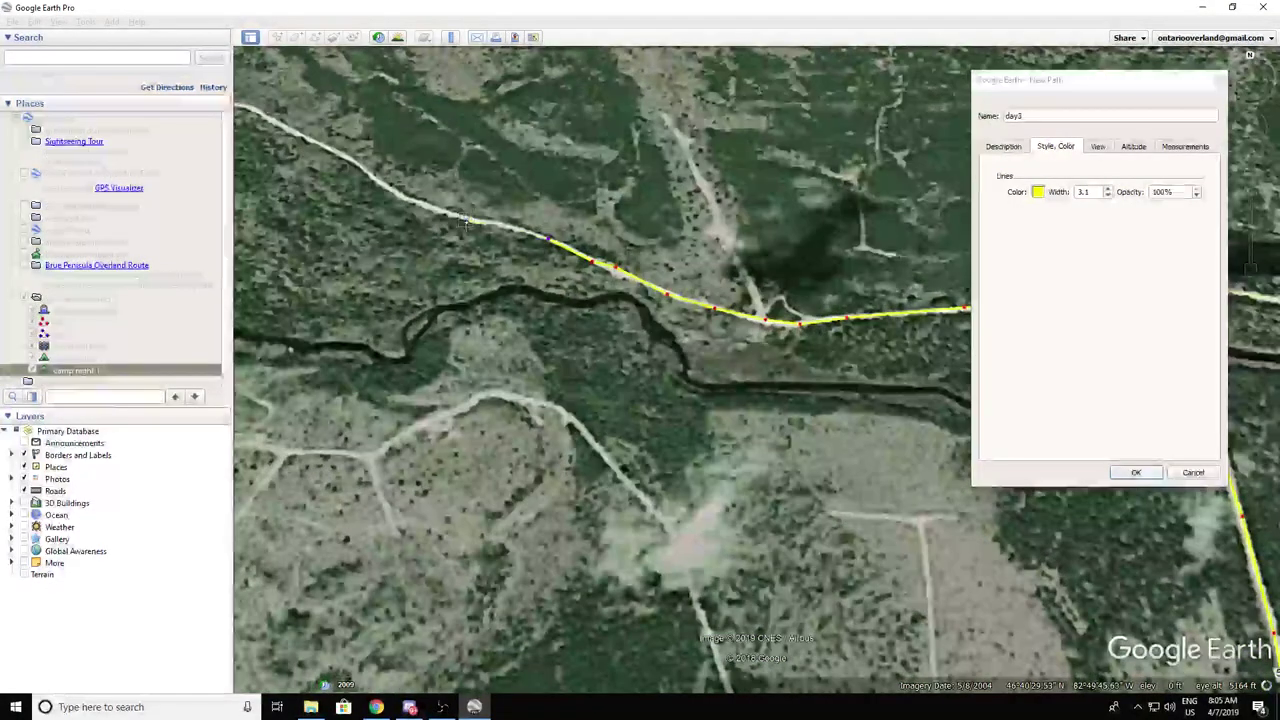
{"action": "left_click", "coordinate": [424, 206]}
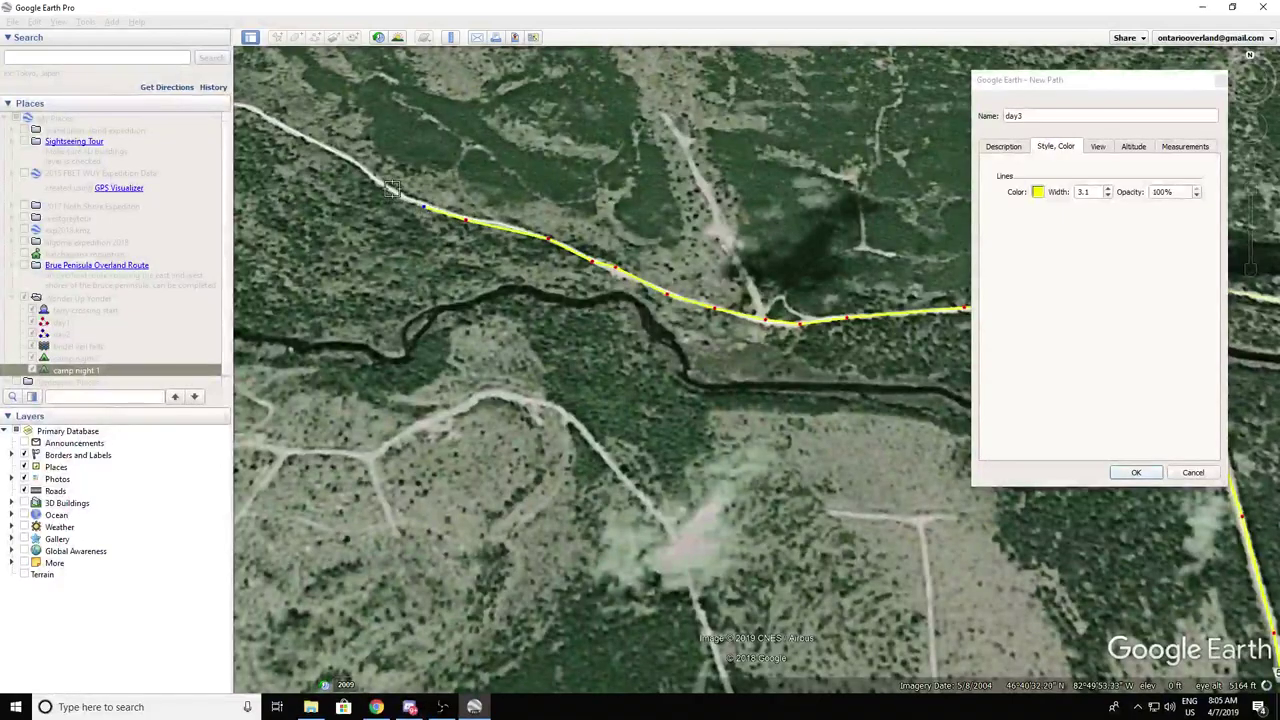
{"action": "left_click", "coordinate": [320, 148]}
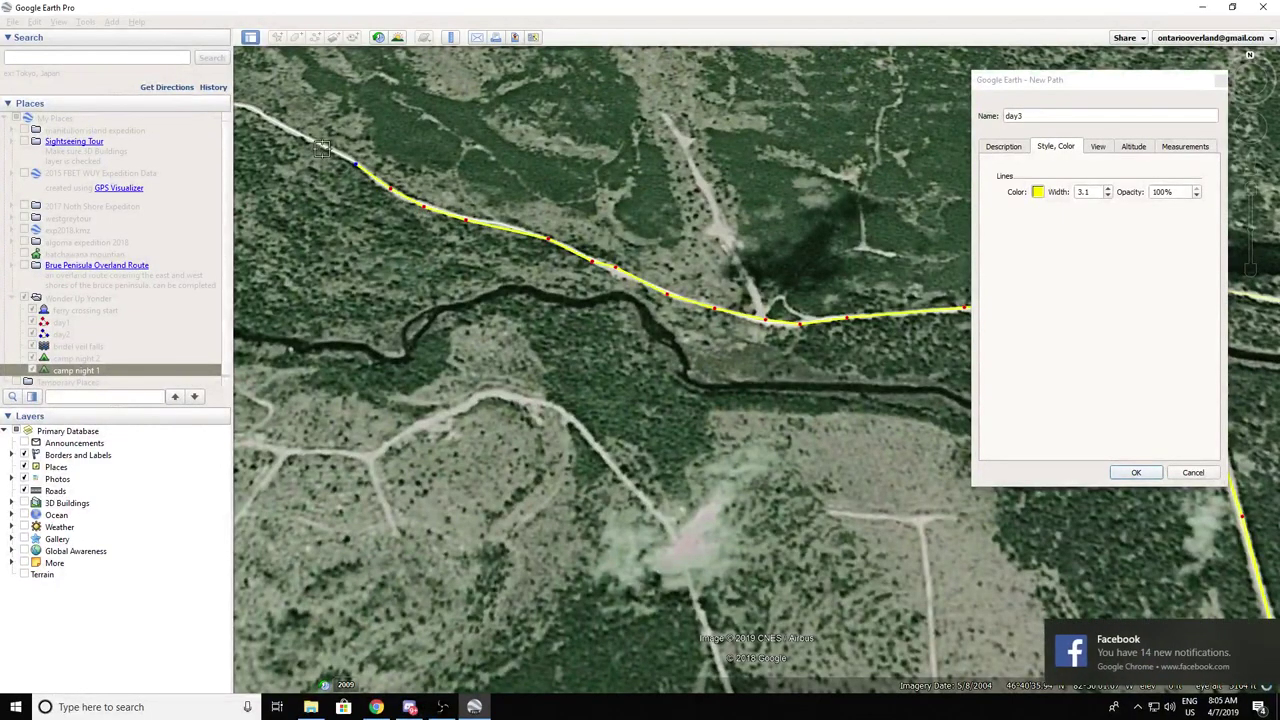
{"action": "key", "text": "Left"}
{"action": "key", "text": "Up"}
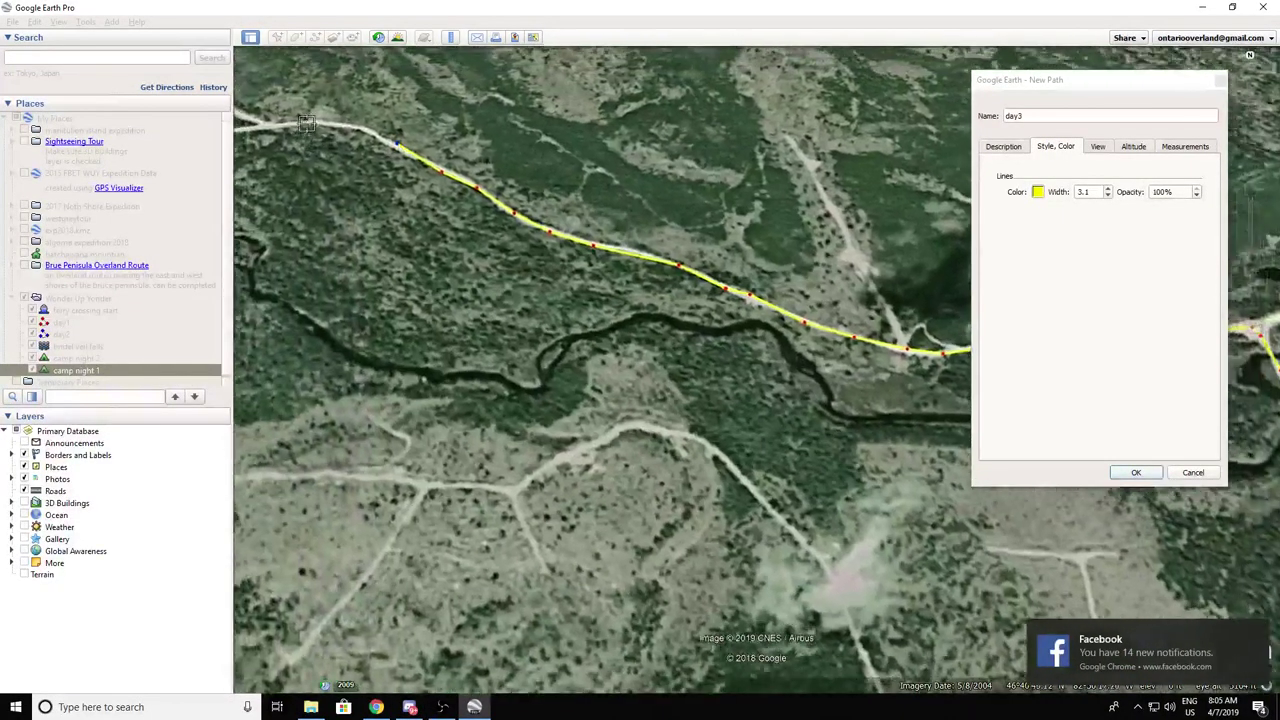
Step: Trace the day3 path west to the road fork and around the bend onto the northern branch
{"action": "left_click", "coordinate": [447, 222]}
{"action": "left_click", "coordinate": [411, 217]}
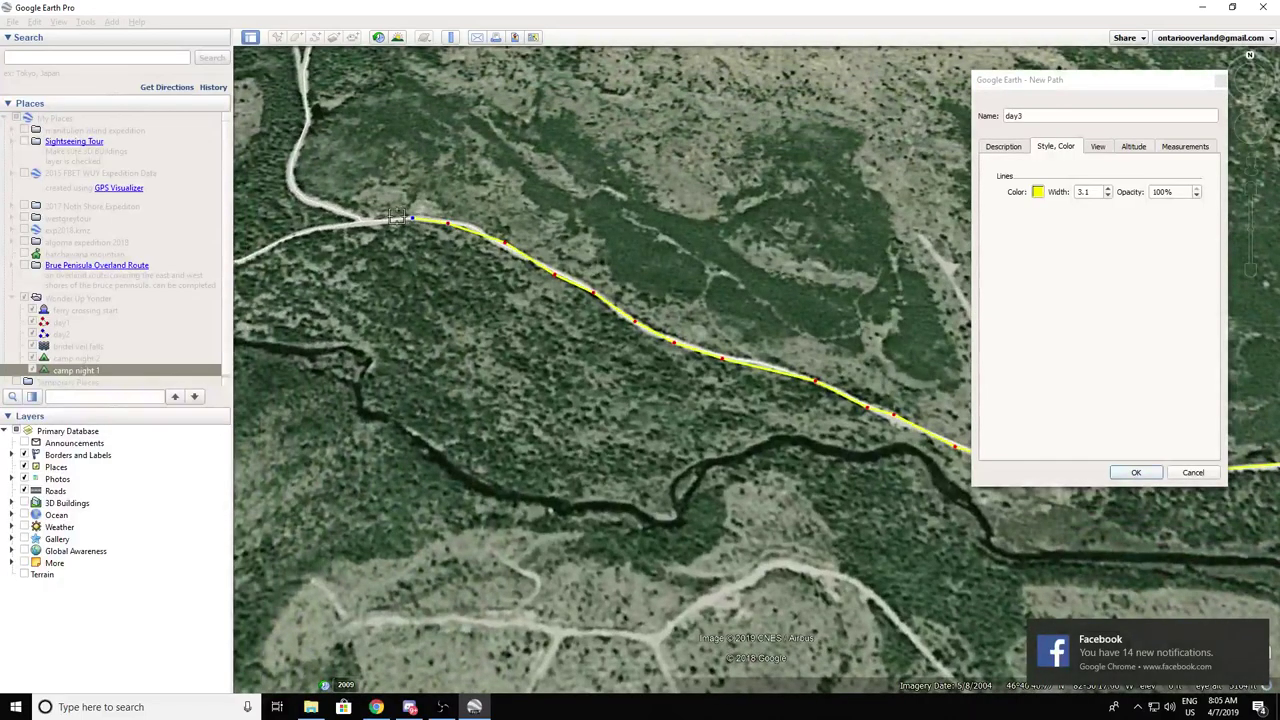
{"action": "left_click", "coordinate": [382, 220]}
{"action": "left_click", "coordinate": [358, 218]}
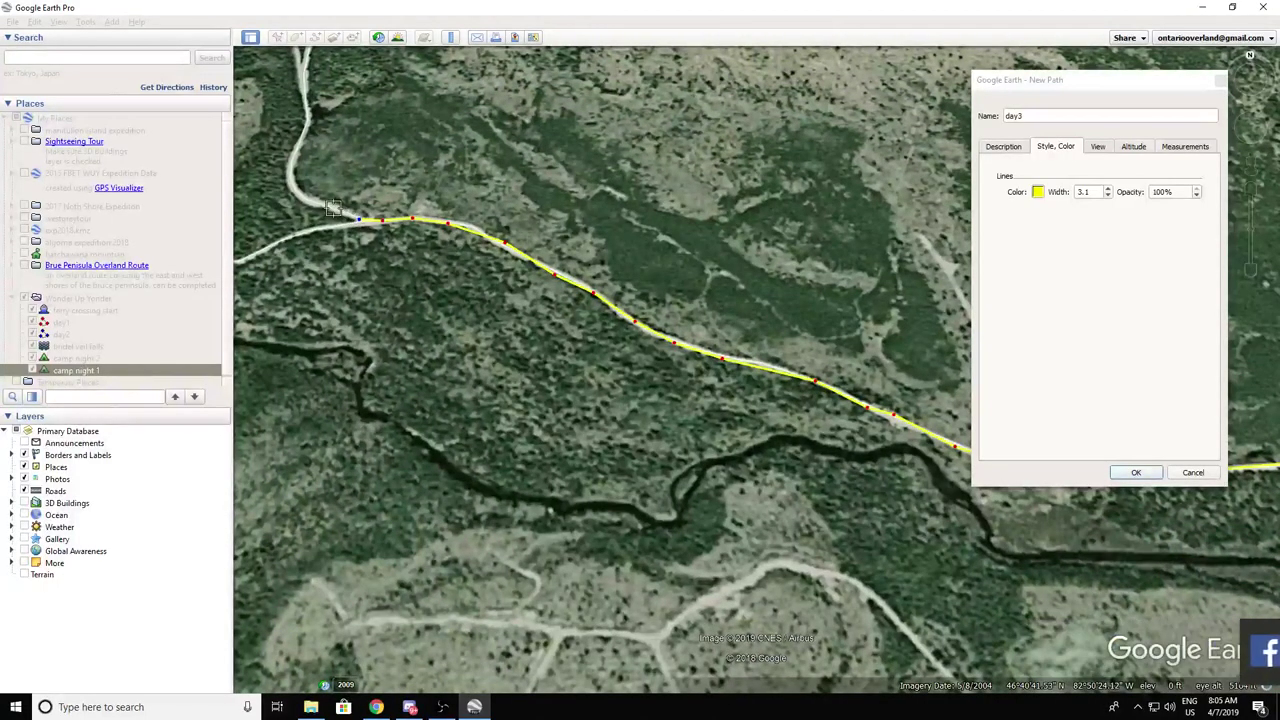
{"action": "left_click", "coordinate": [322, 205]}
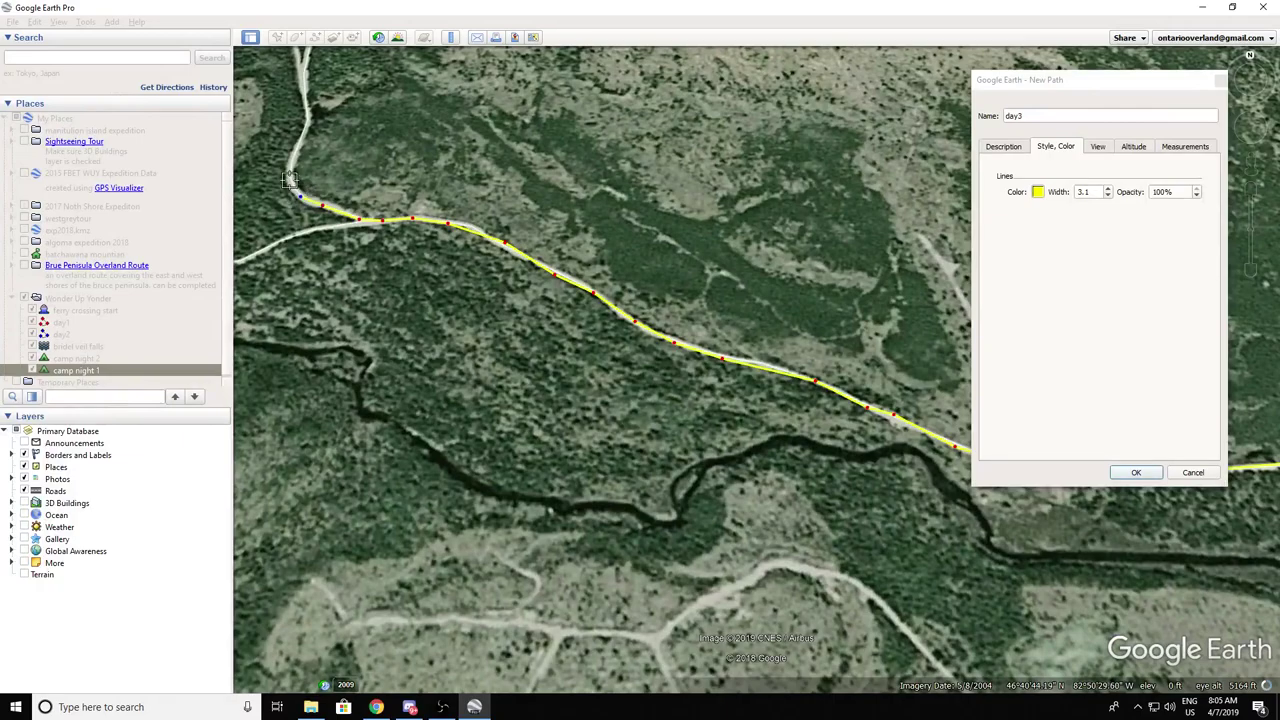
{"action": "left_click", "coordinate": [290, 165]}
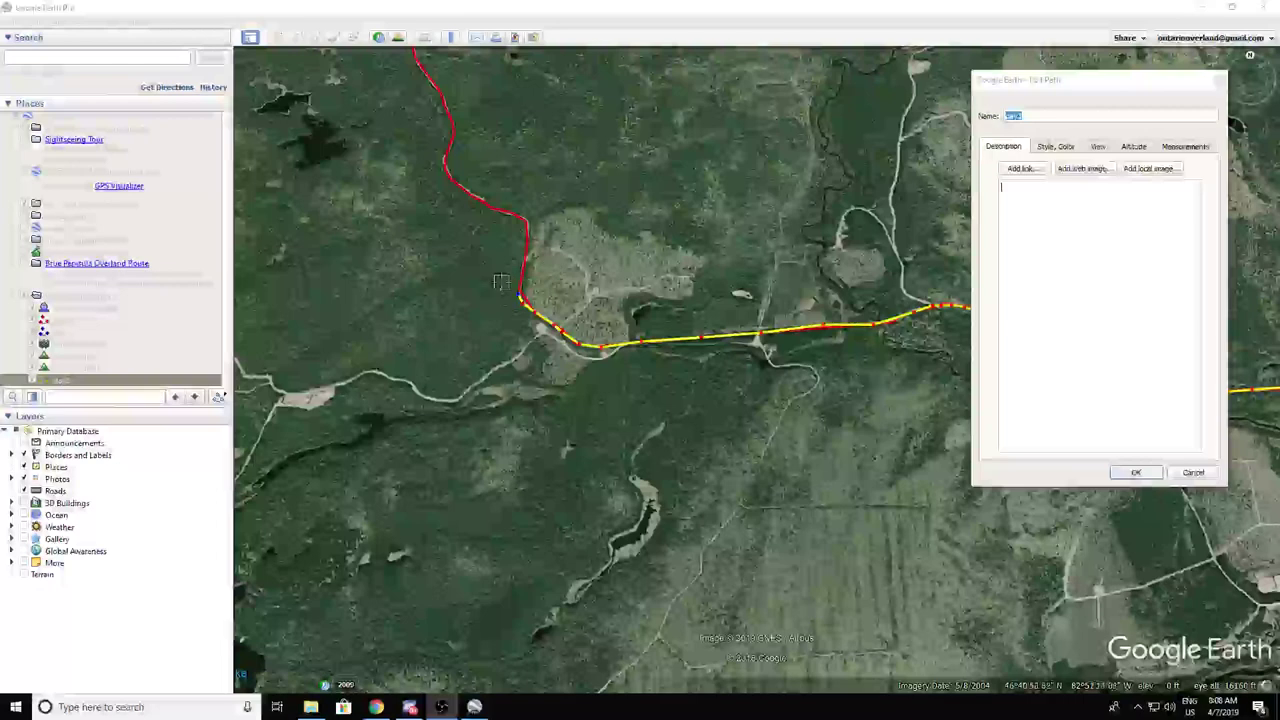
Step: Extend the day3 path north along the red track, past the pale clearing's west side and around the northwestern bends
{"action": "left_click", "coordinate": [523, 268]}
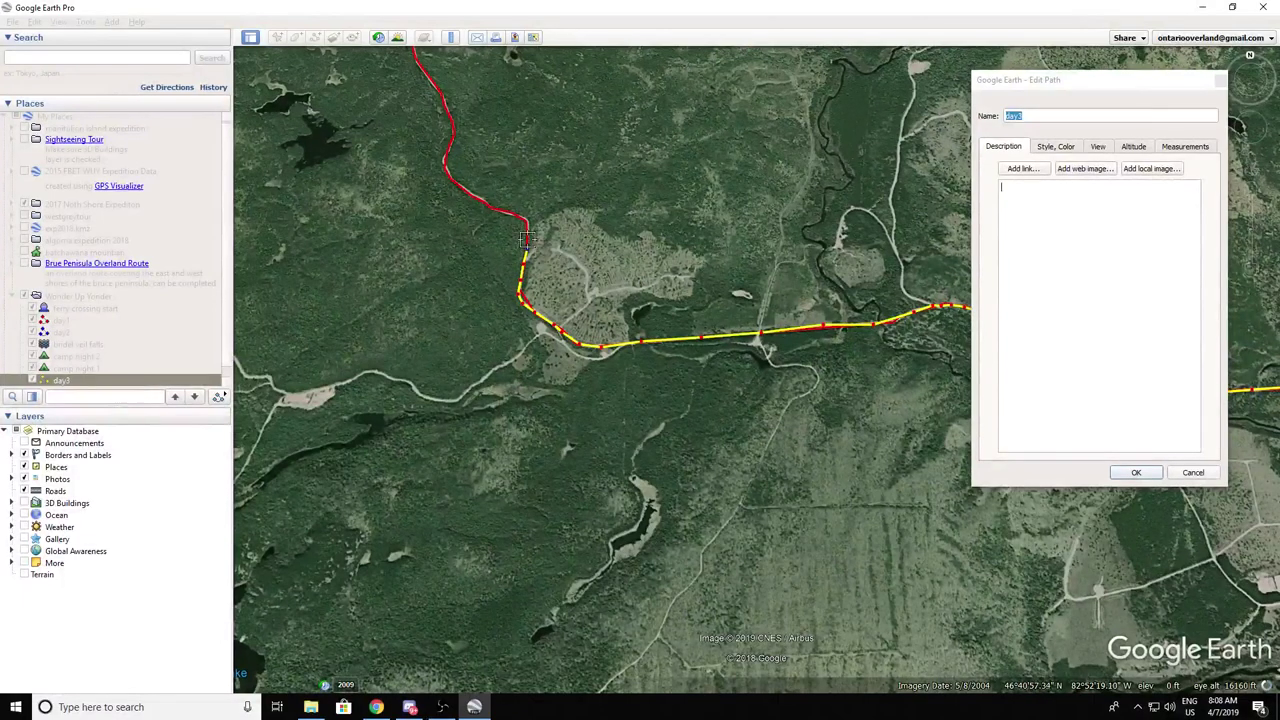
{"action": "left_click", "coordinate": [527, 221]}
{"action": "left_click", "coordinate": [444, 166]}
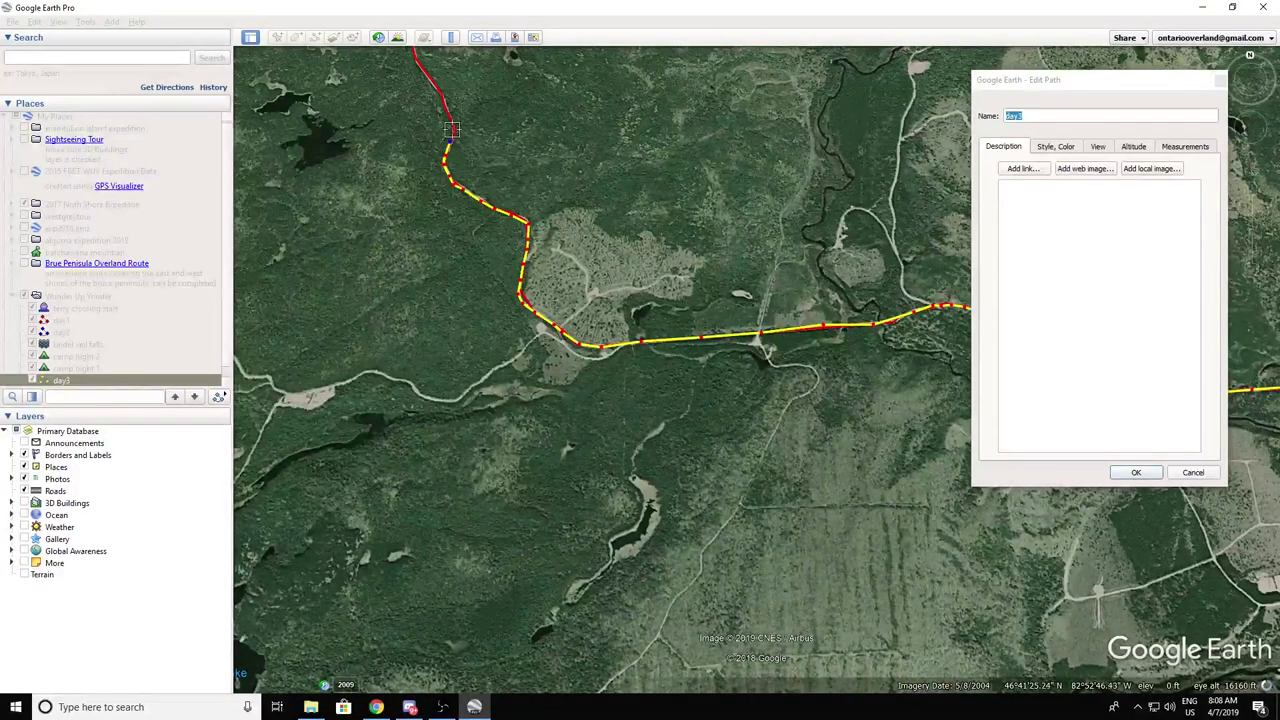
{"action": "key", "text": "Left"}
{"action": "key", "text": "Up"}
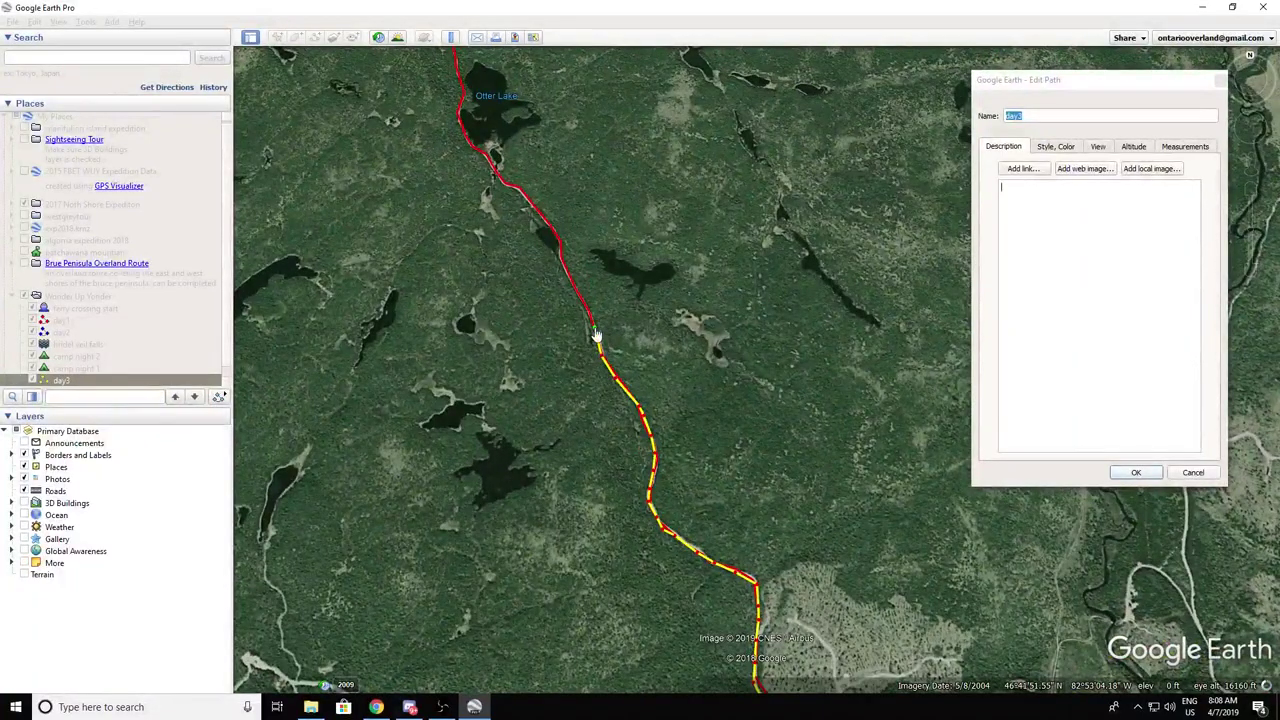
Step: Trace the day3 path northwest along the red track past the small ponds just south of Otter Lake
{"action": "left_click", "coordinate": [575, 288]}
{"action": "left_click", "coordinate": [559, 252]}
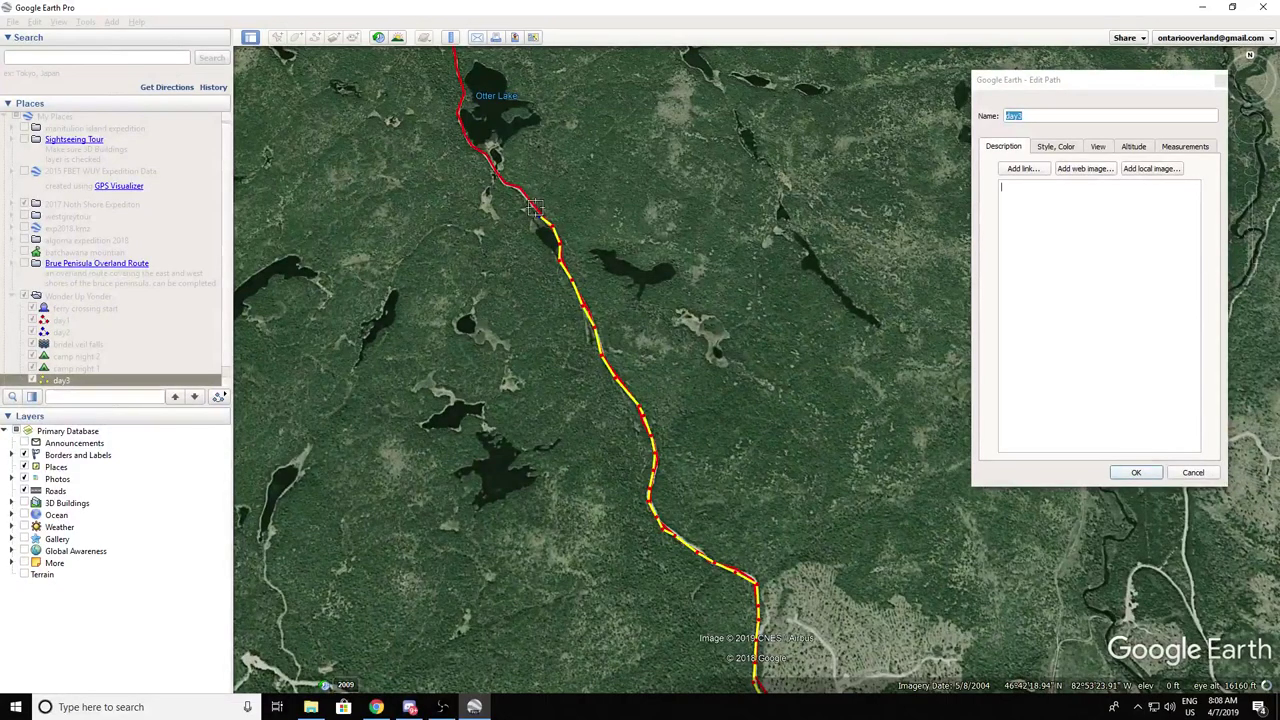
{"action": "left_click", "coordinate": [522, 195]}
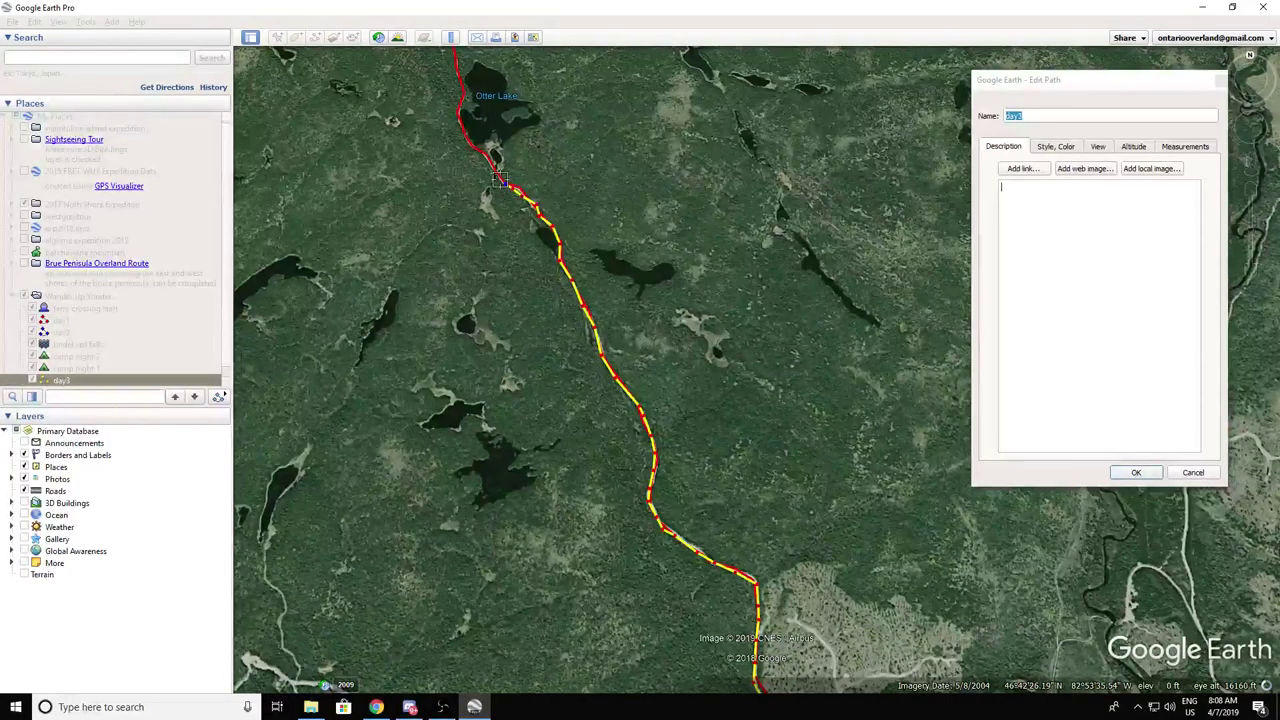
{"action": "scroll", "coordinate": [499, 180], "scroll_direction": "up", "scroll_amount": 4}
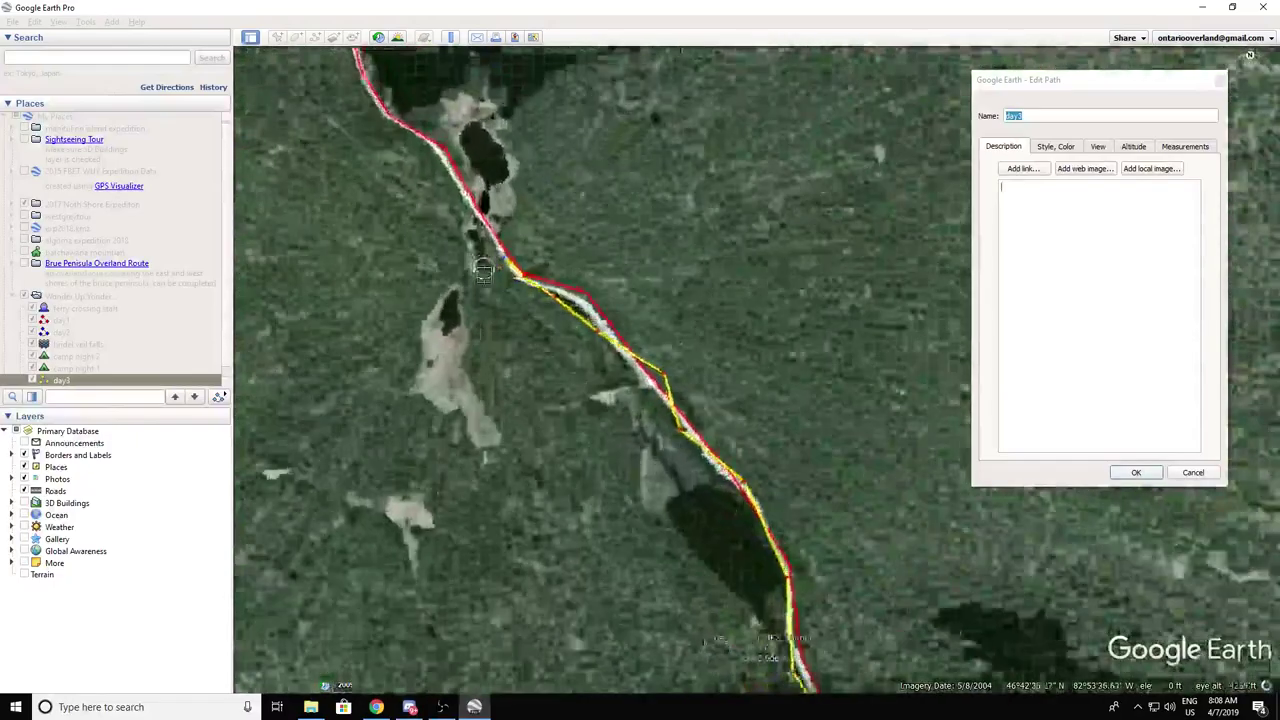
{"action": "left_click", "coordinate": [497, 236]}
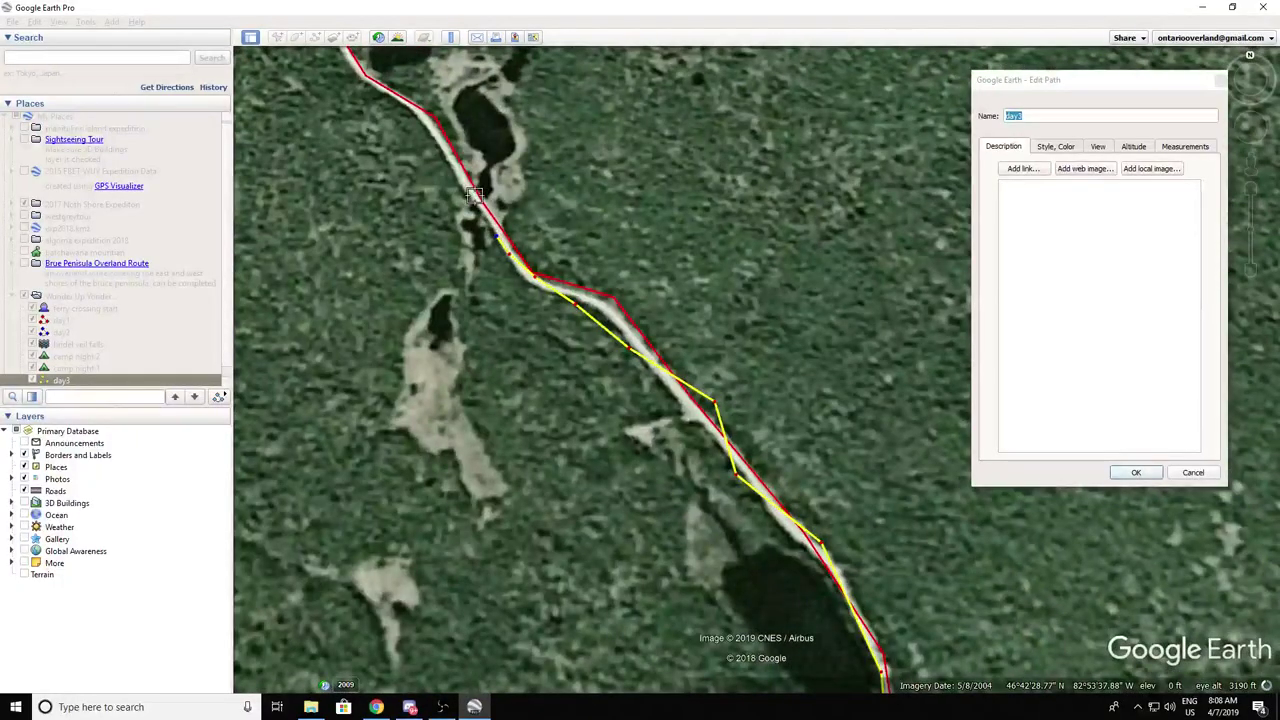
{"action": "left_click", "coordinate": [444, 144]}
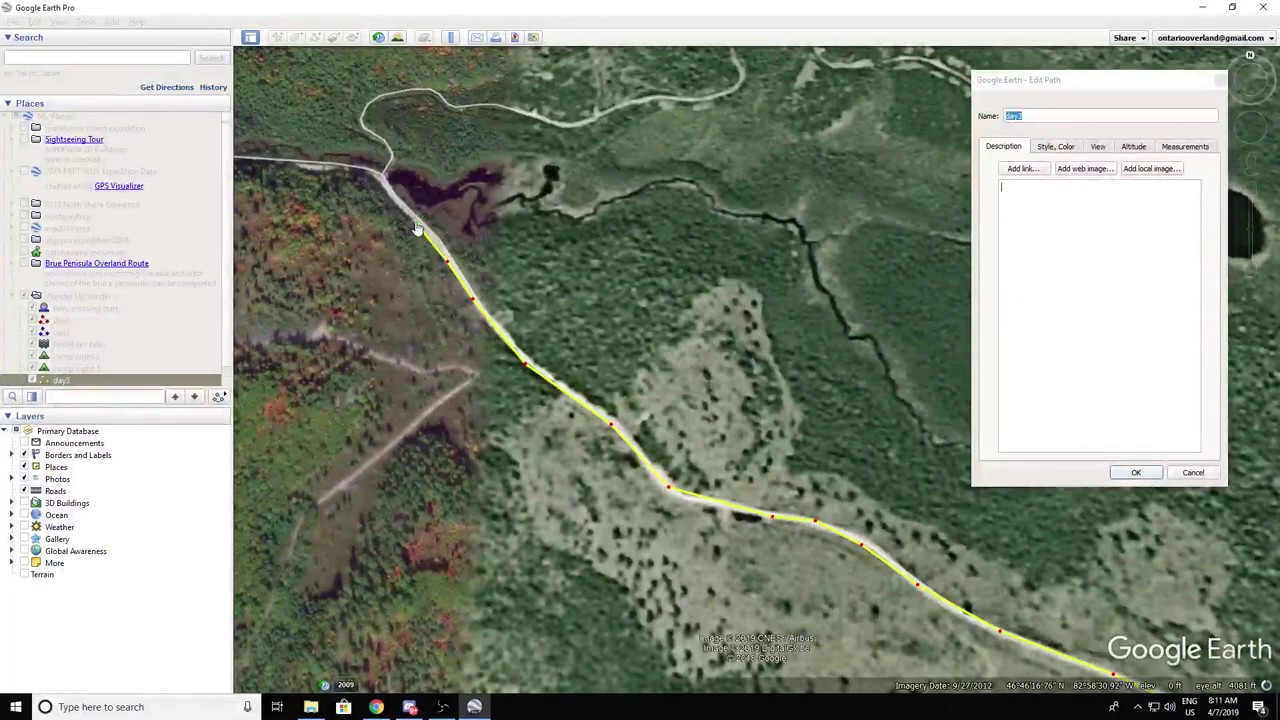
Step: Extend the day3 path northwest to the road junction beside the dark river
{"action": "left_click", "coordinate": [399, 200]}
{"action": "left_click", "coordinate": [382, 174]}
{"action": "key", "text": "Left"}
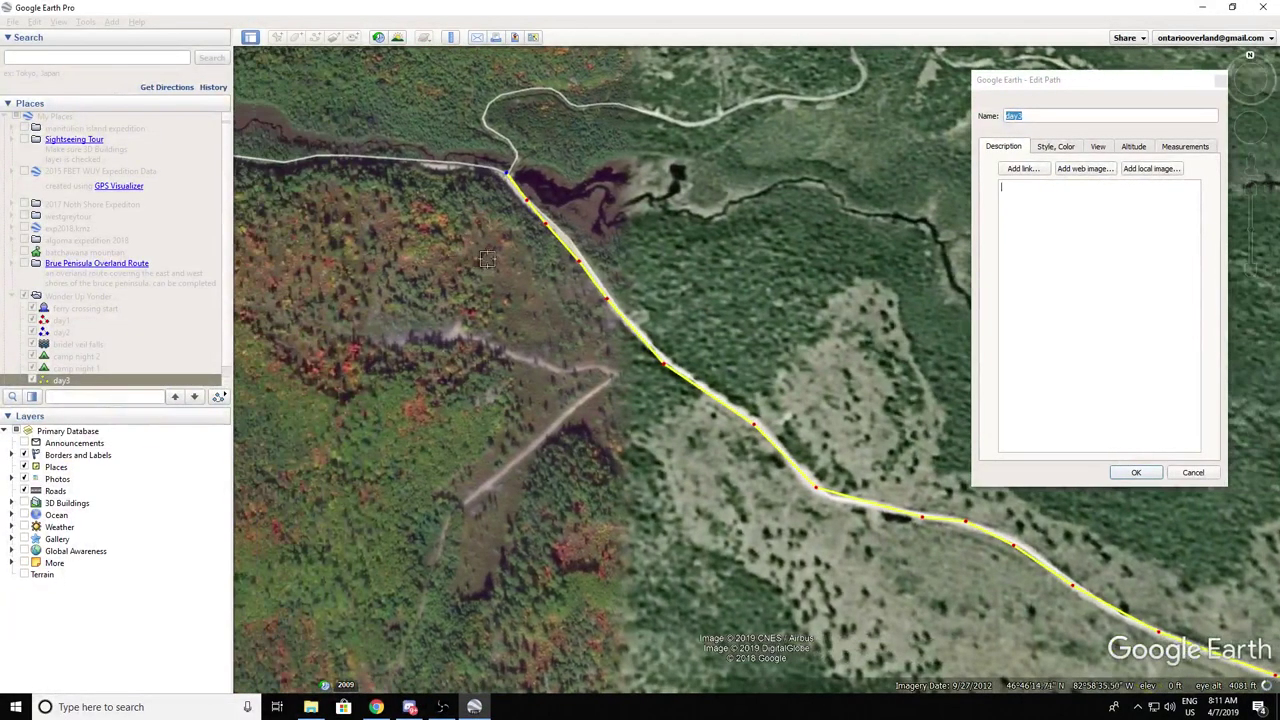
Step: Examine the dirt tracks southwest of the day3 path, below the river junction, as a possible route
{"action": "scroll", "coordinate": [563, 258], "scroll_direction": "up", "scroll_amount": 2}
{"action": "scroll", "coordinate": [669, 342], "scroll_direction": "up", "scroll_amount": 2}
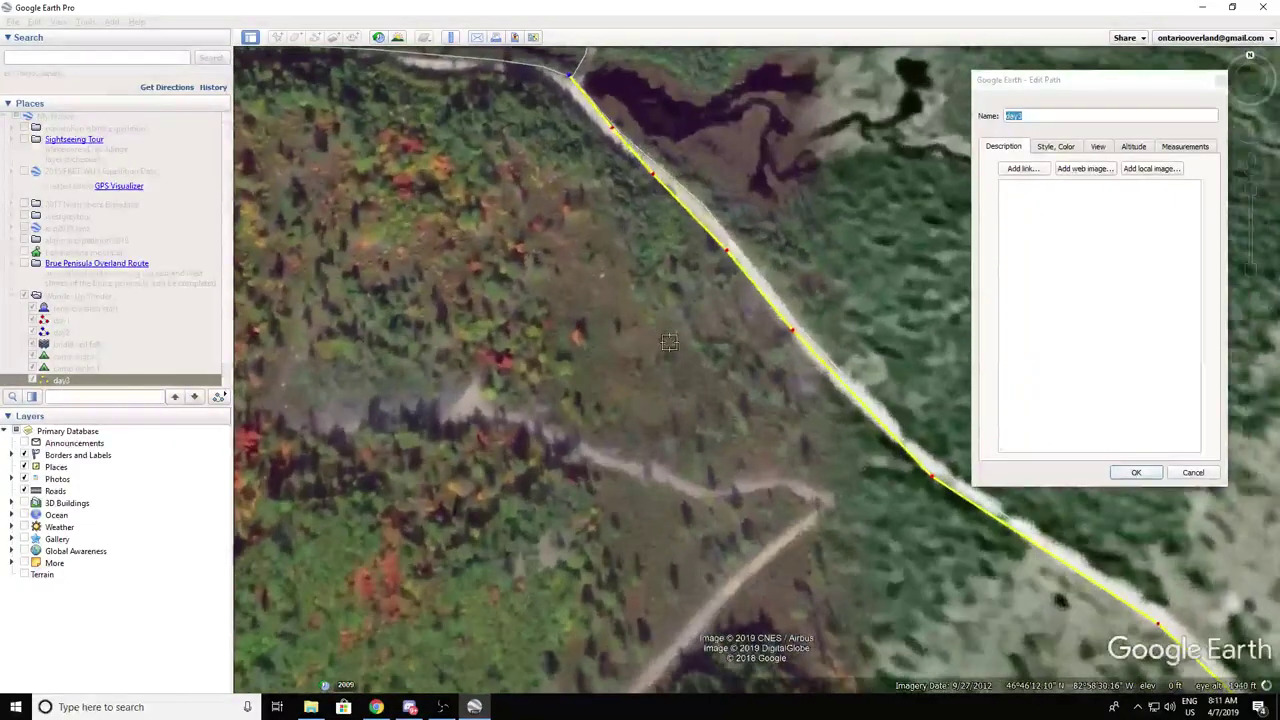
{"action": "scroll", "coordinate": [799, 366], "scroll_direction": "down", "scroll_amount": 2}
{"action": "key", "text": "Down"}
{"action": "key", "text": "Right"}
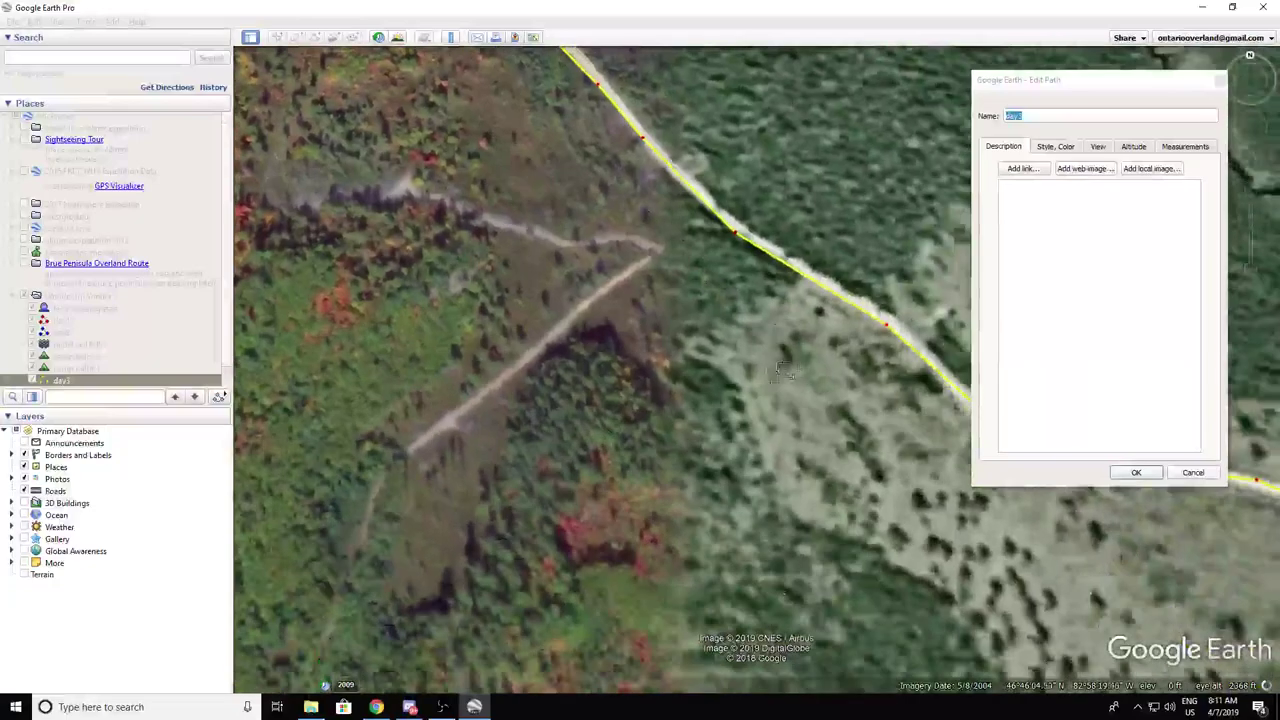
{"action": "key", "text": "Left"}
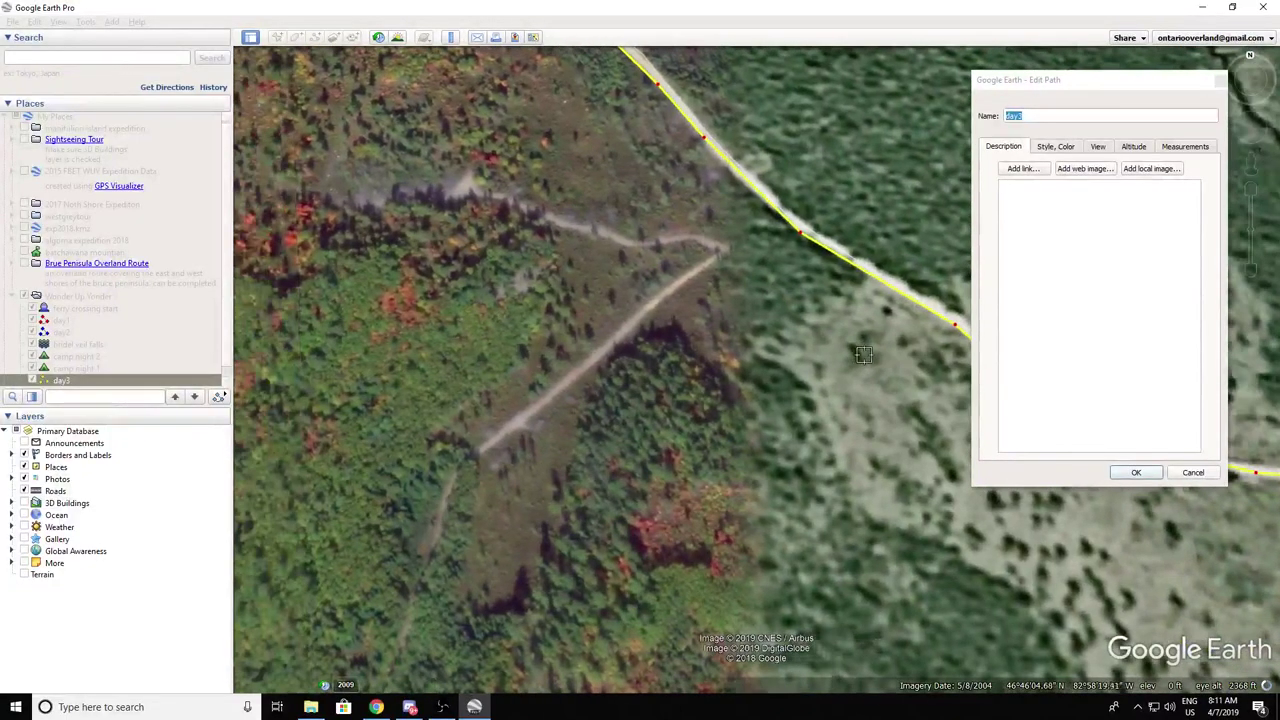
{"action": "key", "text": "Left"}
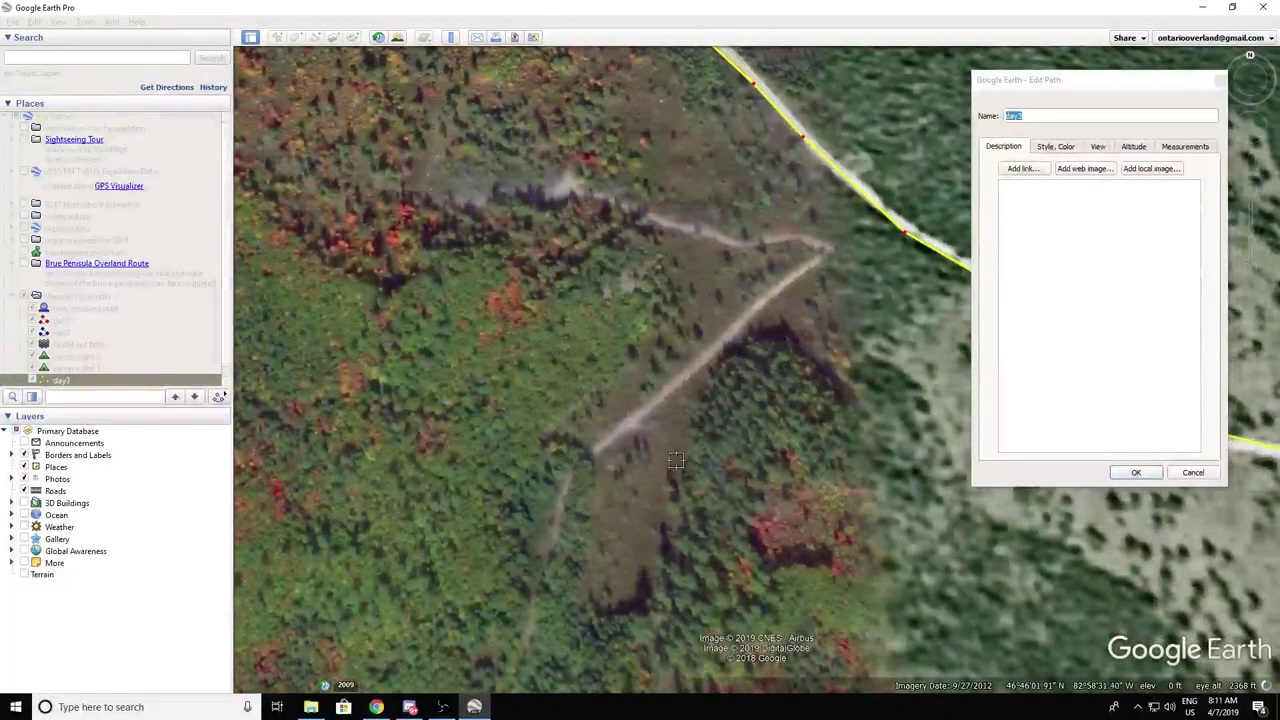
{"action": "key", "text": "Up"}
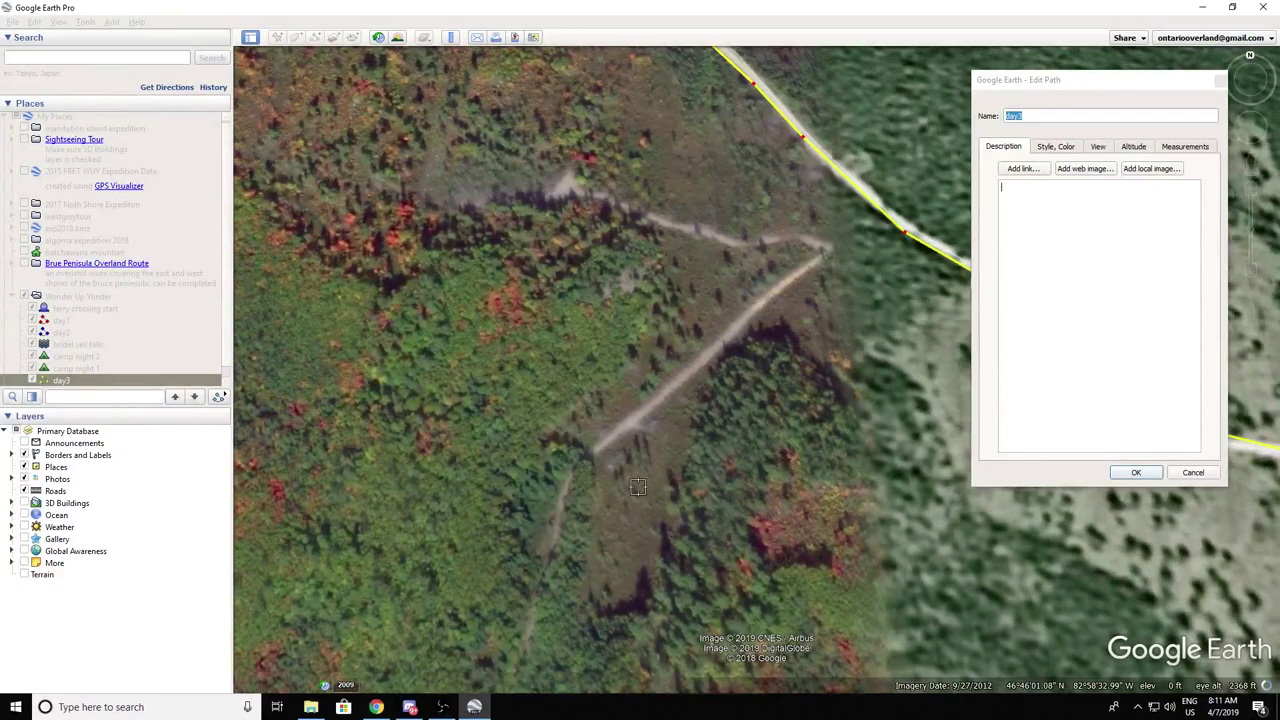
{"action": "key", "text": "Left"}
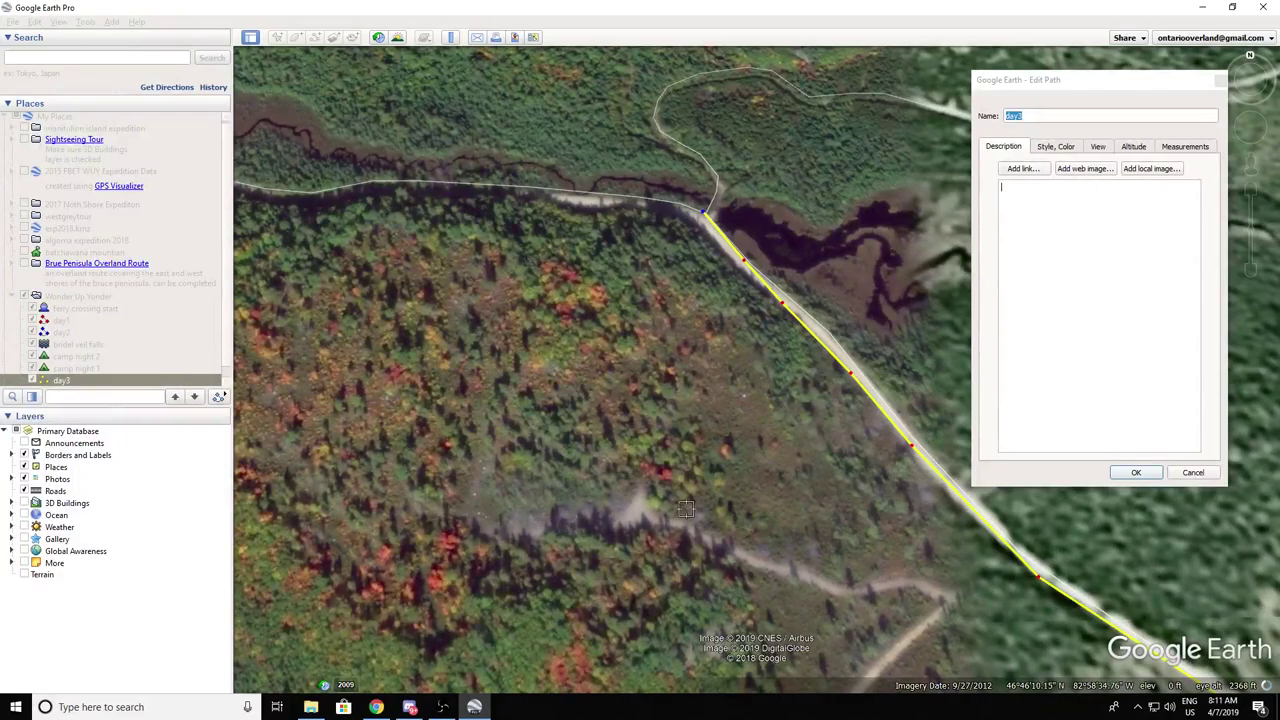
Step: Trace the day3 path west from the river junction along the road on the river's south bank
{"action": "left_click", "coordinate": [573, 201]}
{"action": "left_click", "coordinate": [491, 187]}
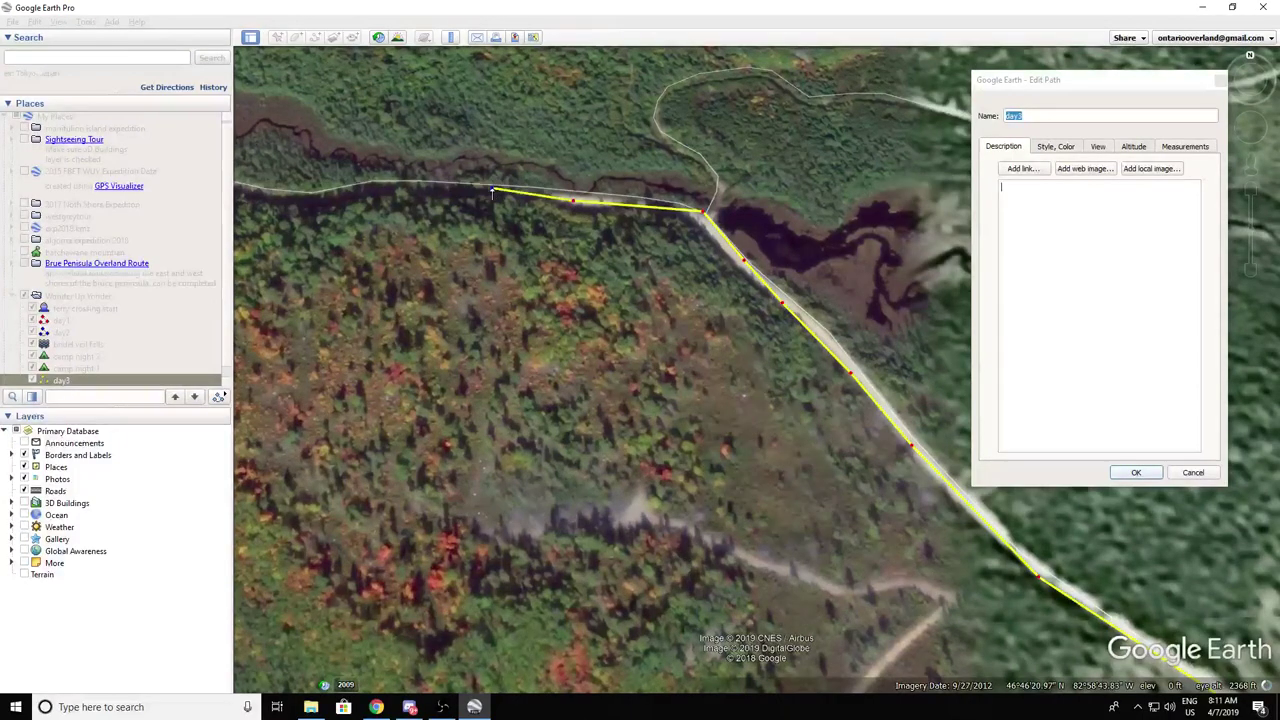
{"action": "left_click", "coordinate": [398, 189]}
{"action": "left_click", "coordinate": [290, 199]}
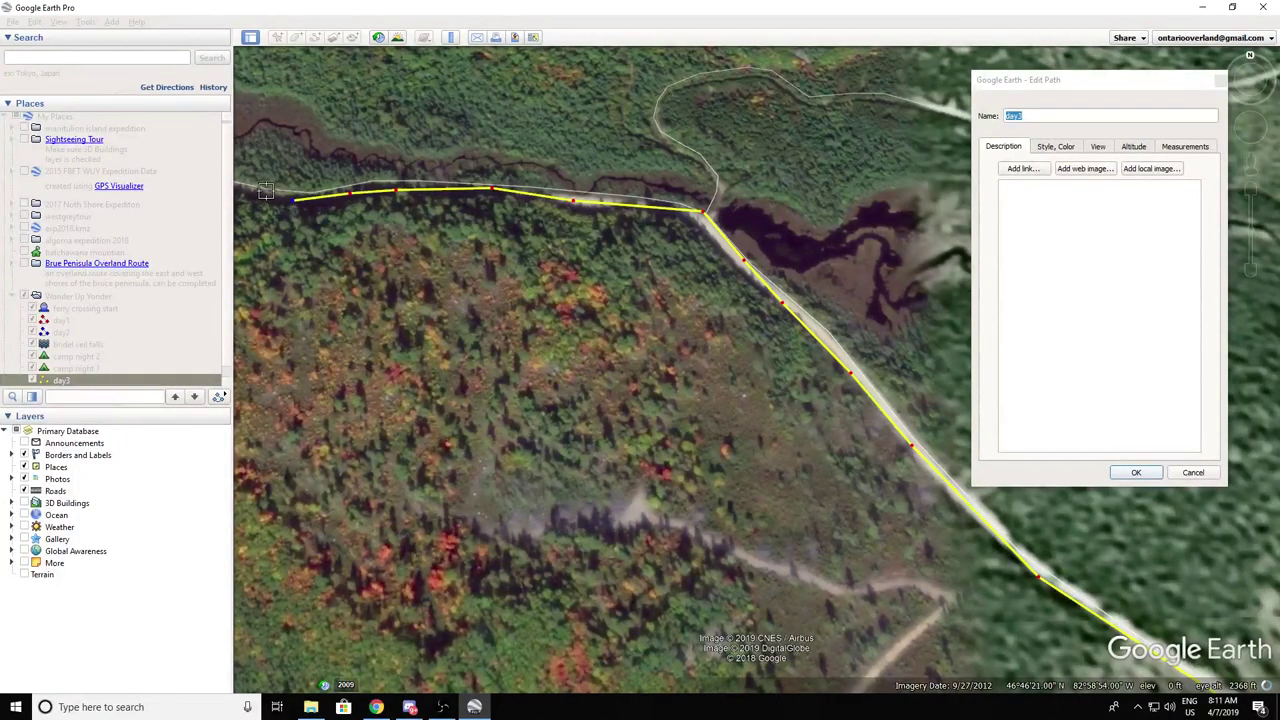
{"action": "left_click", "coordinate": [259, 189]}
Step: Continue the day3 path around the road's northwest bend, keeping south of the winding river
{"action": "key", "text": "Left"}
{"action": "left_click", "coordinate": [404, 184]}
{"action": "left_click", "coordinate": [342, 163]}
{"action": "left_click", "coordinate": [297, 131]}
{"action": "left_click", "coordinate": [268, 96]}
{"action": "key", "text": "Left"}
{"action": "key", "text": "Up"}
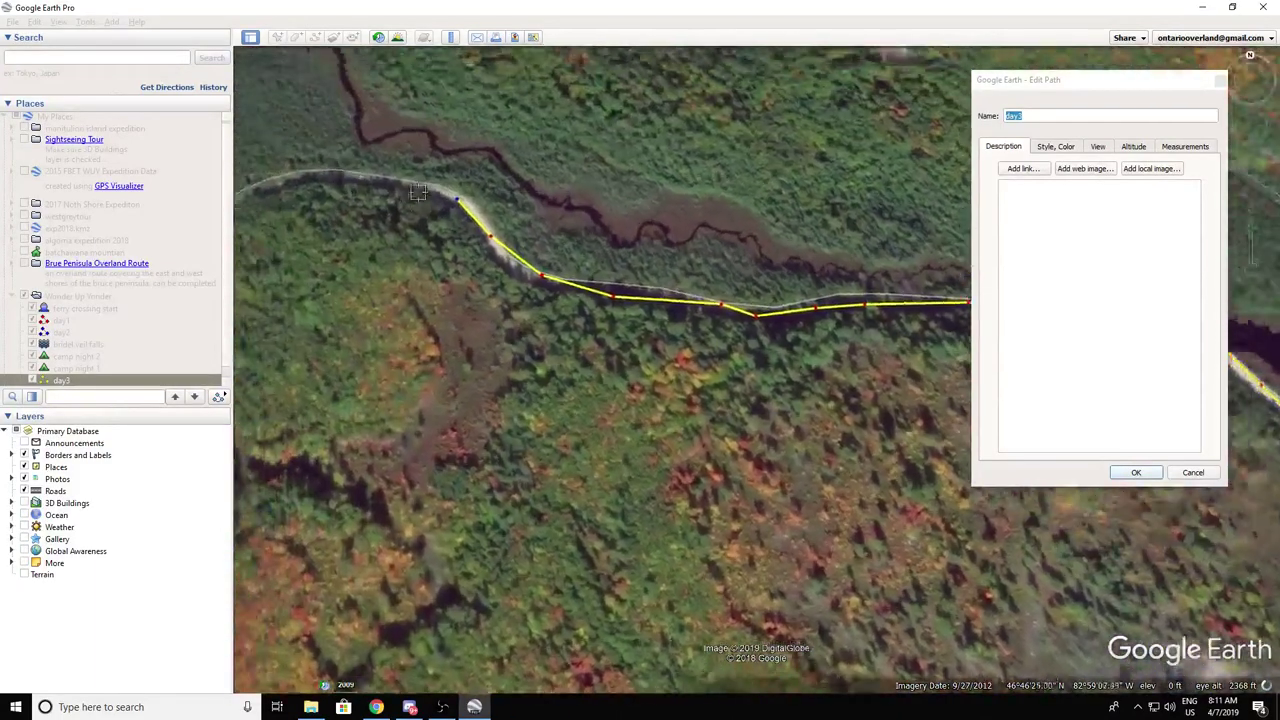
Step: Trace the day3 path west over the road's curve and down to the side road heading south
{"action": "left_click", "coordinate": [434, 213]}
{"action": "left_click", "coordinate": [370, 207]}
{"action": "left_click", "coordinate": [295, 215]}
{"action": "left_click", "coordinate": [273, 229]}
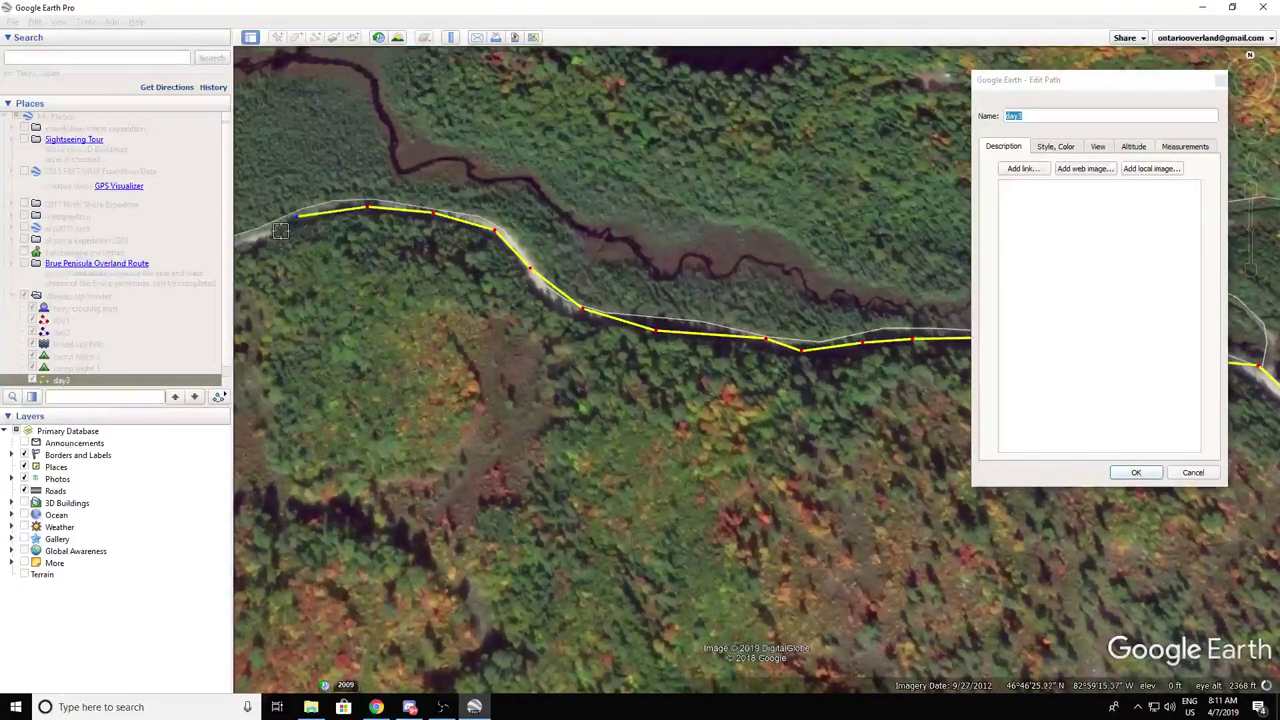
{"action": "key", "text": "Left"}
{"action": "left_click", "coordinate": [470, 243]}
{"action": "left_click", "coordinate": [428, 255]}
Step: Extend the day3 path northwest from the side road, across the river, and just beyond the crossing
{"action": "left_click", "coordinate": [323, 226]}
{"action": "left_click", "coordinate": [294, 194]}
{"action": "left_click", "coordinate": [260, 151]}
{"action": "key", "text": "Left"}
{"action": "key", "text": "Up"}
{"action": "left_click", "coordinate": [365, 262]}
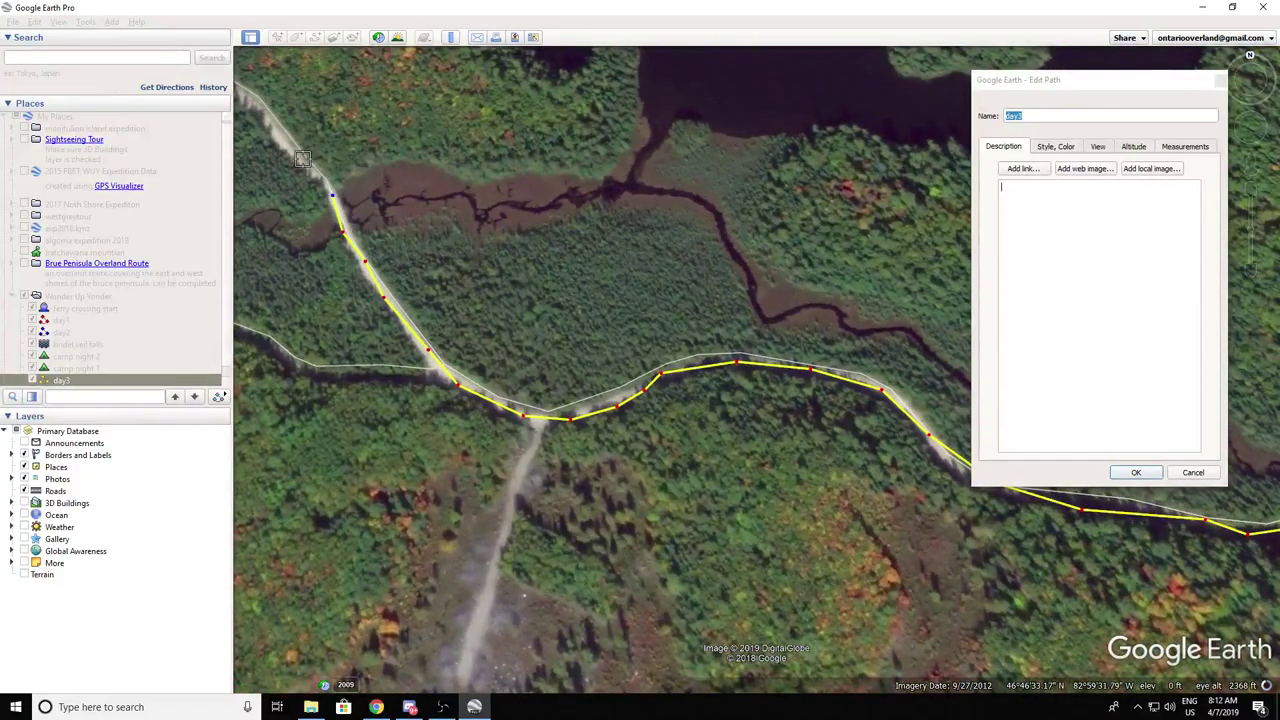
{"action": "left_click", "coordinate": [303, 159]}
Step: Trace the day3 path northwest from the river crossing along the gravel road southwest of the large lake
{"action": "key", "text": "Left"}
{"action": "key", "text": "Up"}
{"action": "left_click", "coordinate": [398, 186]}
{"action": "left_click", "coordinate": [339, 149]}
{"action": "left_click", "coordinate": [283, 118]}
{"action": "left_click", "coordinate": [264, 96]}
{"action": "key", "text": "Up"}
{"action": "key", "text": "Left"}
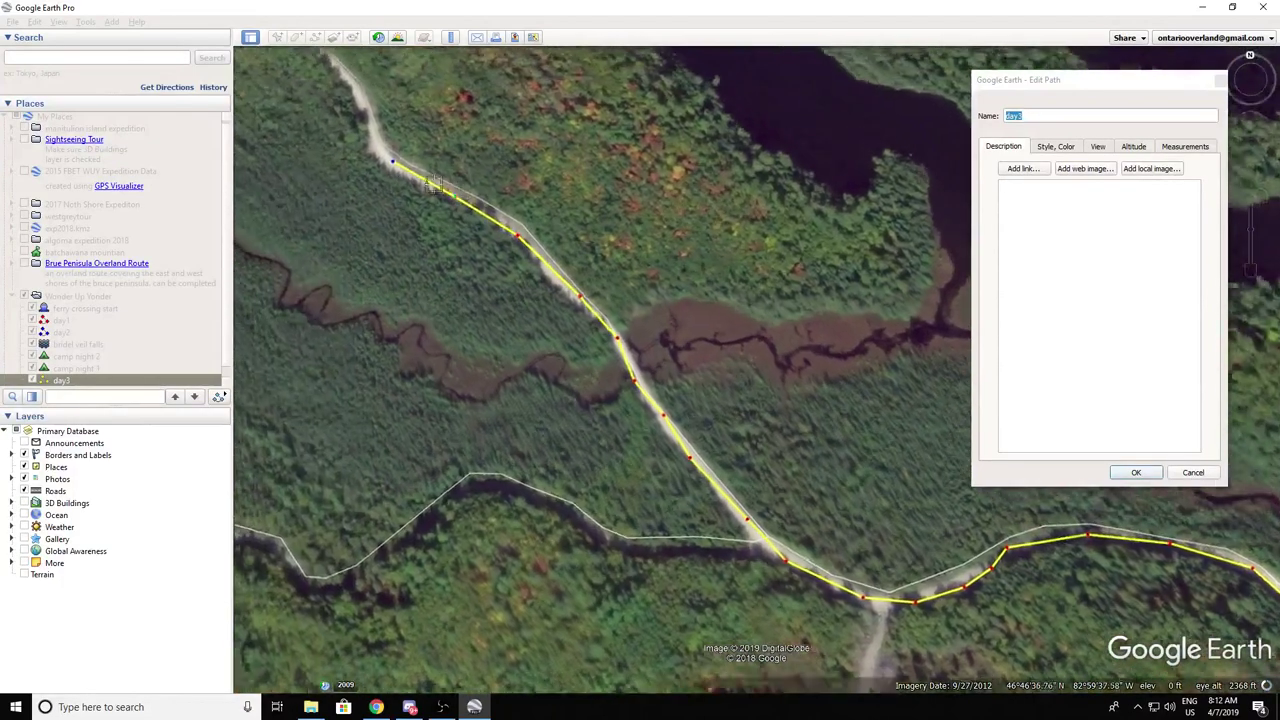
{"action": "left_click", "coordinate": [460, 218]}
{"action": "left_click", "coordinate": [448, 172]}
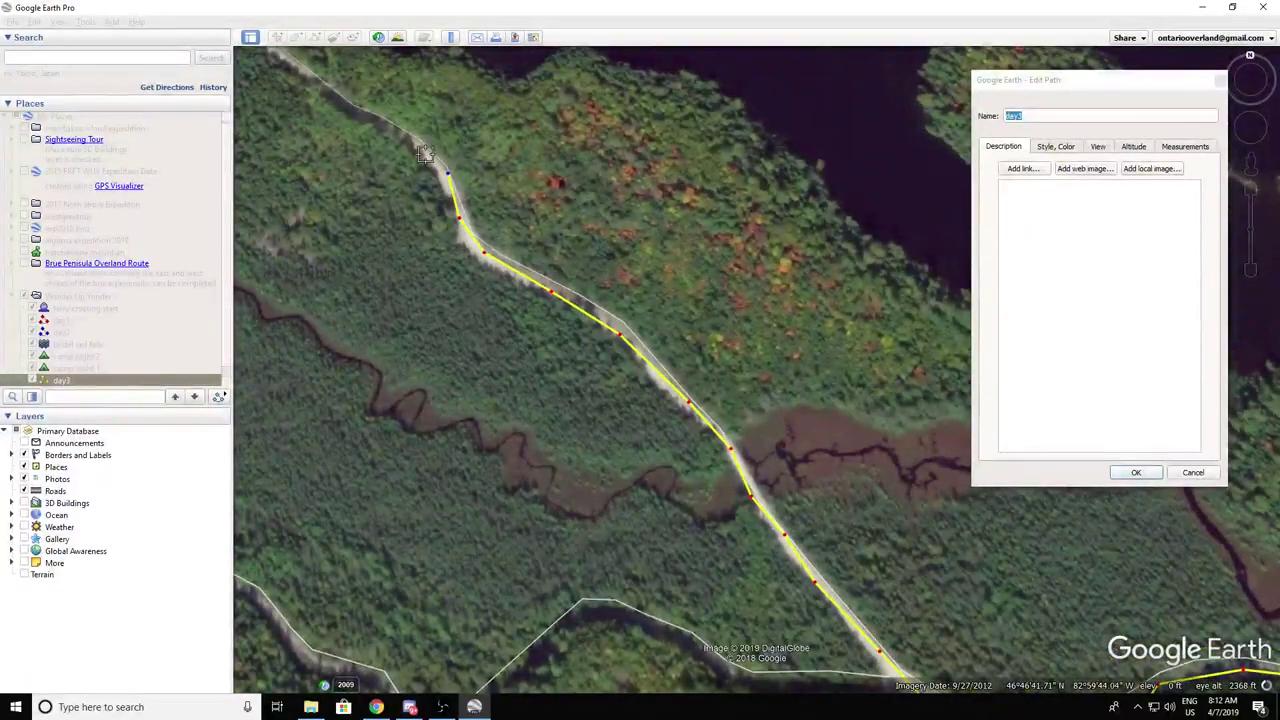
Step: Extend the day3 path past the gravel patch west of the lake and around the bend to the logged area
{"action": "scroll", "coordinate": [723, 421], "scroll_direction": "down", "scroll_amount": 5}
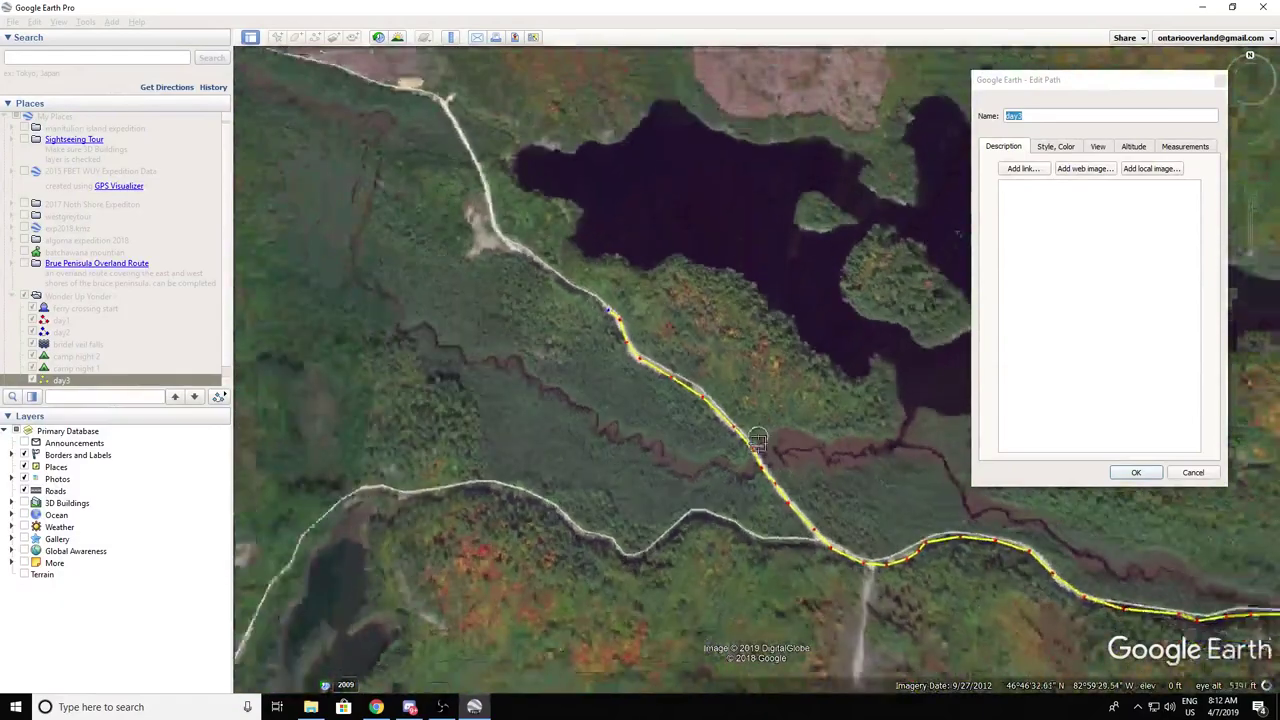
{"action": "scroll", "coordinate": [640, 370], "scroll_direction": "up", "scroll_amount": 3}
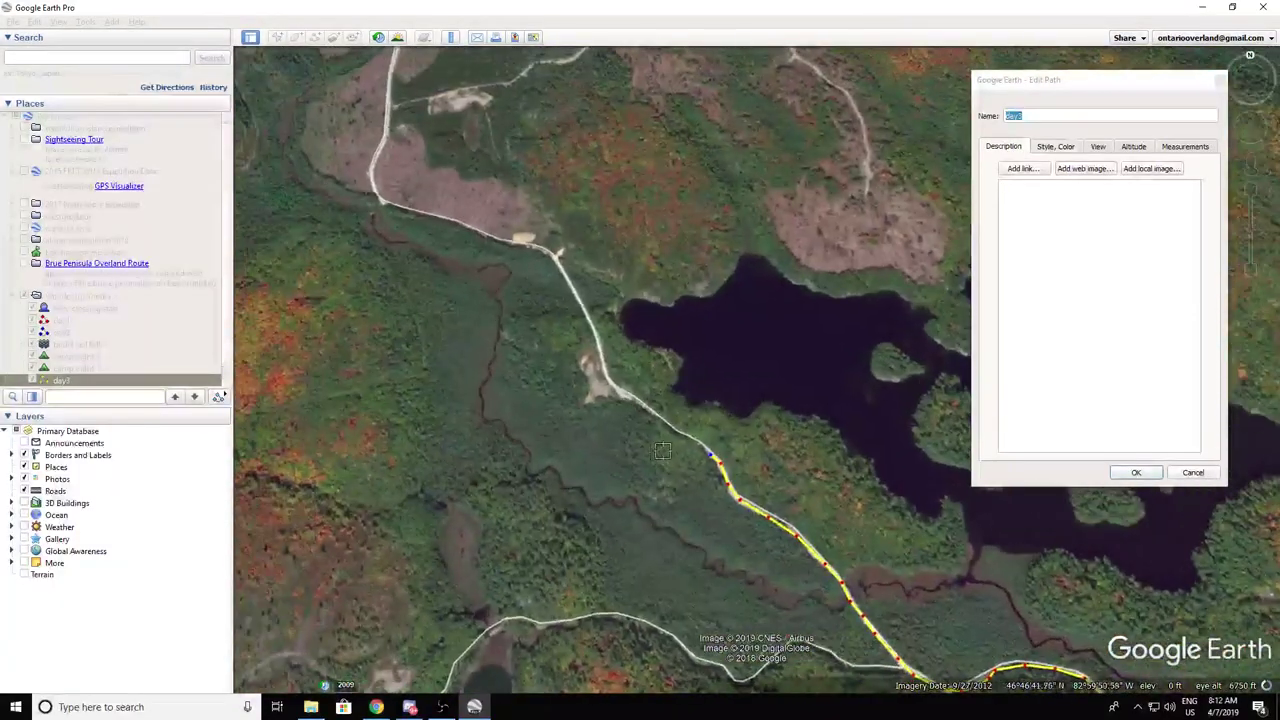
{"action": "left_click", "coordinate": [628, 390]}
{"action": "left_click", "coordinate": [590, 366]}
{"action": "left_click", "coordinate": [558, 277]}
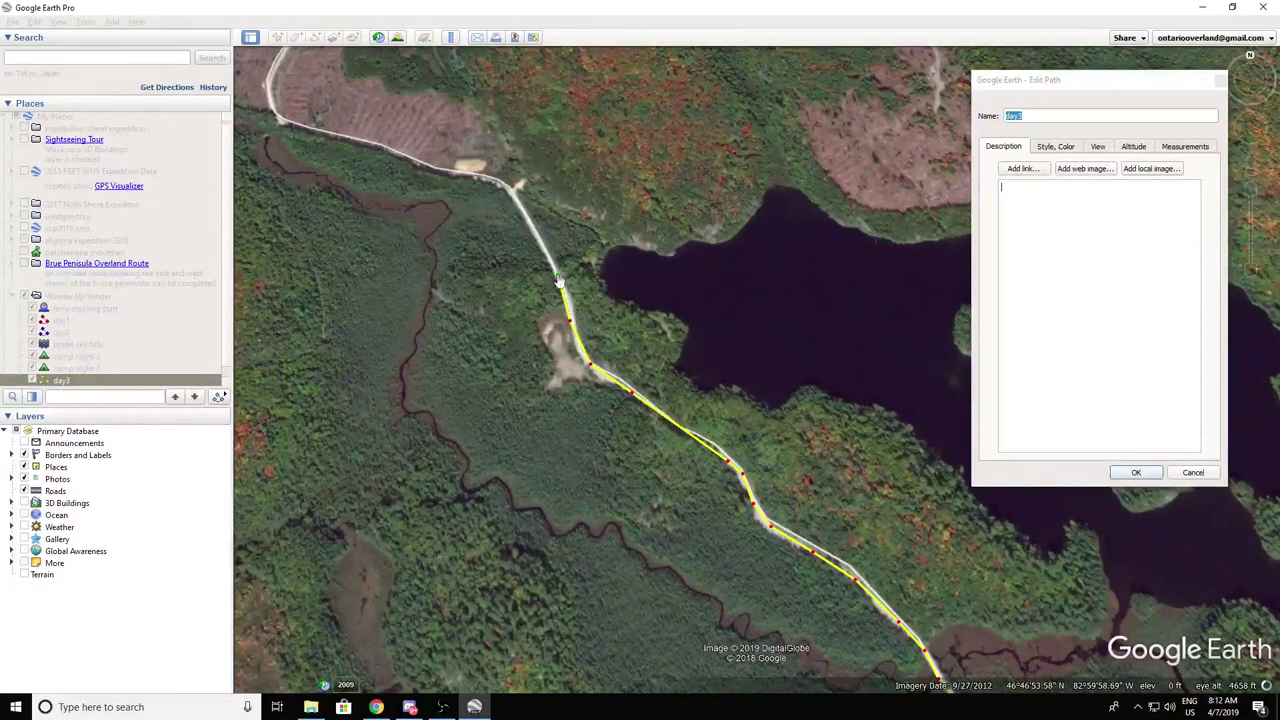
{"action": "left_click", "coordinate": [510, 191]}
{"action": "left_click", "coordinate": [475, 180]}
{"action": "left_click", "coordinate": [430, 167]}
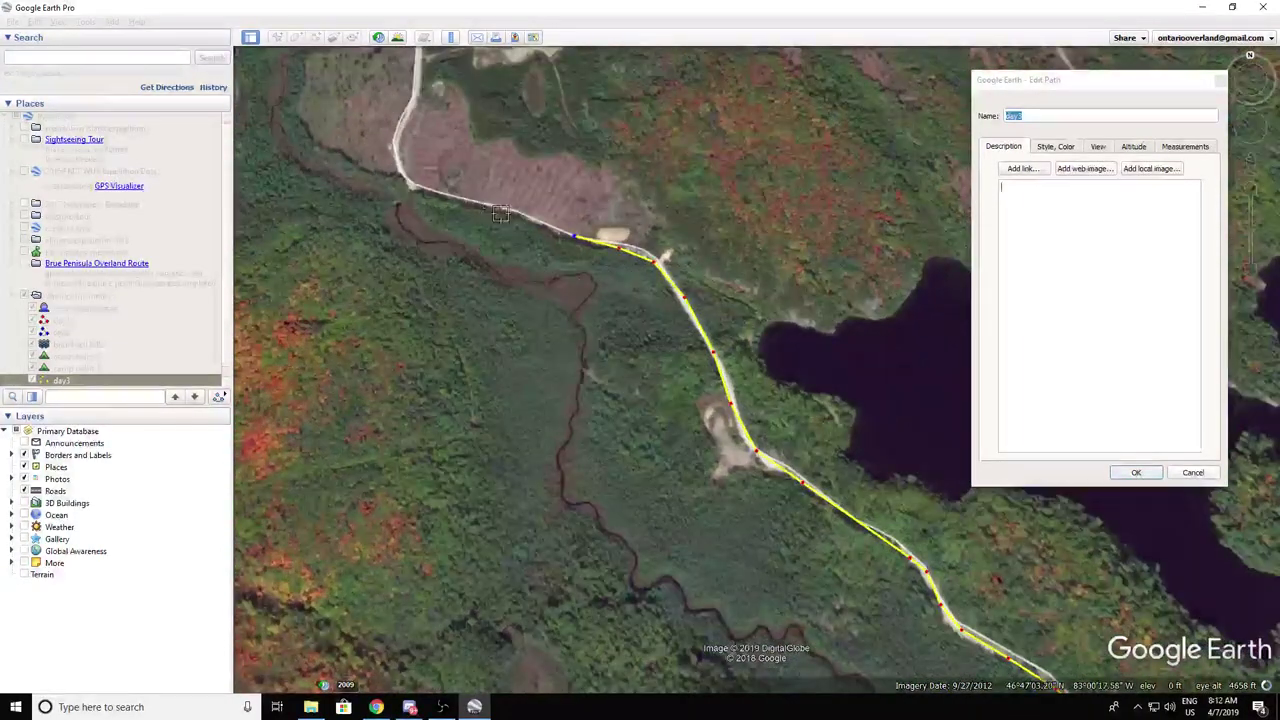
Step: Trace the day3 path along the logged area's southern edge and north around its western corner
{"action": "left_click", "coordinate": [491, 209]}
{"action": "left_click", "coordinate": [434, 190]}
{"action": "left_click", "coordinate": [412, 184]}
{"action": "left_click", "coordinate": [398, 165]}
{"action": "left_click", "coordinate": [396, 148]}
{"action": "left_click", "coordinate": [409, 100]}
{"action": "key", "text": "Left"}
{"action": "key", "text": "Up"}
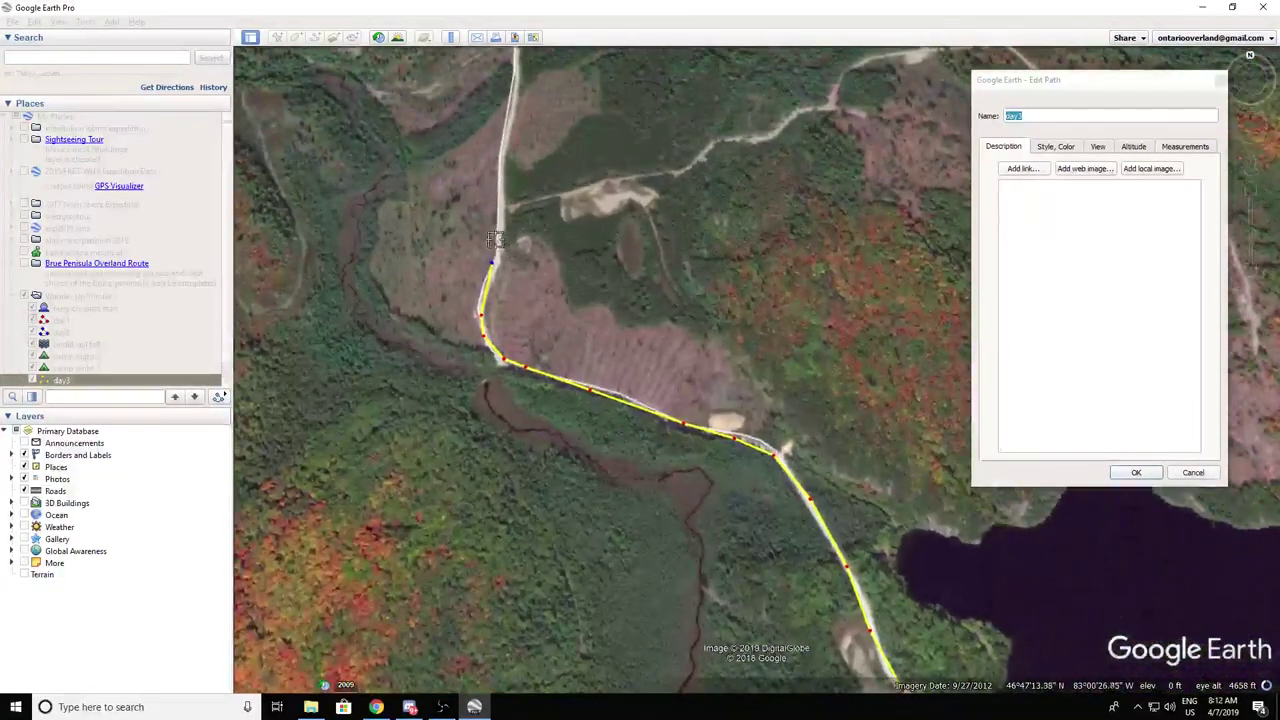
Step: Extend the day3 path north past the gravel pit road to the small track branching west
{"action": "left_click", "coordinate": [501, 231]}
{"action": "left_click", "coordinate": [501, 181]}
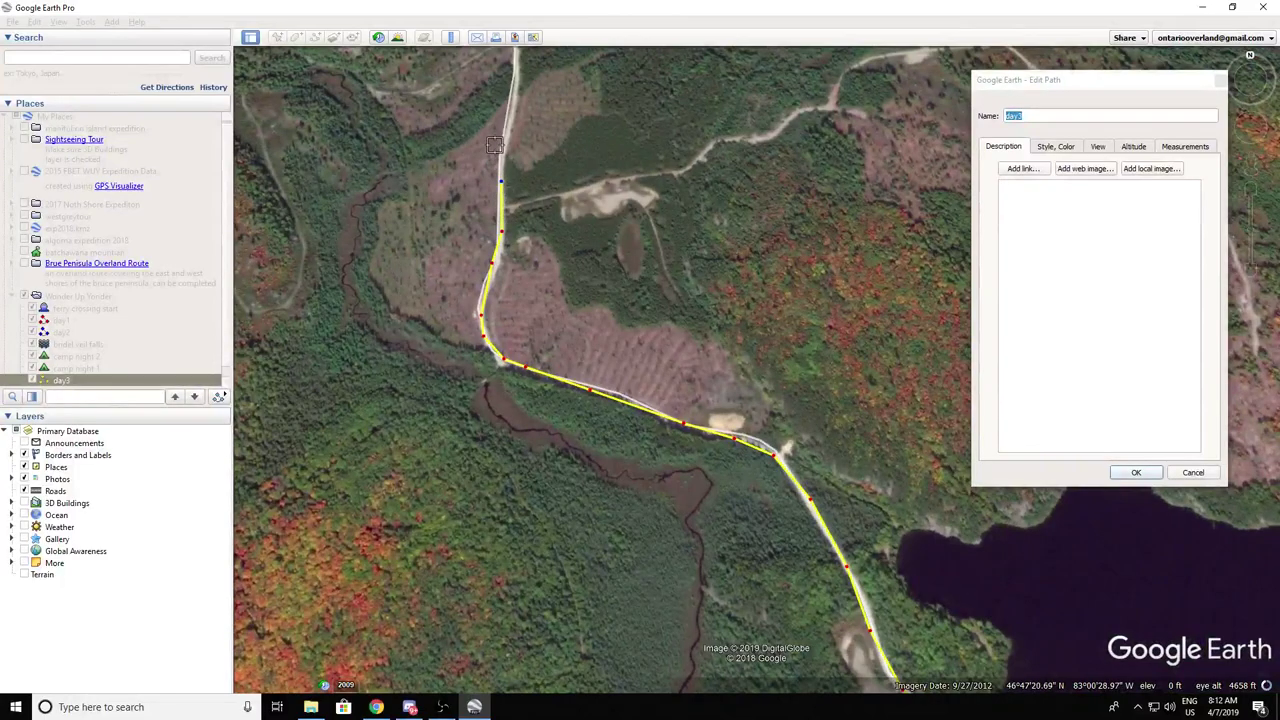
{"action": "key", "text": "Up"}
{"action": "scroll", "coordinate": [486, 234], "scroll_direction": "up", "scroll_amount": 2}
{"action": "key", "text": "Left"}
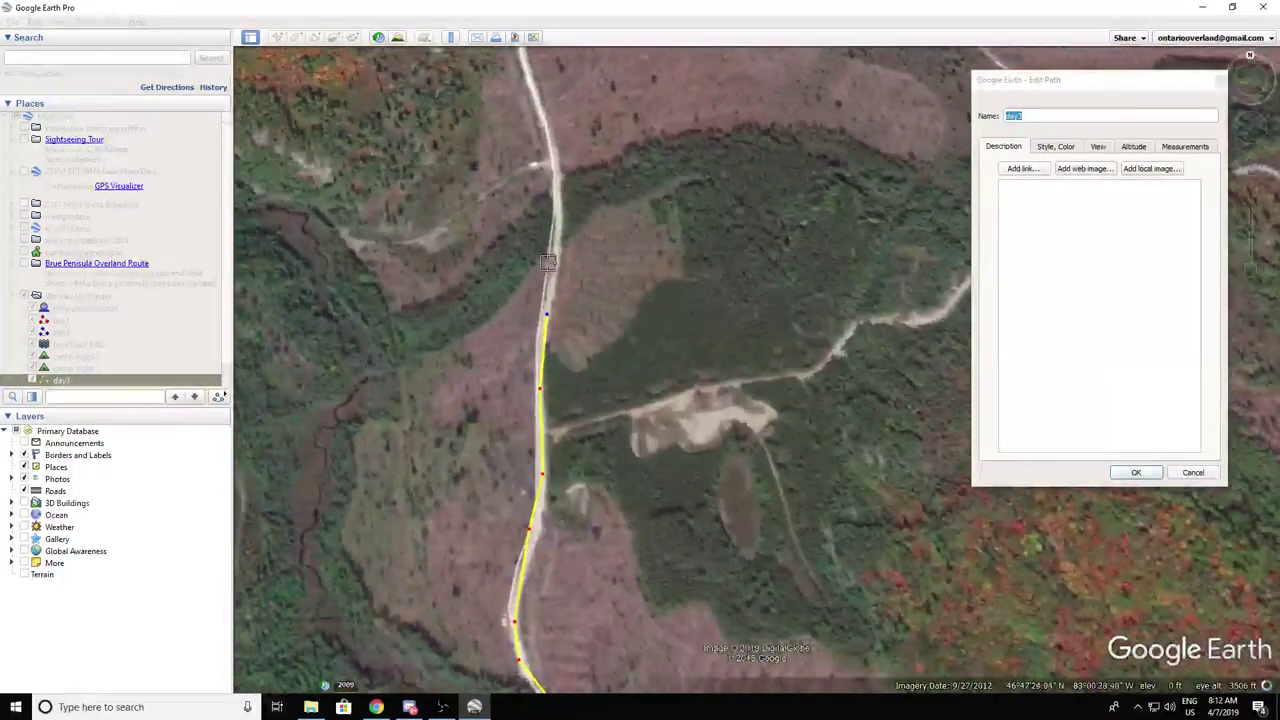
{"action": "scroll", "coordinate": [545, 252], "scroll_direction": "up", "scroll_amount": 2}
{"action": "left_click", "coordinate": [549, 165]}
{"action": "left_click", "coordinate": [547, 98]}
Step: Trace the day3 path north-northwest along the road at the logged area's western edge
{"action": "key", "text": "Up"}
{"action": "key", "text": "Left"}
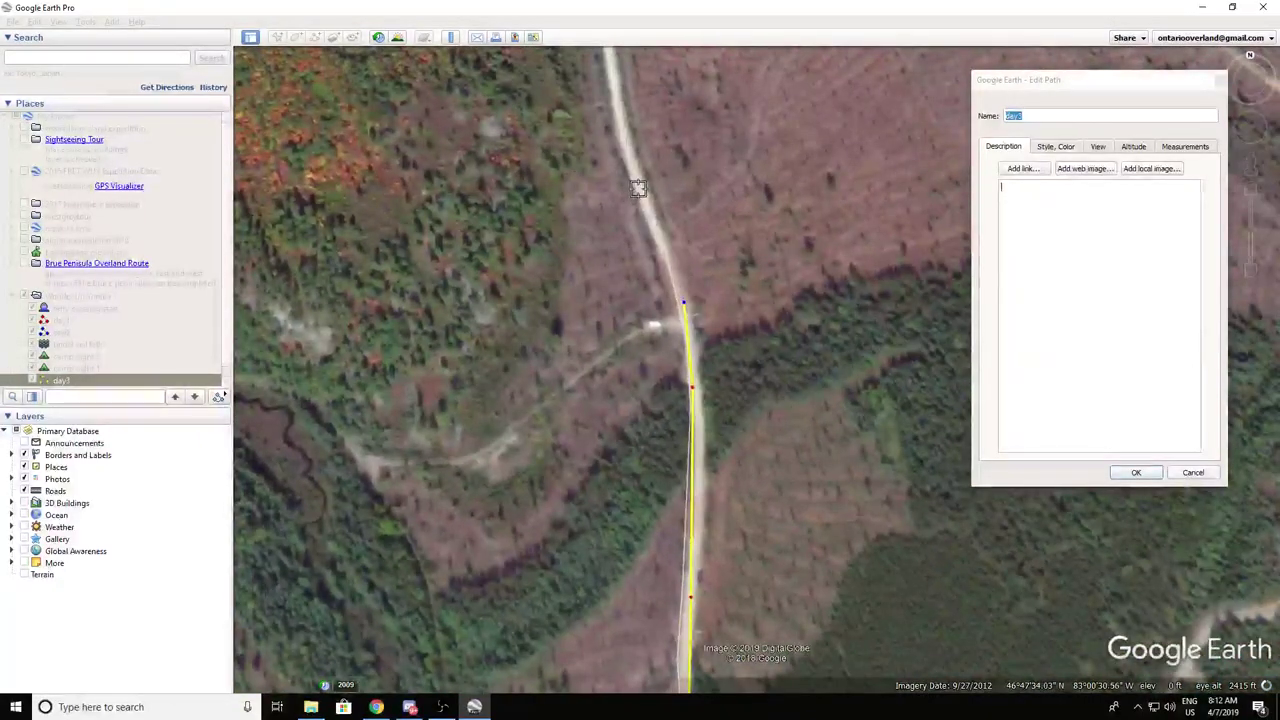
{"action": "left_click", "coordinate": [634, 183]}
{"action": "key", "text": "Up"}
{"action": "left_click", "coordinate": [602, 237]}
{"action": "left_click", "coordinate": [582, 187]}
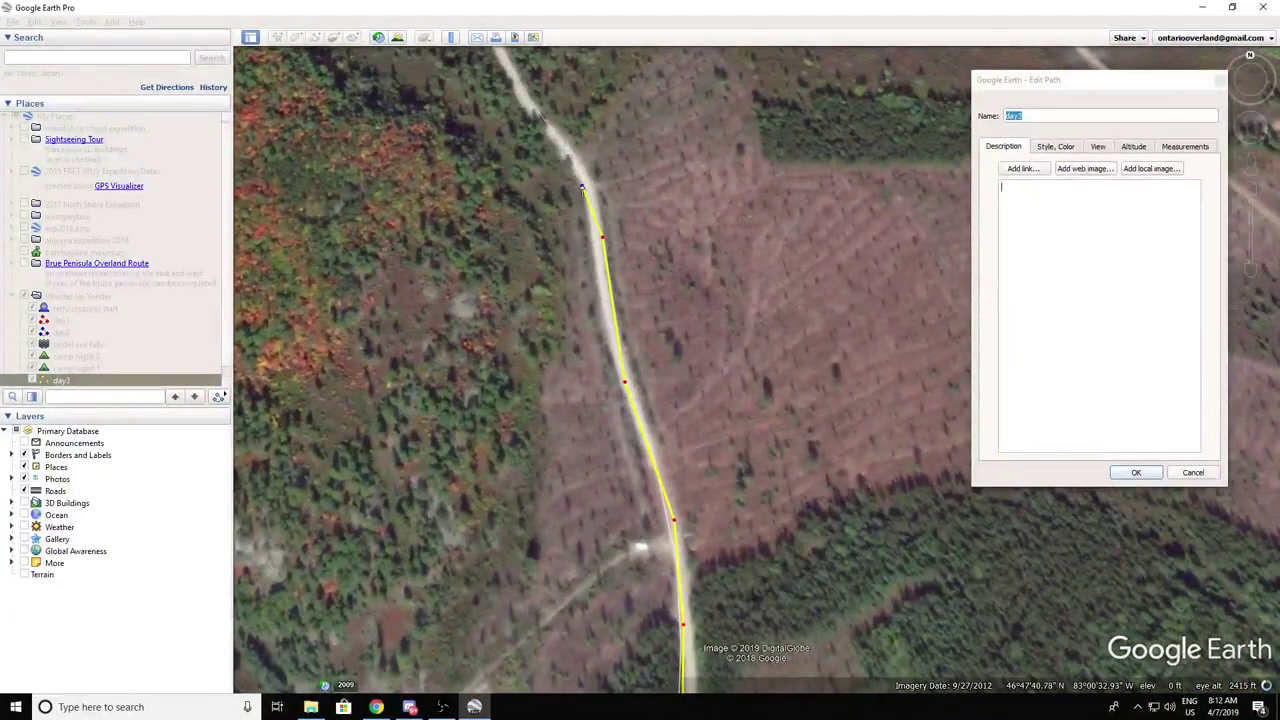
{"action": "left_click", "coordinate": [552, 136]}
{"action": "left_click", "coordinate": [518, 83]}
Step: Extend the day3 path northwest to the junction with the road branching east
{"action": "key", "text": "Up"}
{"action": "key", "text": "Left"}
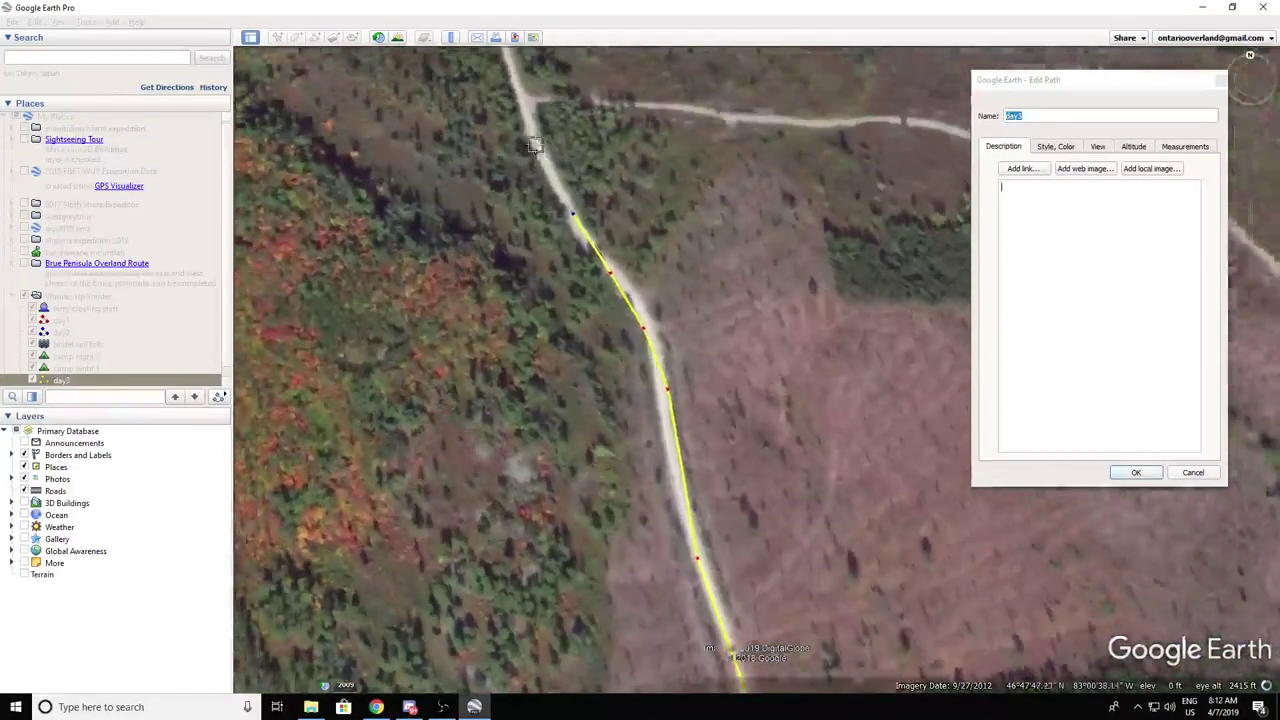
{"action": "left_click", "coordinate": [595, 145]}
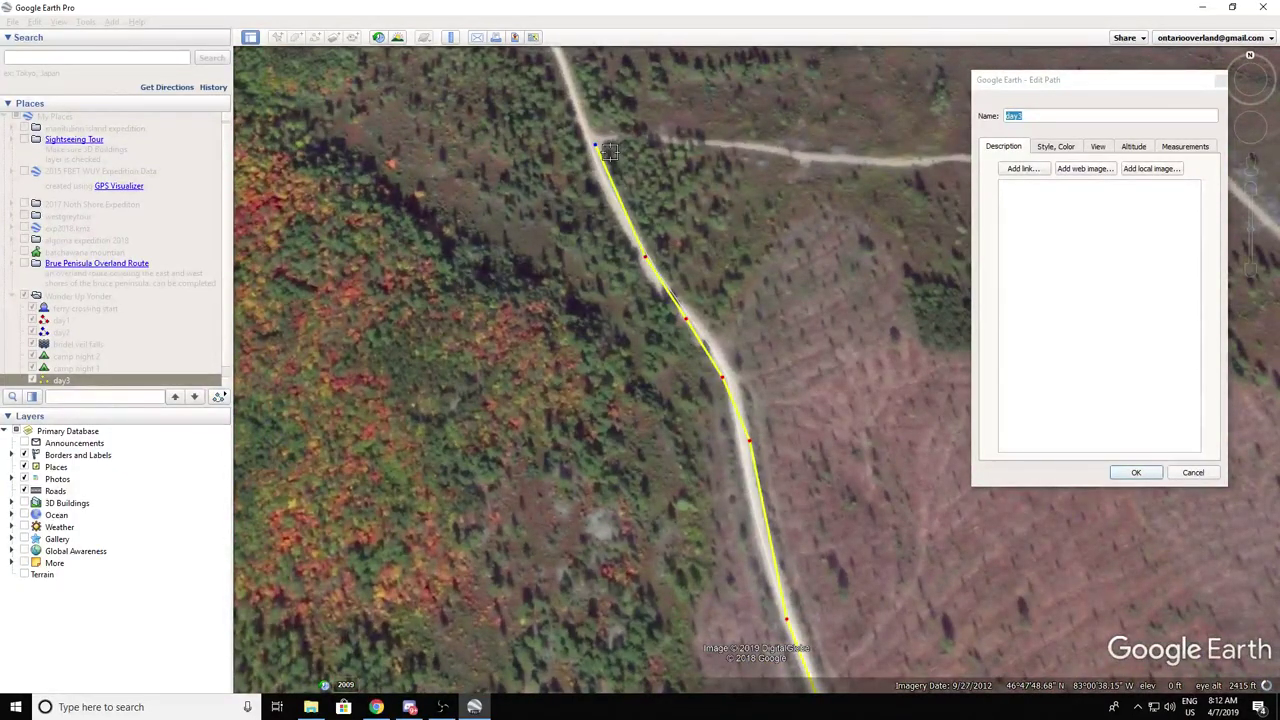
{"action": "left_click_drag", "start_coordinate": [672, 158], "coordinate": [688, 313]}
{"action": "left_click", "coordinate": [585, 222]}
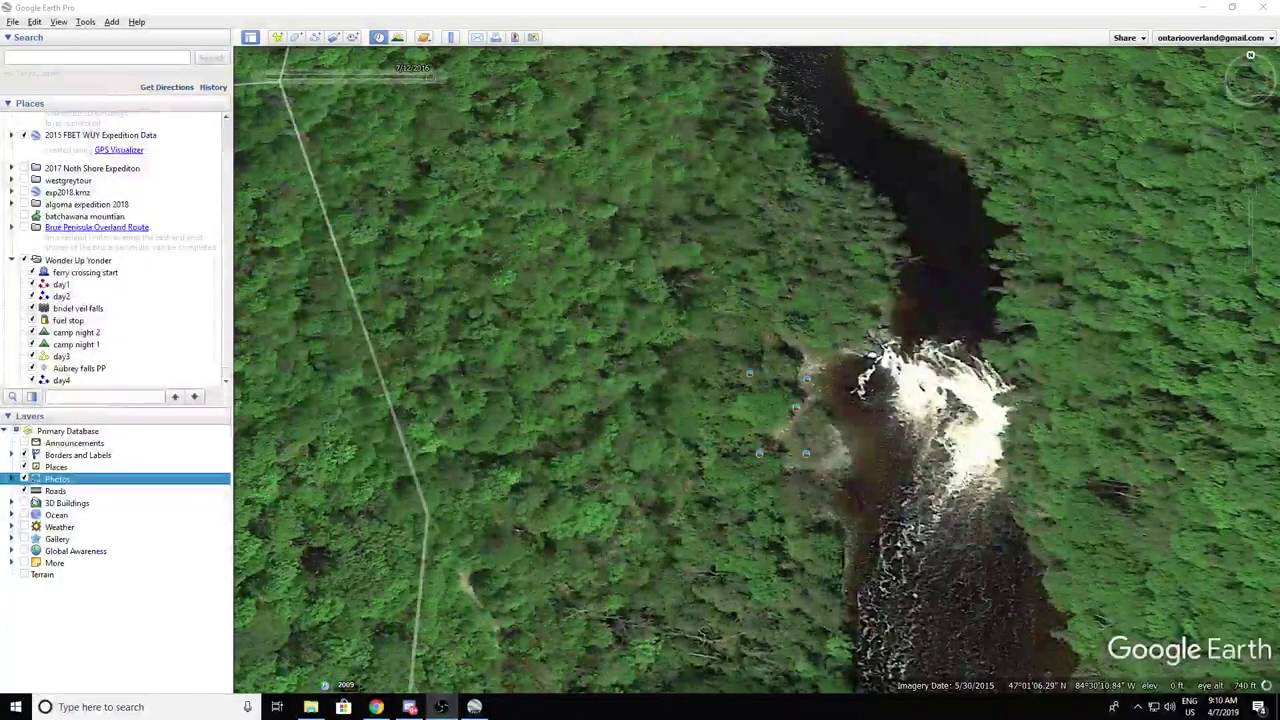
Step: View the location photos on the riverbank beside the Batchewana River waterfalls
{"action": "left_click", "coordinate": [805, 454]}
{"action": "left_click", "coordinate": [761, 456]}
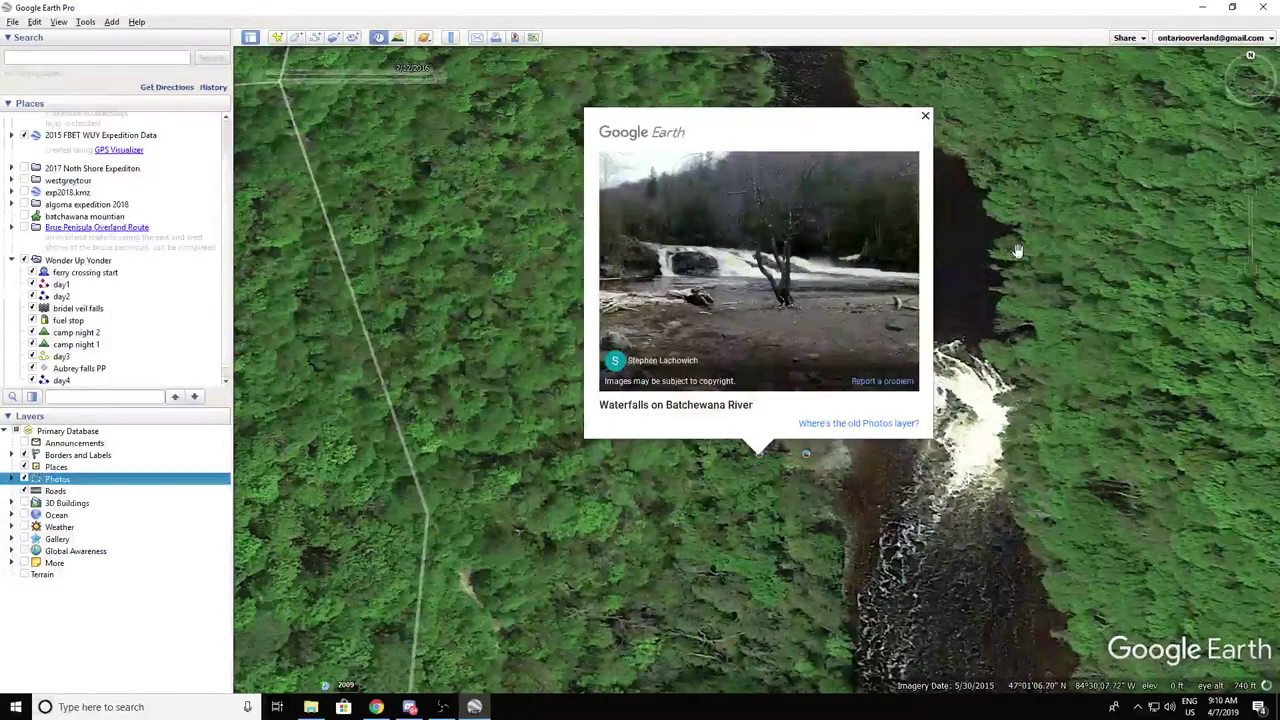
Step: View the location photos of the third upstream waterfall on the Batchewana River and the campsite beside it
{"action": "left_click", "coordinate": [925, 117]}
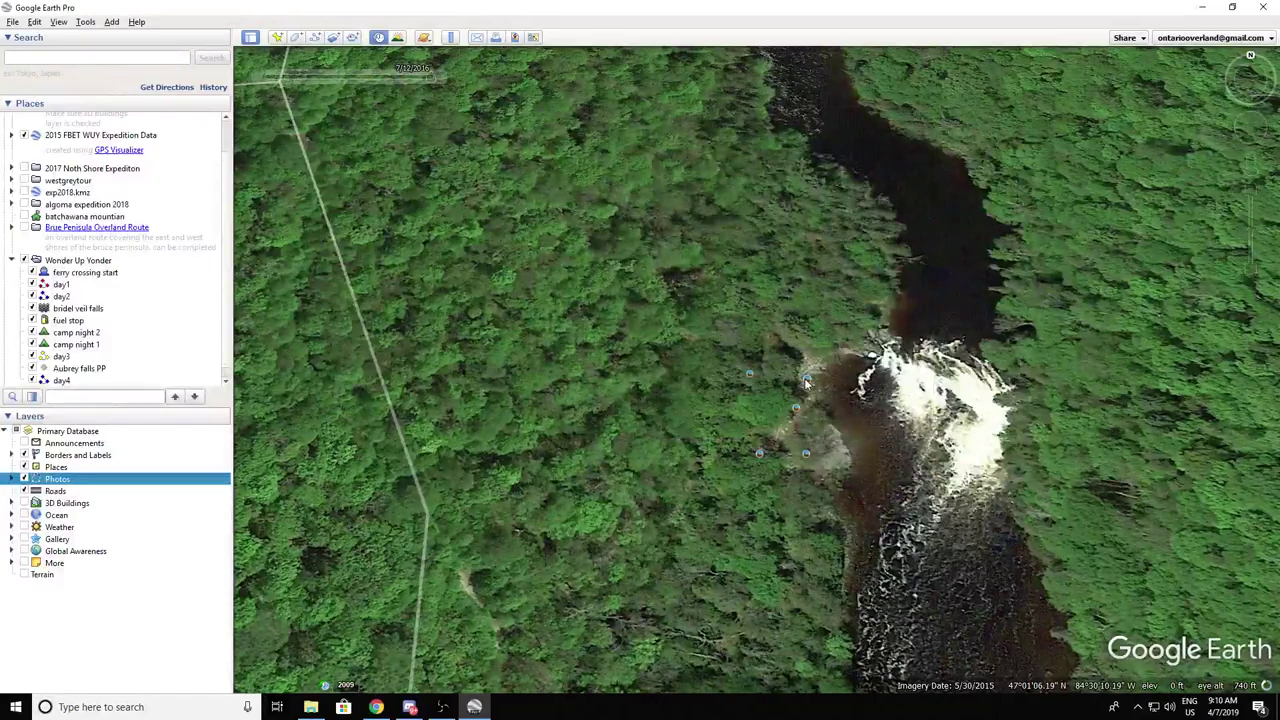
{"action": "left_click", "coordinate": [805, 379]}
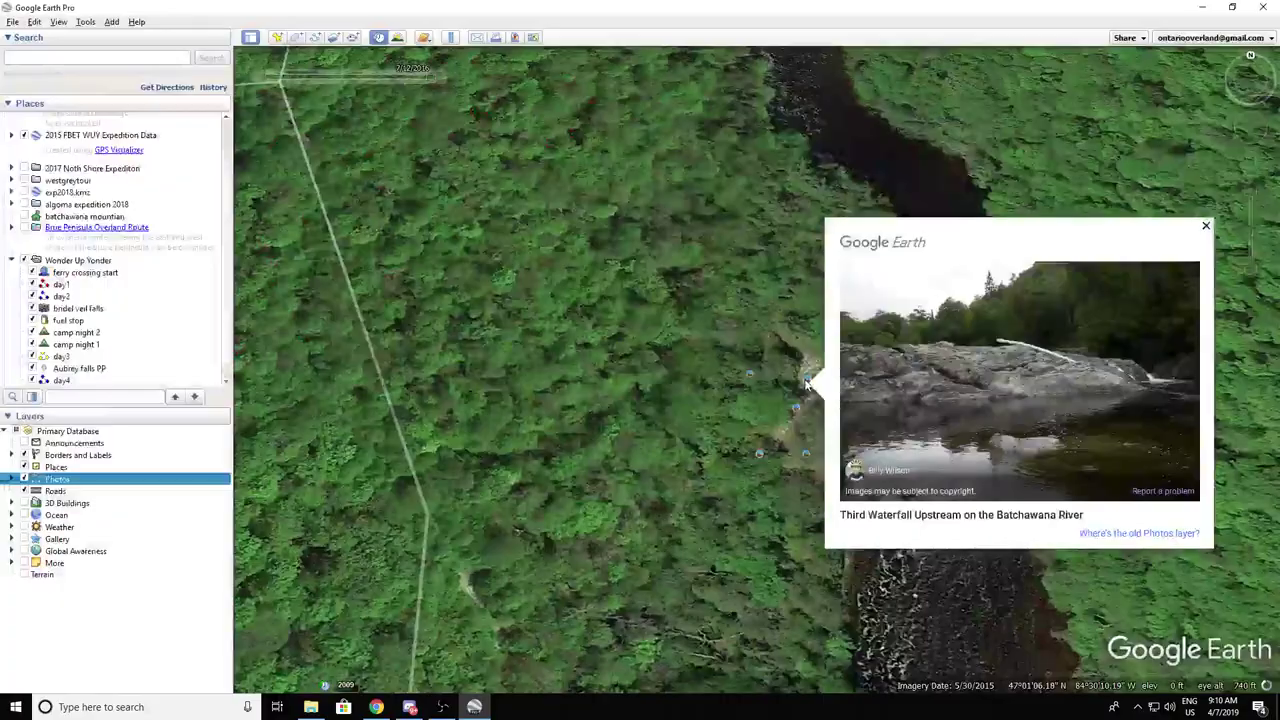
{"action": "left_click", "coordinate": [752, 377]}
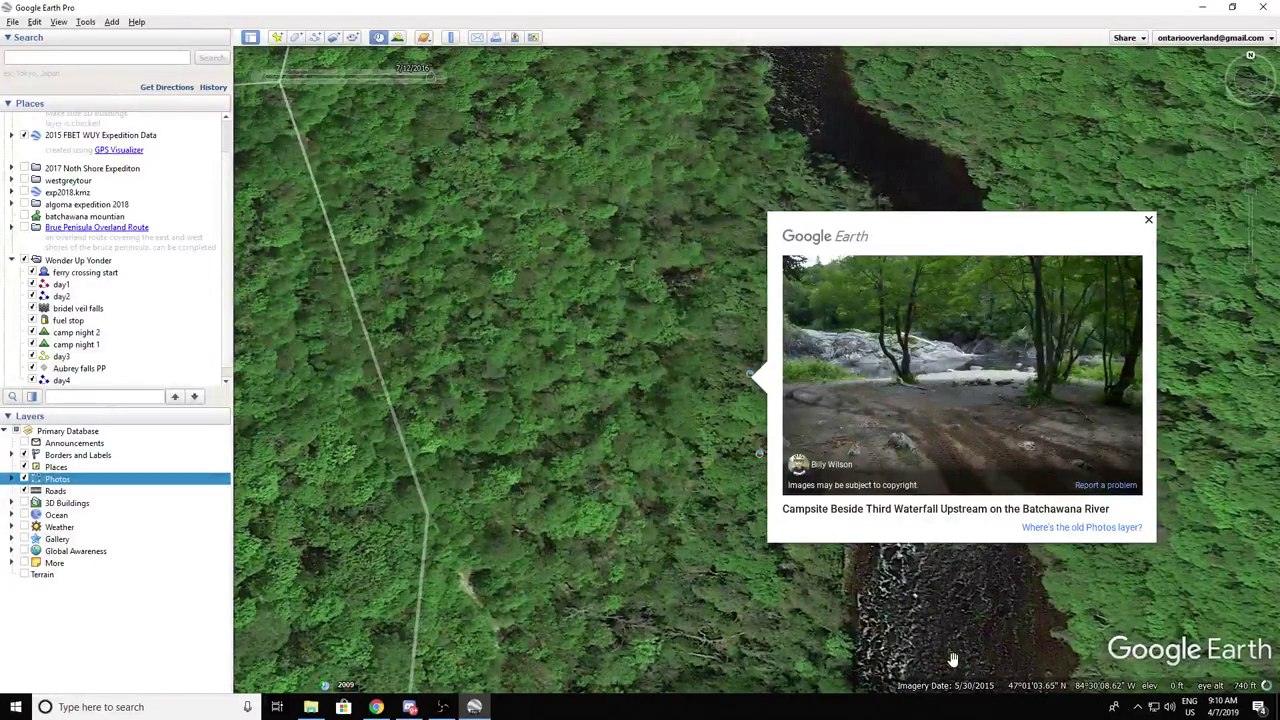
{"action": "left_click", "coordinate": [1148, 219]}
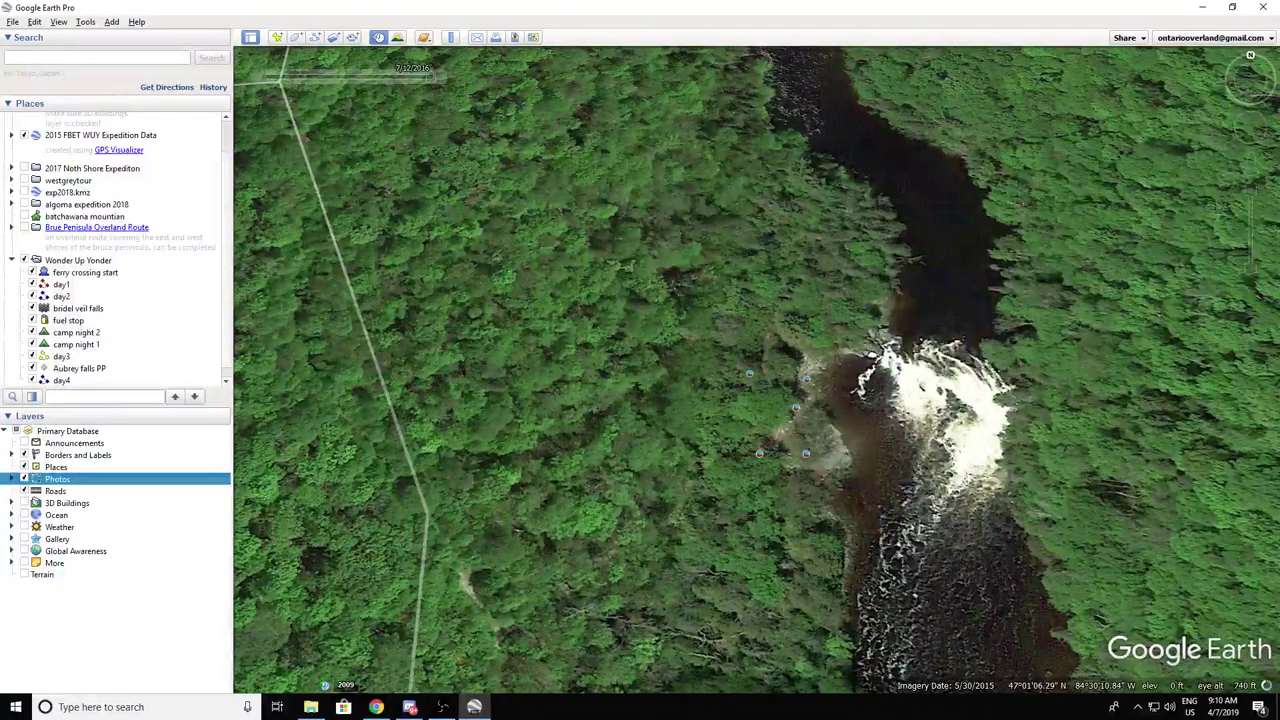
Step: Review the planned route southeast past Aubrey Falls, the fuel stop, camp night 2, Elliot Lake and Espanola to Little Current
{"action": "double_click", "coordinate": [60, 296]}
{"action": "left_click_drag", "start_coordinate": [1054, 425], "coordinate": [1088, 537]}
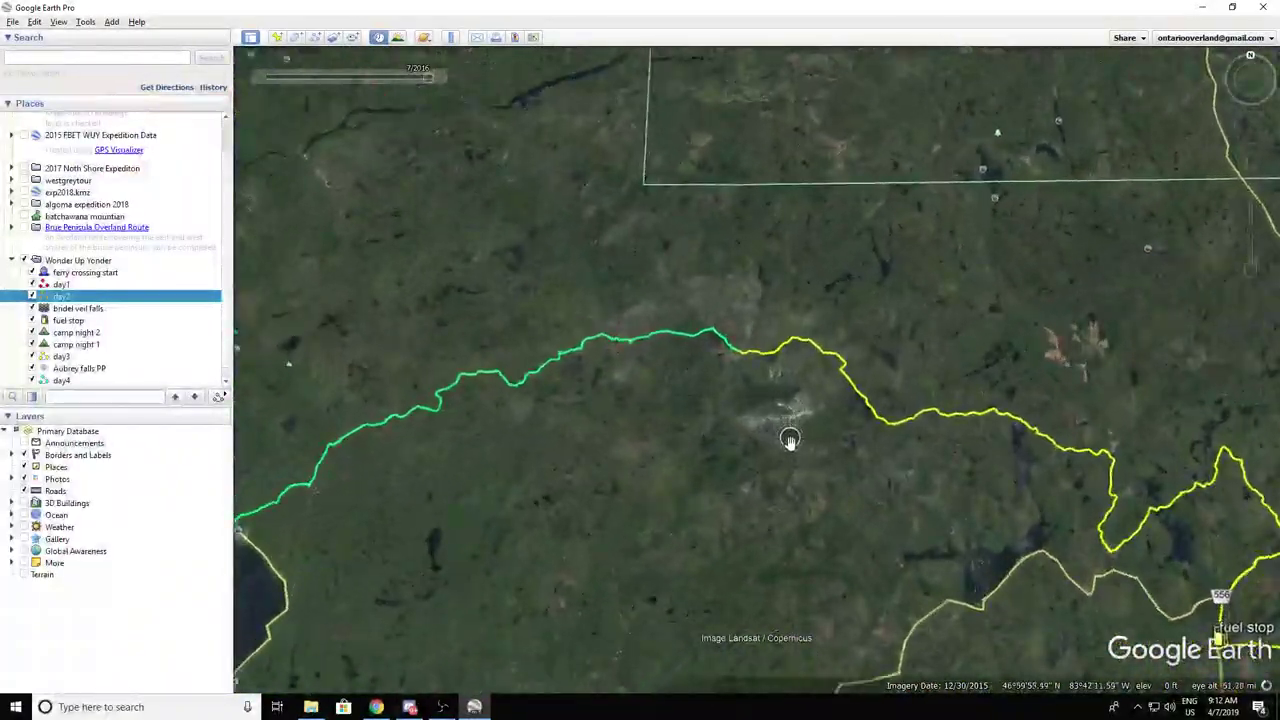
{"action": "scroll", "coordinate": [790, 440], "scroll_direction": "up", "scroll_amount": 3}
{"action": "left_click_drag", "start_coordinate": [698, 352], "coordinate": [735, 226]}
{"action": "left_click_drag", "start_coordinate": [1103, 471], "coordinate": [695, 338]}
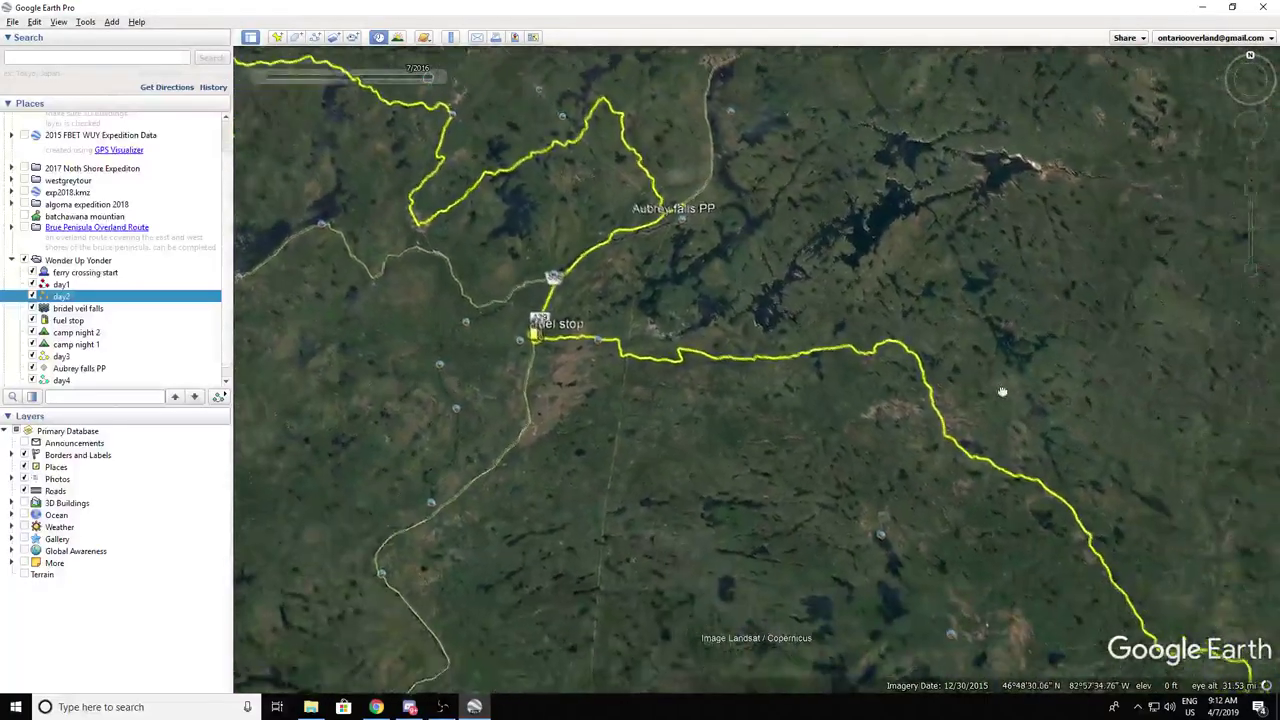
{"action": "left_click_drag", "start_coordinate": [1002, 391], "coordinate": [899, 301]}
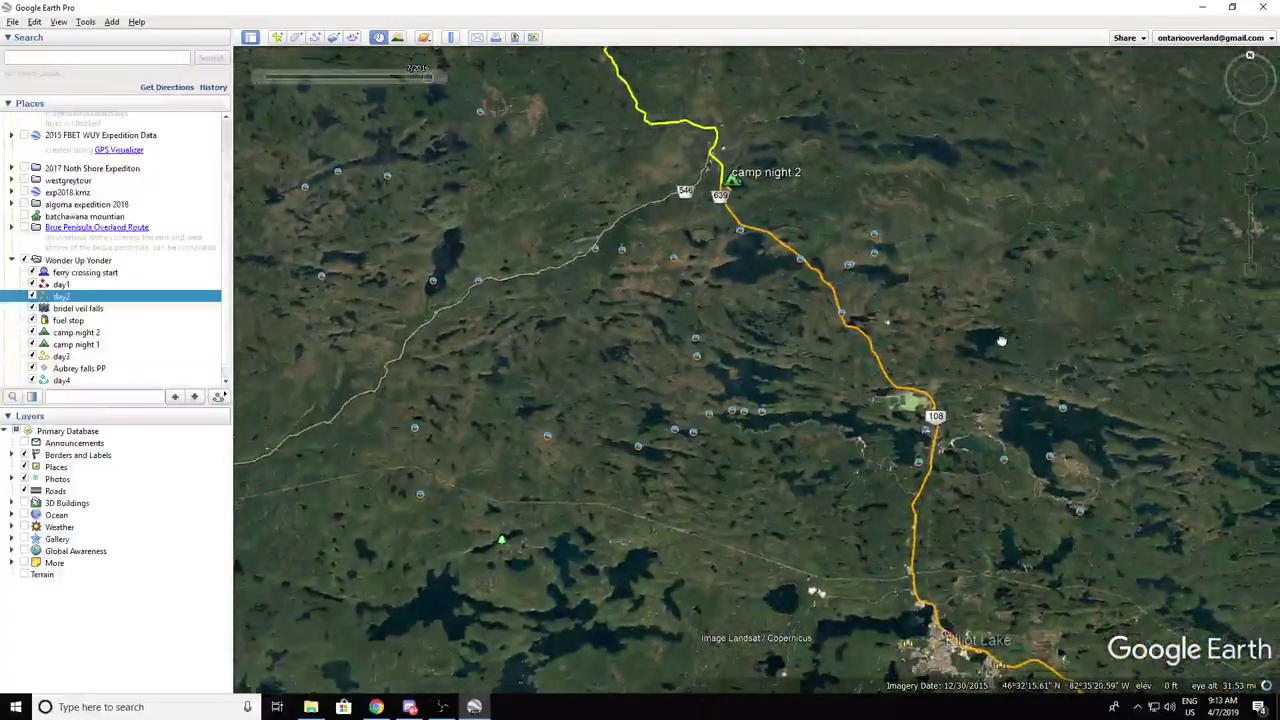
{"action": "left_click_drag", "start_coordinate": [1001, 341], "coordinate": [875, 196]}
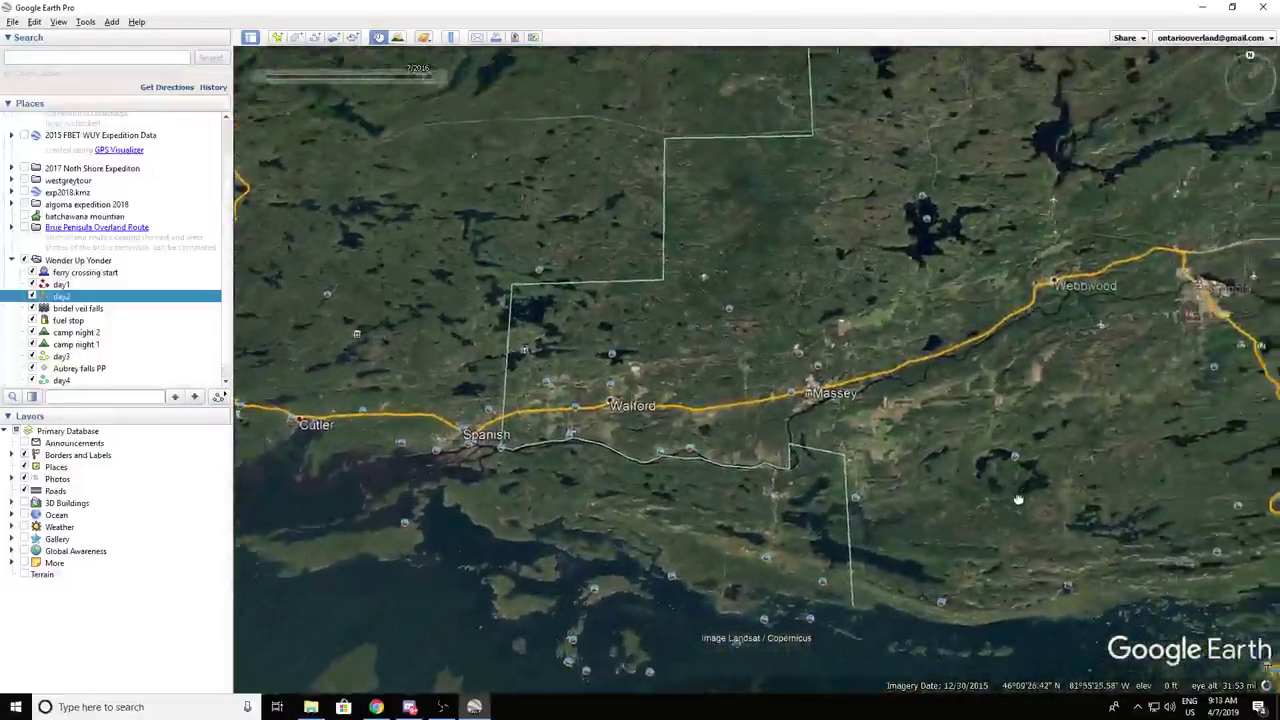
{"action": "left_click_drag", "start_coordinate": [1018, 499], "coordinate": [891, 540]}
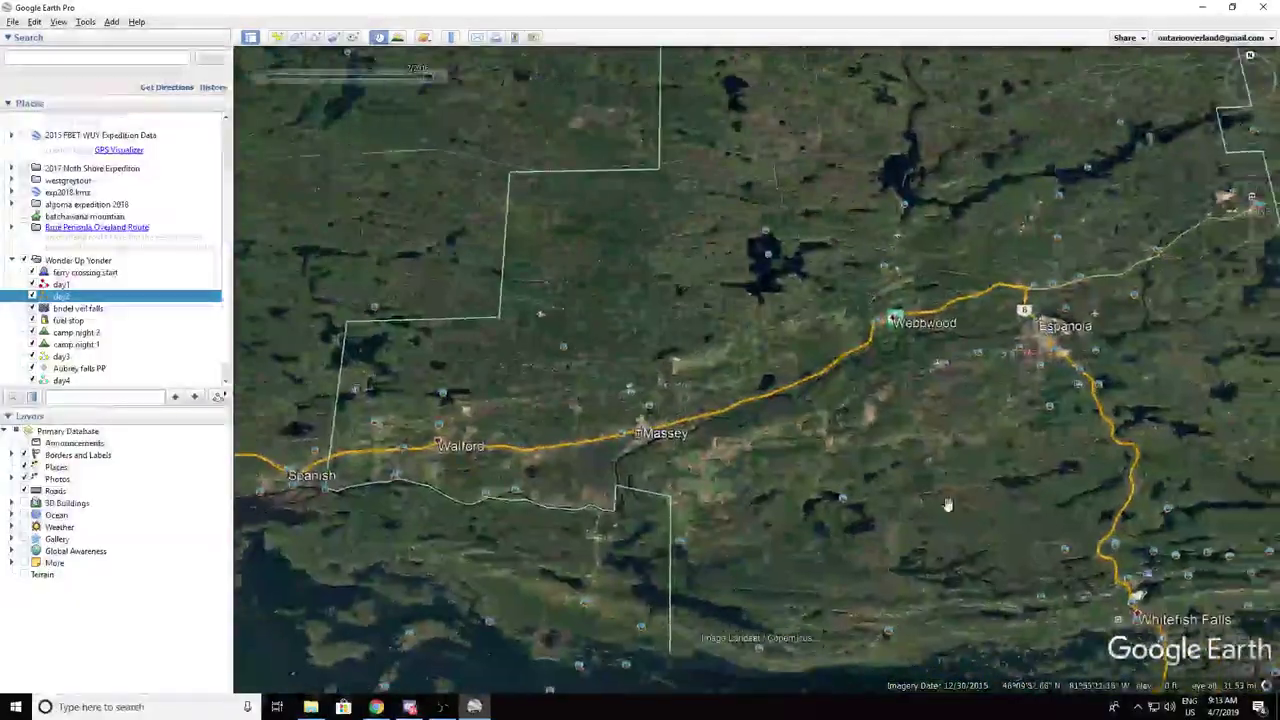
{"action": "left_click_drag", "start_coordinate": [949, 506], "coordinate": [895, 451]}
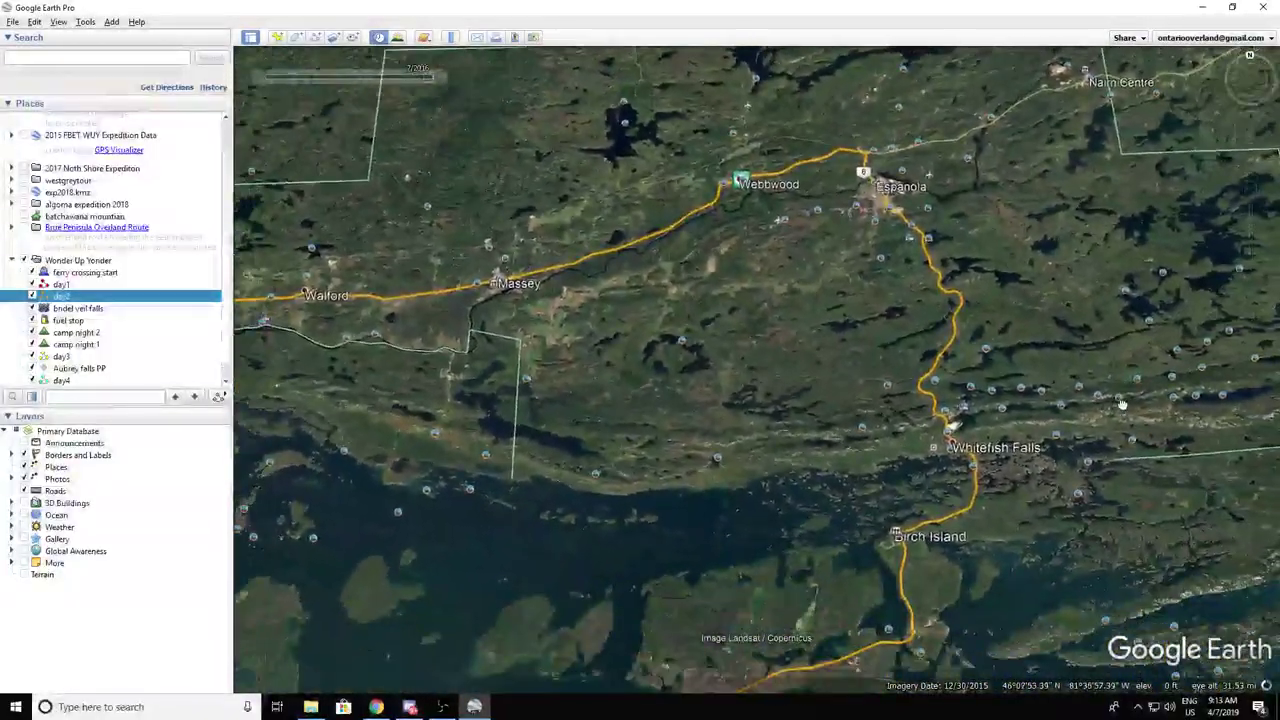
{"action": "left_click_drag", "start_coordinate": [1088, 453], "coordinate": [1091, 351]}
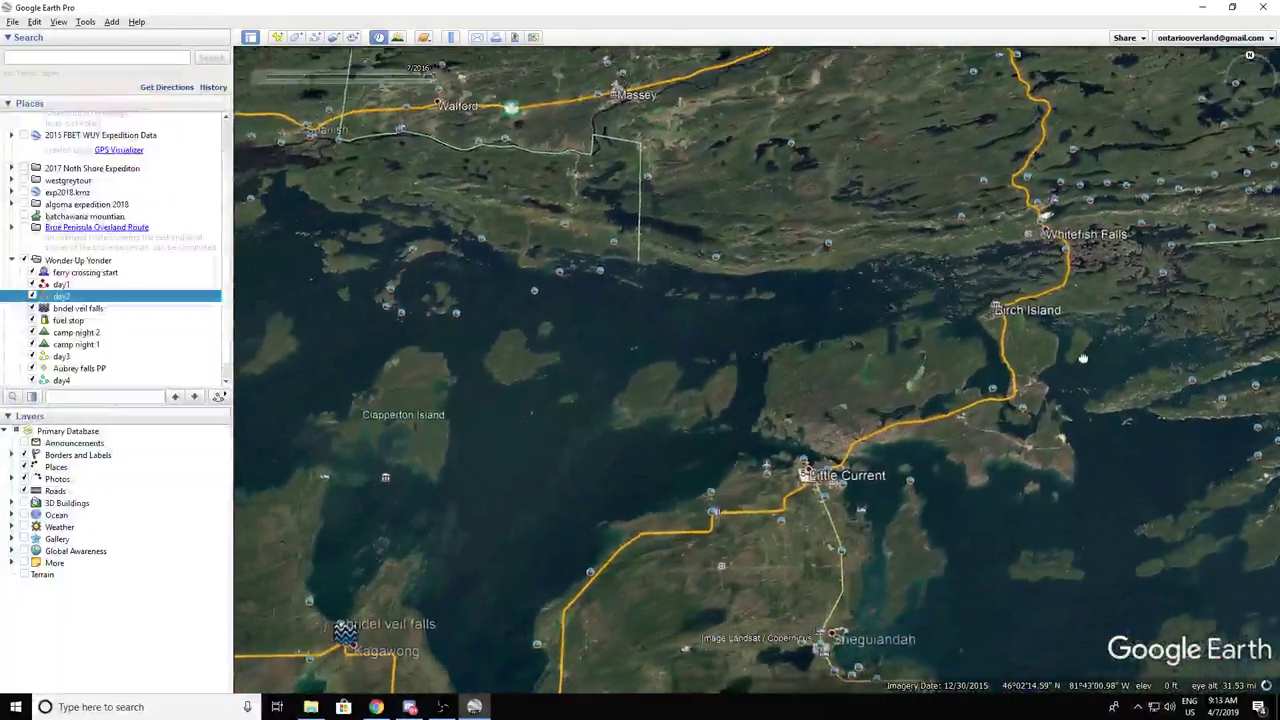
{"action": "left_click_drag", "start_coordinate": [832, 525], "coordinate": [972, 450]}
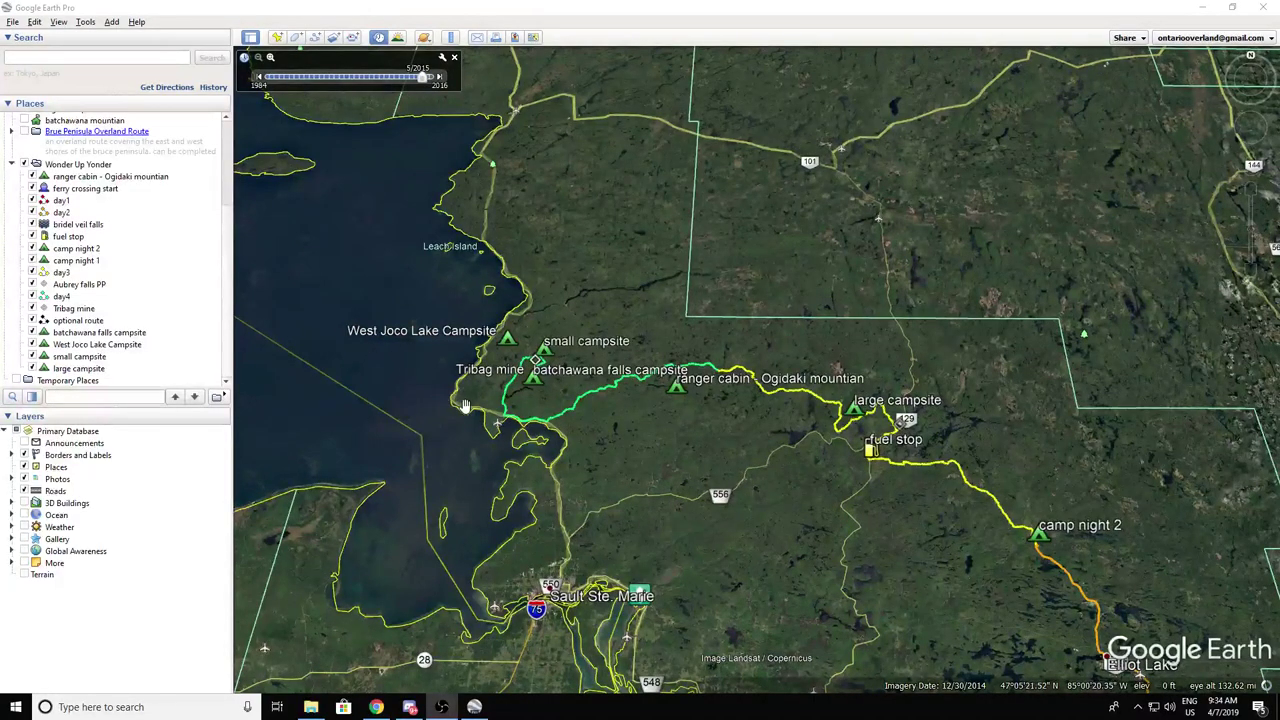
Step: Save the Wonder Up Yonder folder as a KMZ file named Wonder Up Yonder in the ontario overland folder
{"action": "right_click", "coordinate": [79, 167]}
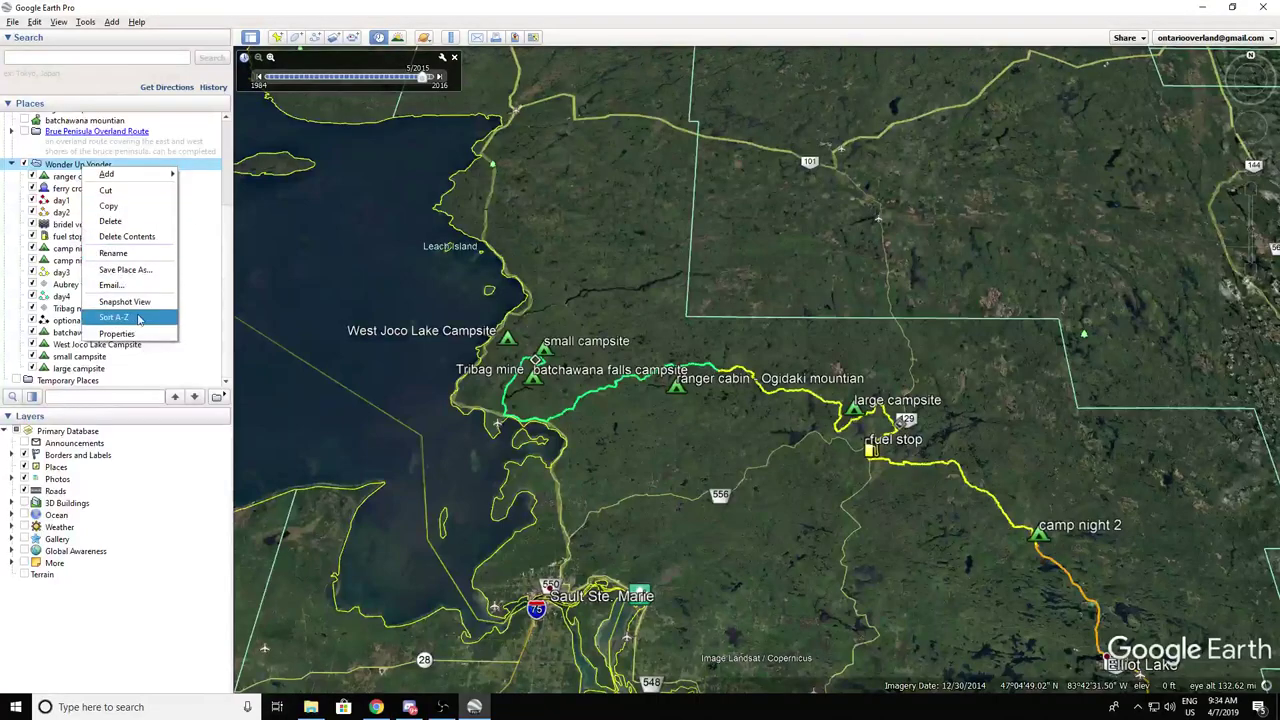
{"action": "left_click", "coordinate": [124, 270]}
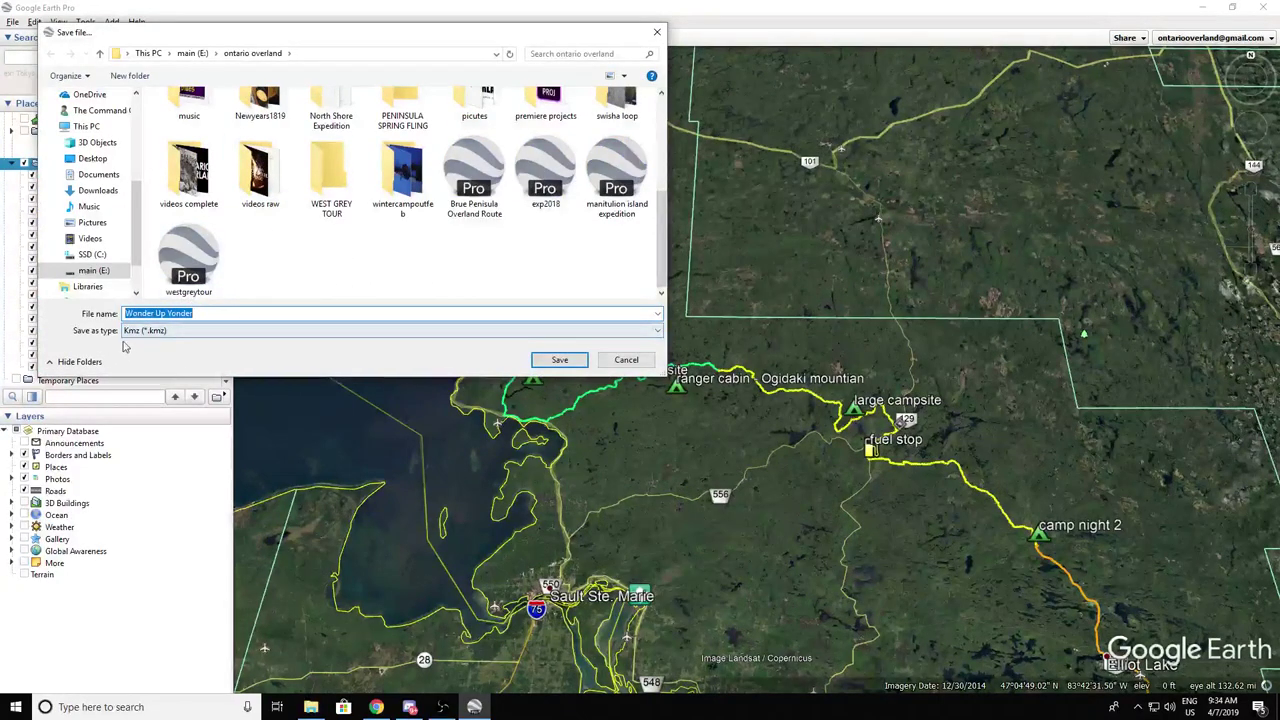
{"action": "left_click", "coordinate": [565, 366]}
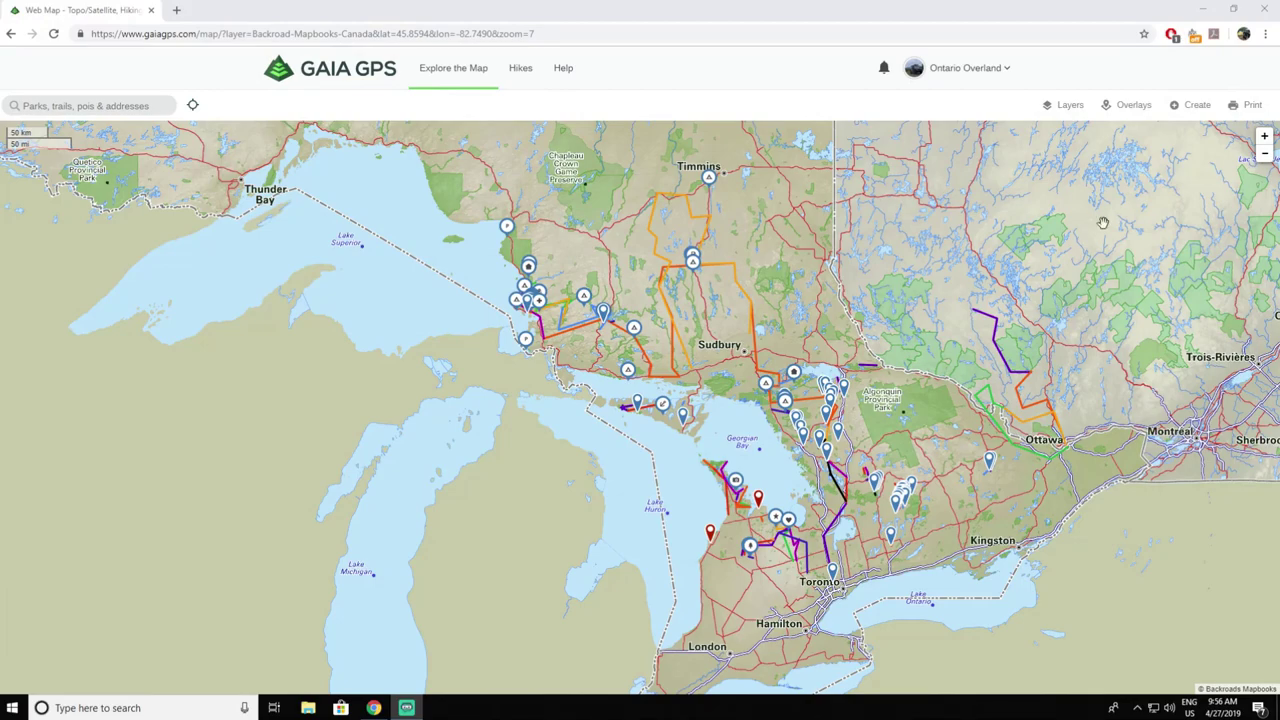
Step: In Gaia GPS, upload the Wonder Up Yonder KMZ file from the ontario overland folder
{"action": "mouse_move", "coordinate": [1017, 80]}
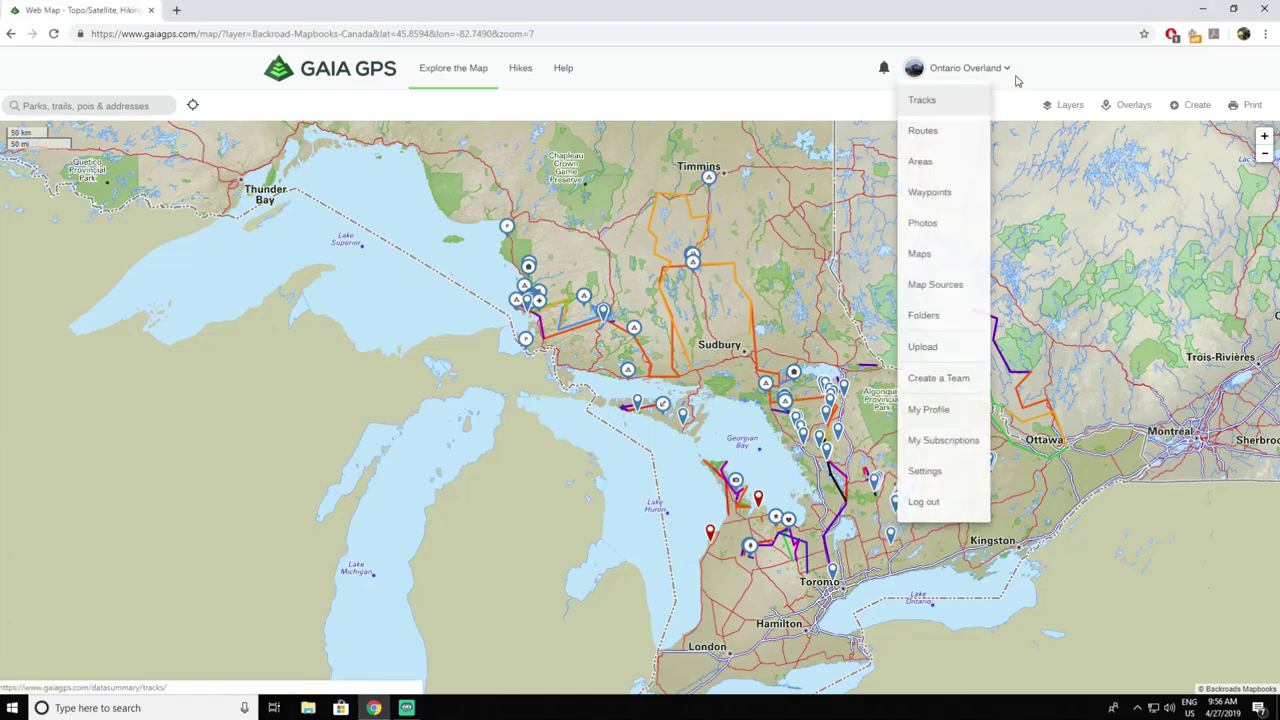
{"action": "left_click", "coordinate": [921, 354]}
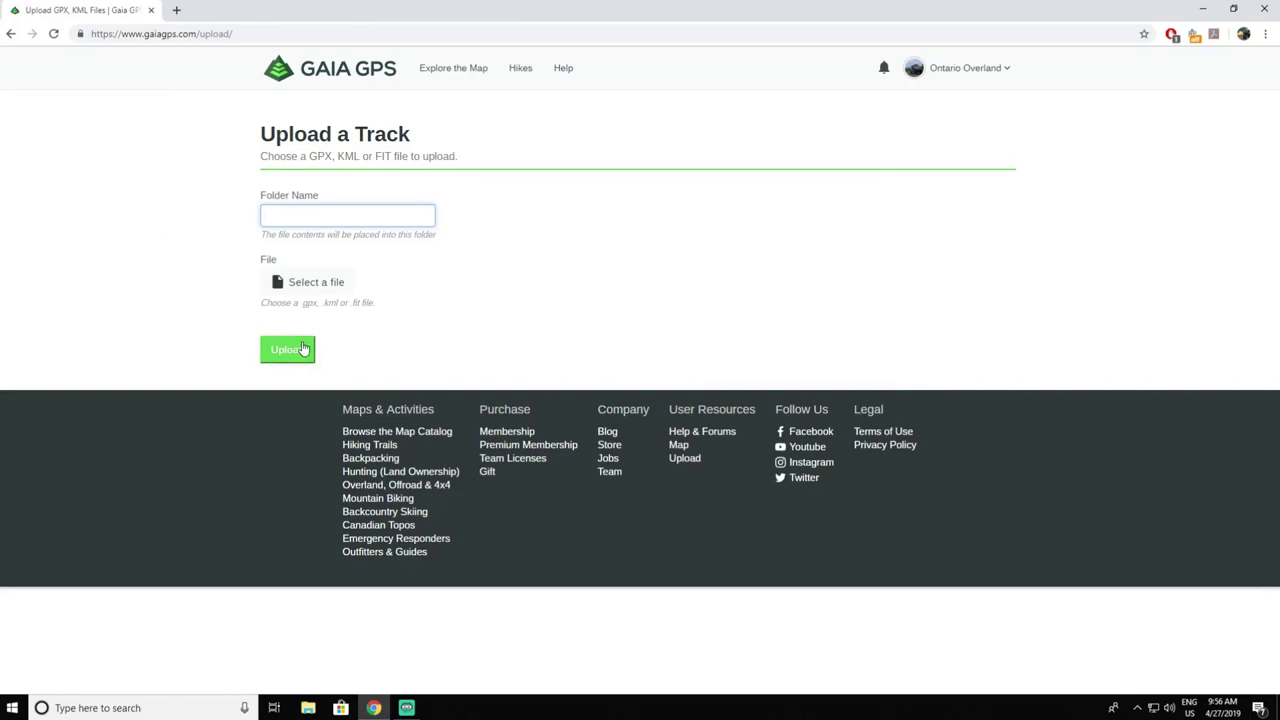
{"action": "left_click", "coordinate": [315, 286]}
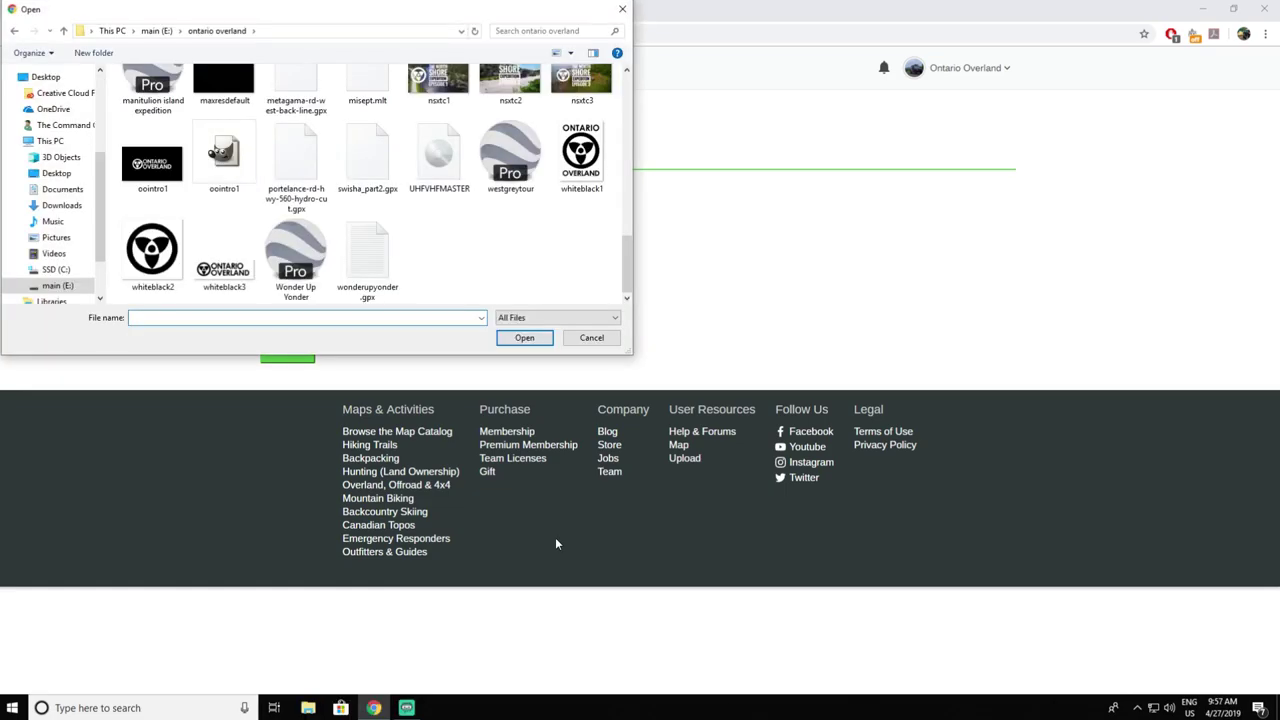
{"action": "left_click", "coordinate": [310, 294]}
{"action": "left_click", "coordinate": [524, 337]}
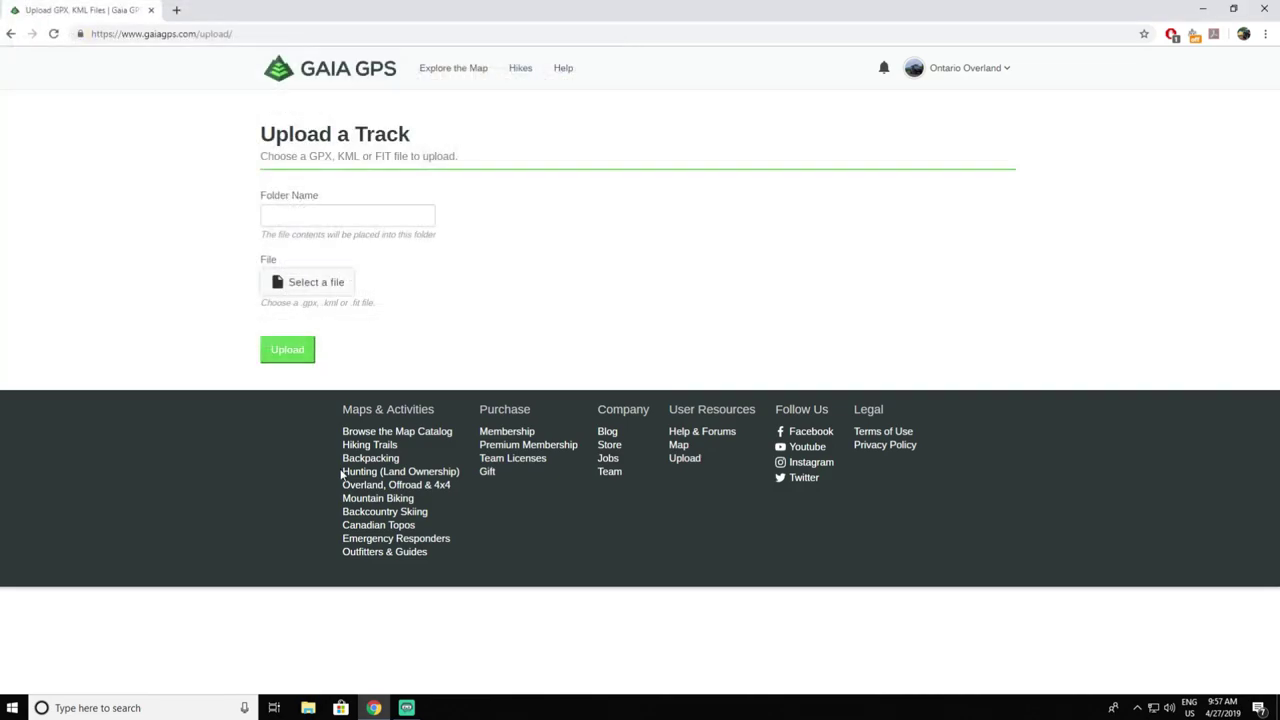
{"action": "left_click", "coordinate": [286, 352]}
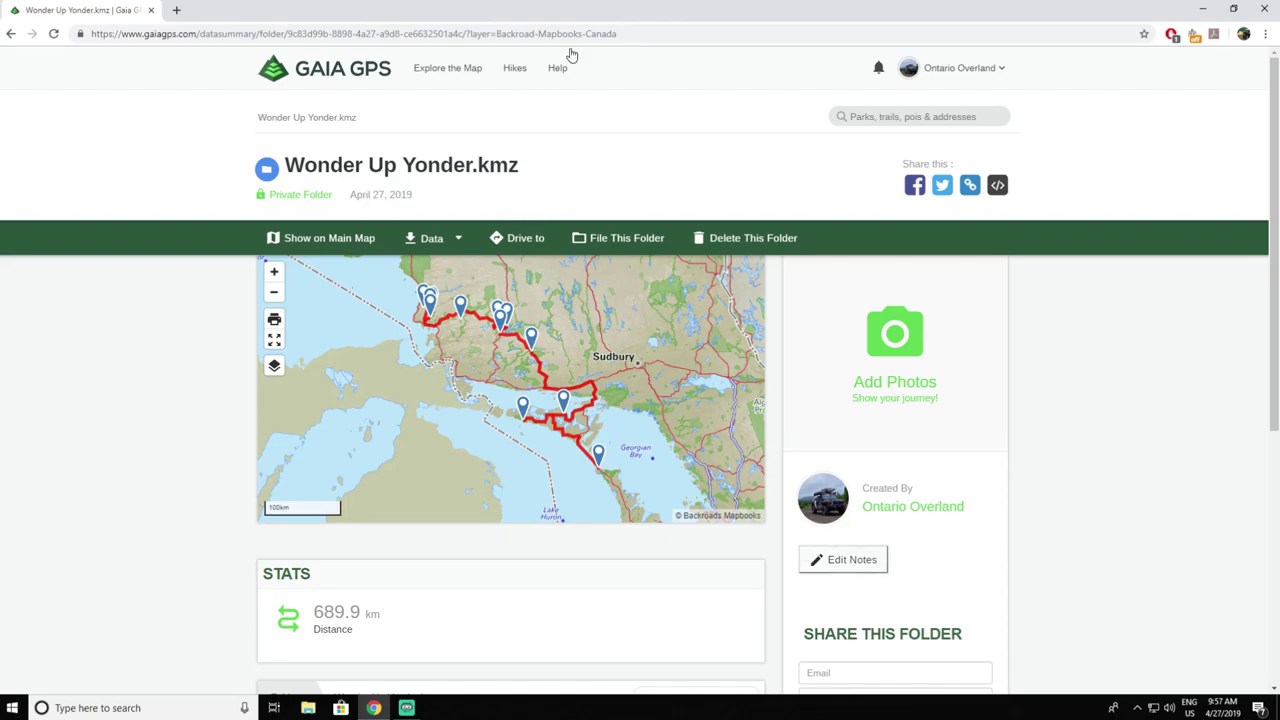
Step: Open gpsvisualizer.com and convert the Wonder Up Yonder KMZ file from the ontario overland folder to a GPX file
{"action": "left_click", "coordinate": [639, 37]}
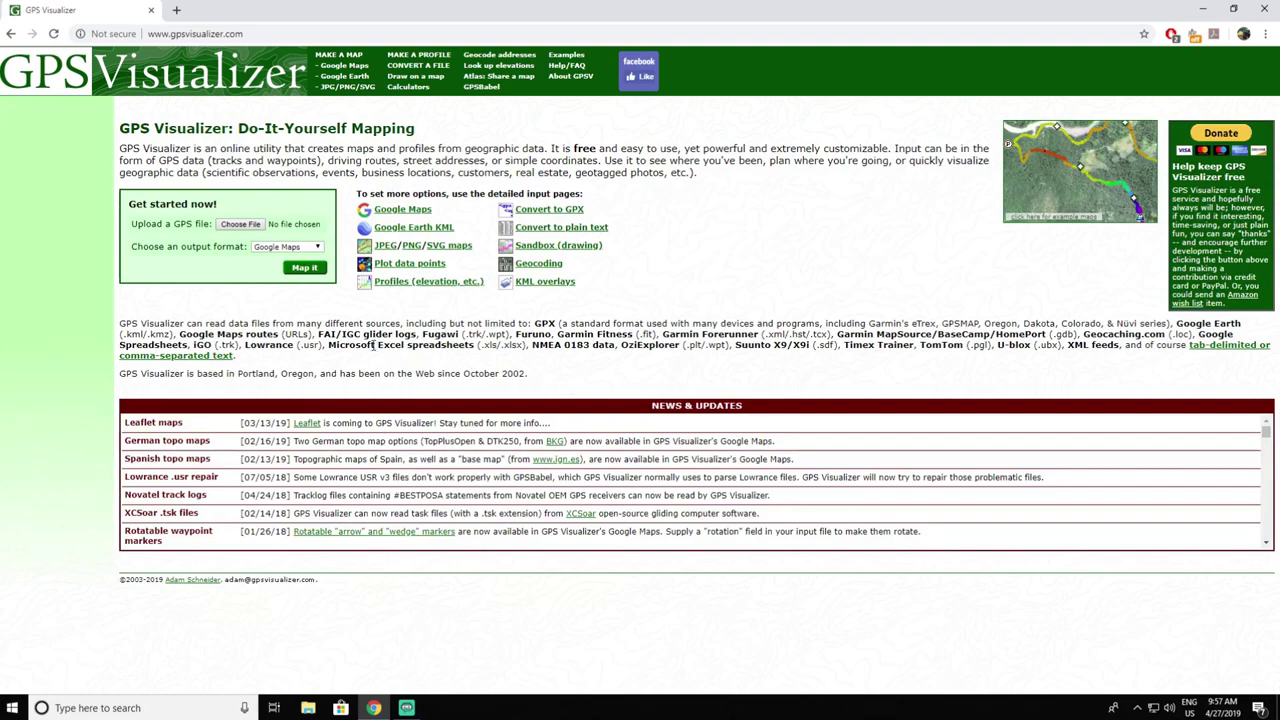
{"action": "left_click", "coordinate": [238, 225]}
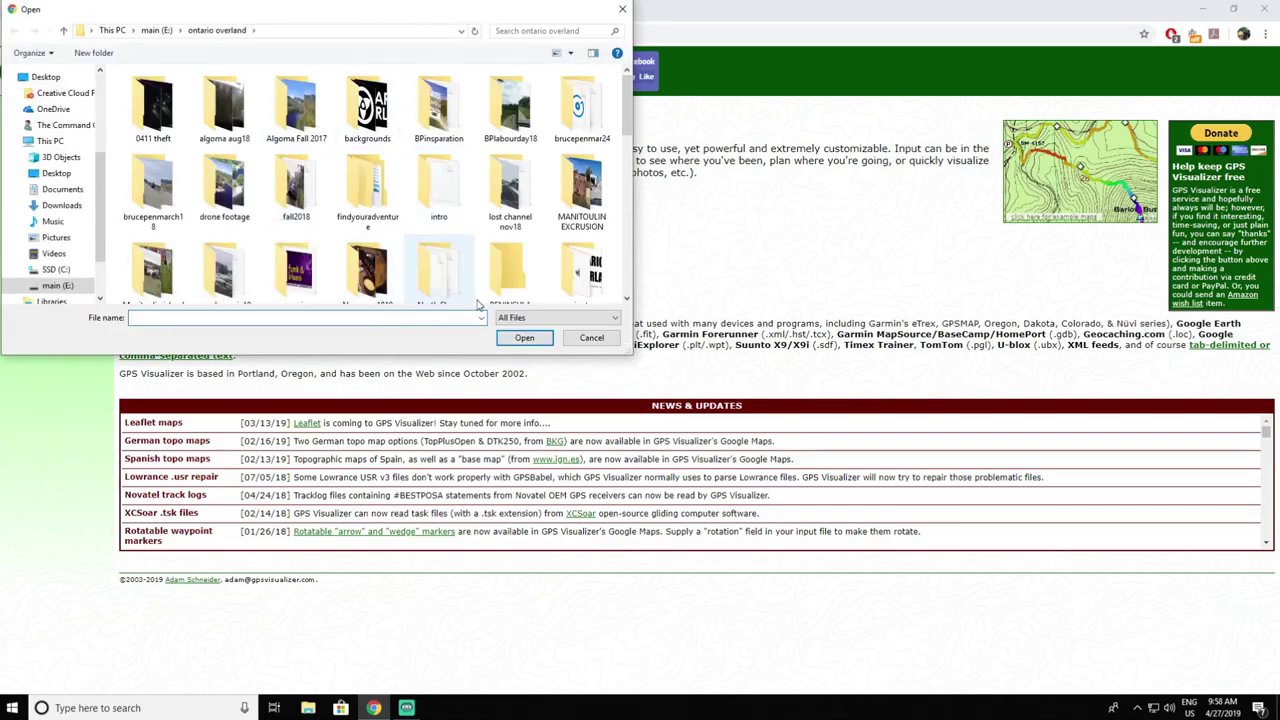
{"action": "scroll", "coordinate": [535, 288], "scroll_direction": "down", "scroll_amount": 5}
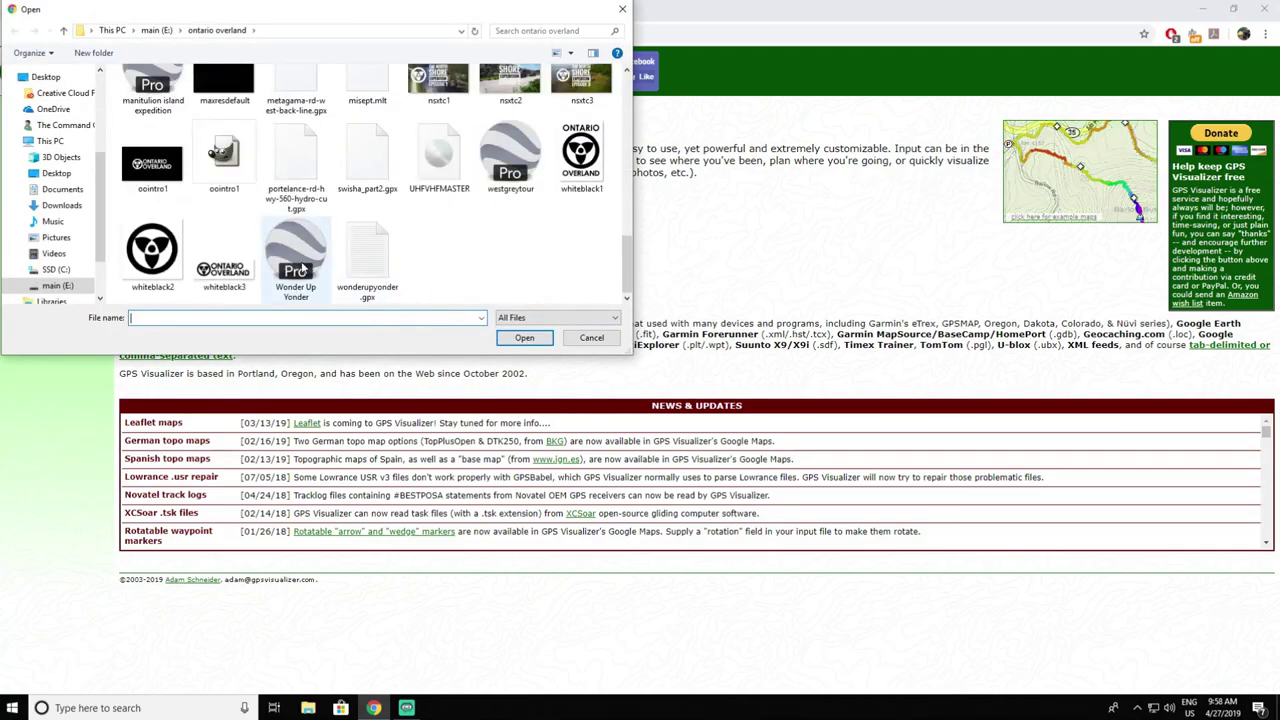
{"action": "left_click", "coordinate": [296, 255]}
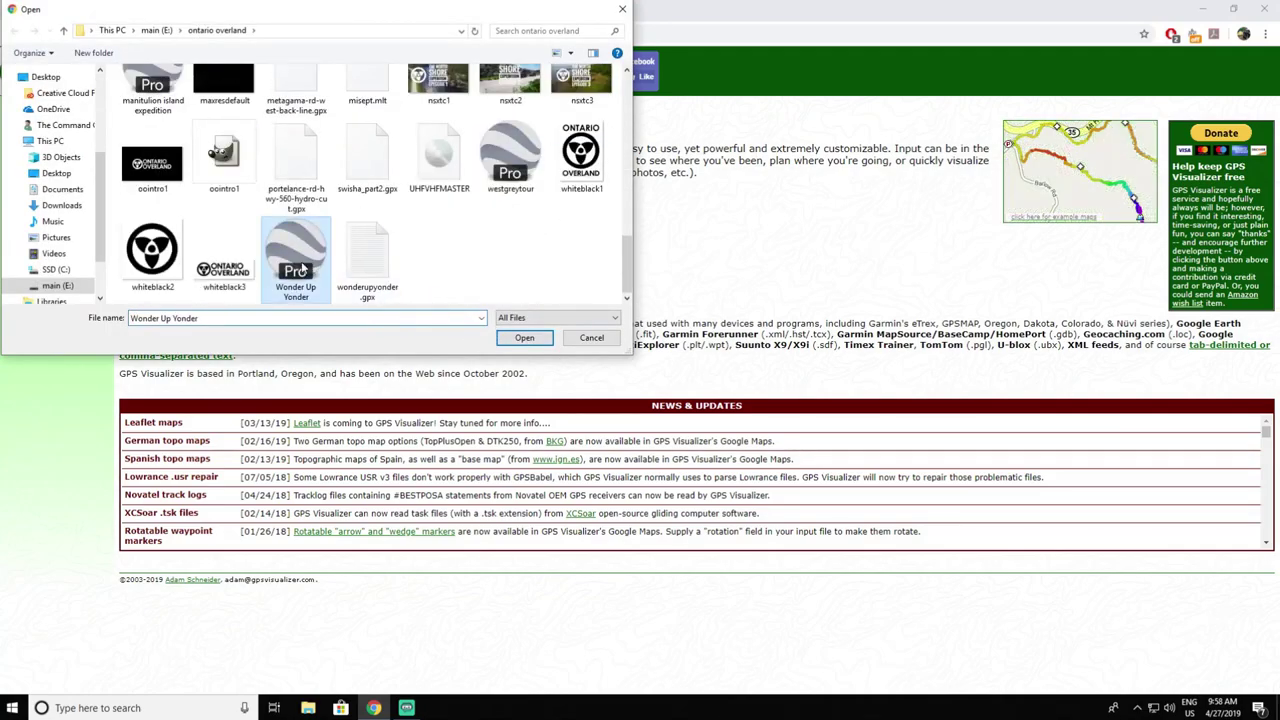
{"action": "left_click", "coordinate": [524, 338]}
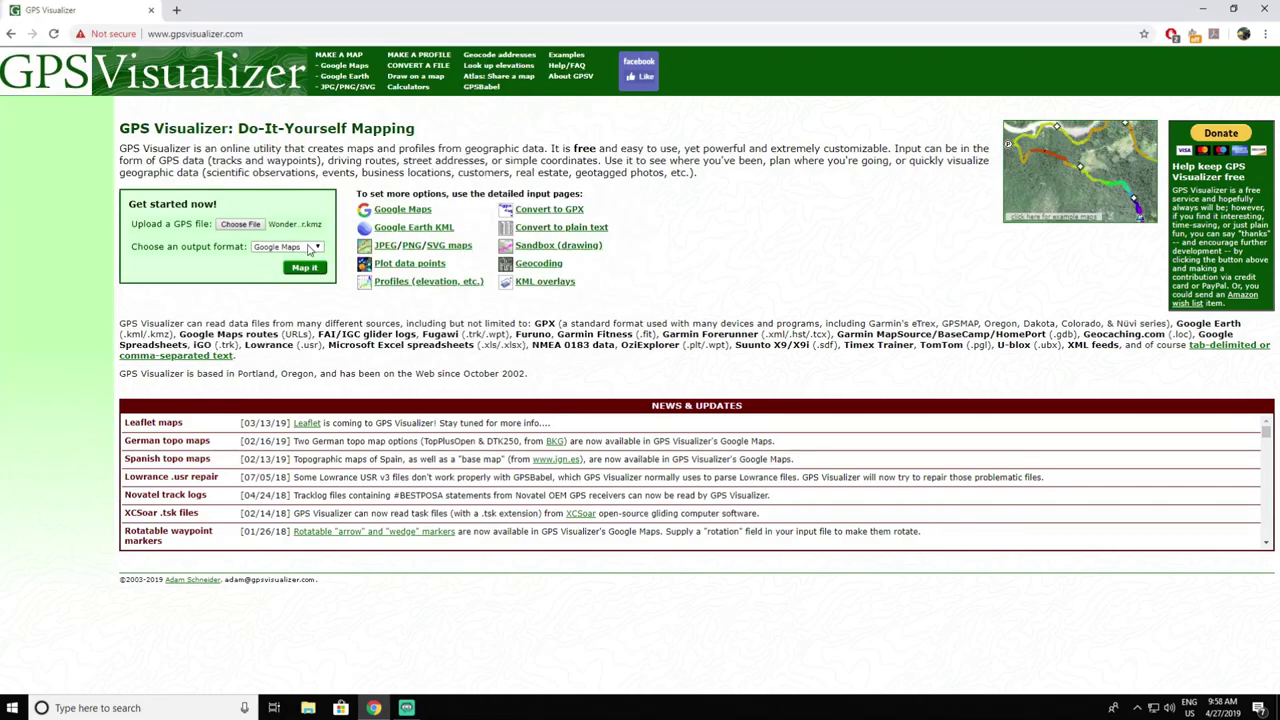
{"action": "left_click", "coordinate": [309, 248]}
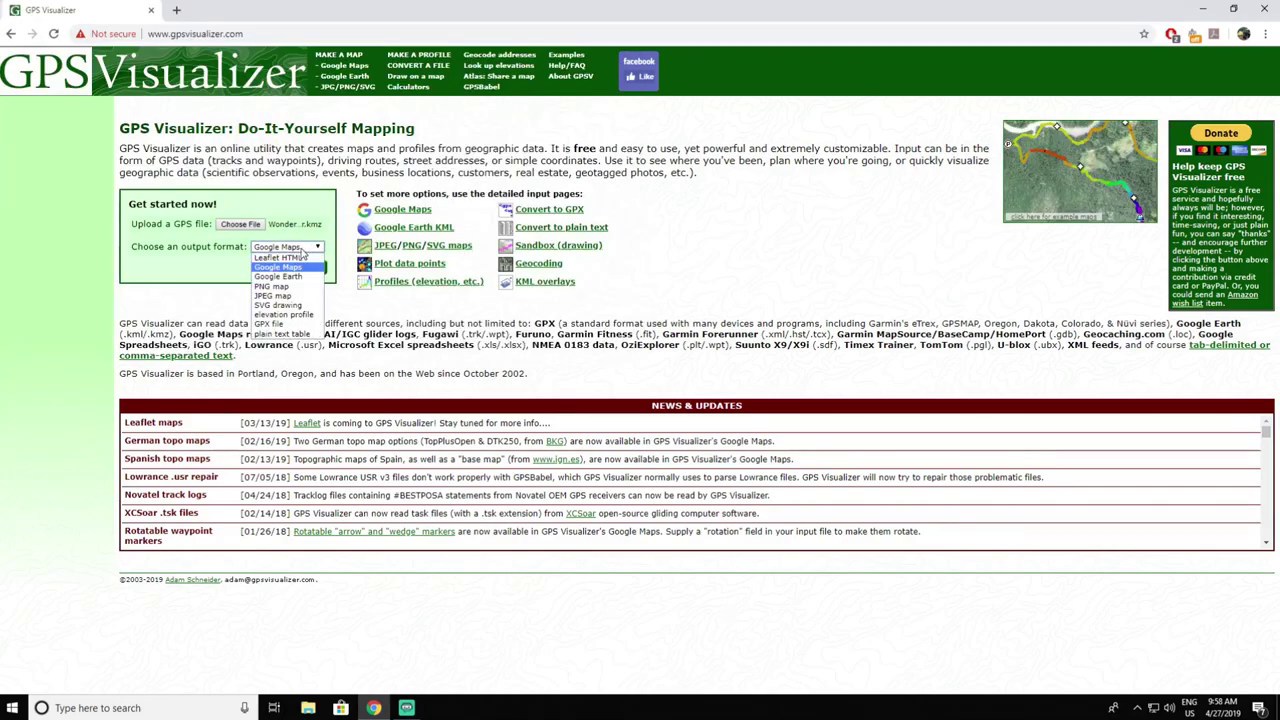
{"action": "left_click", "coordinate": [273, 325]}
{"action": "left_click", "coordinate": [301, 270]}
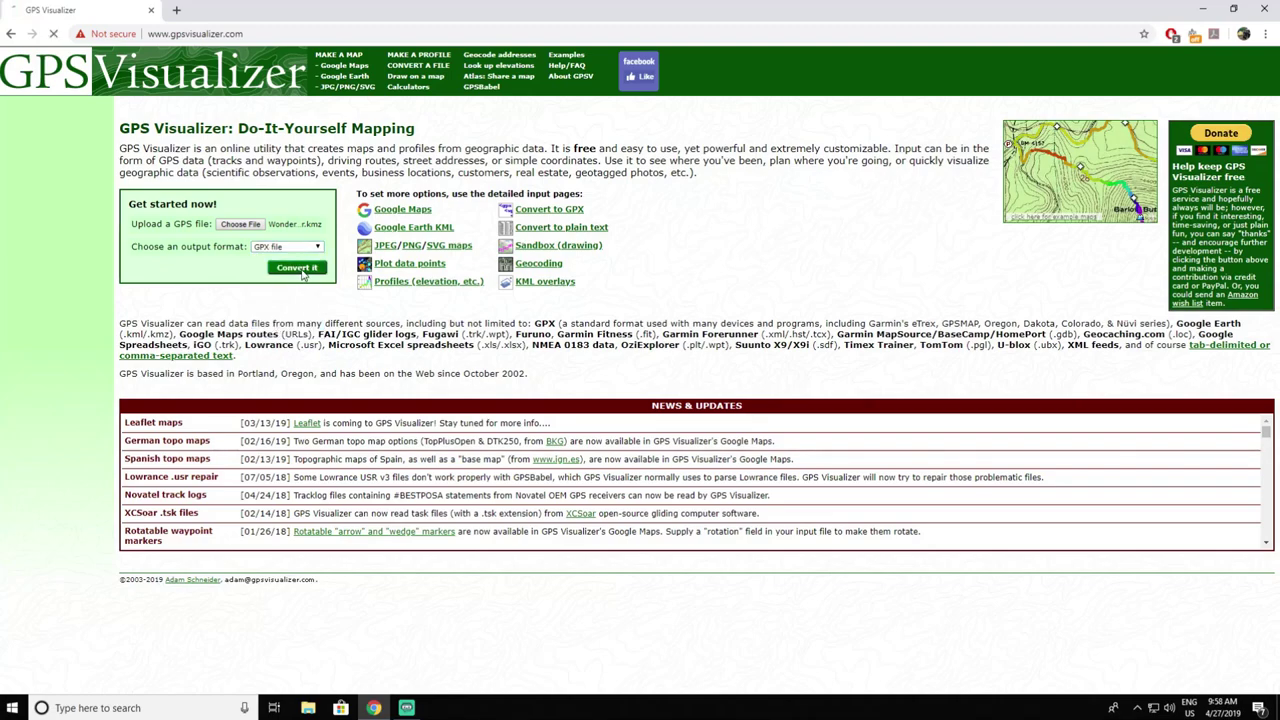